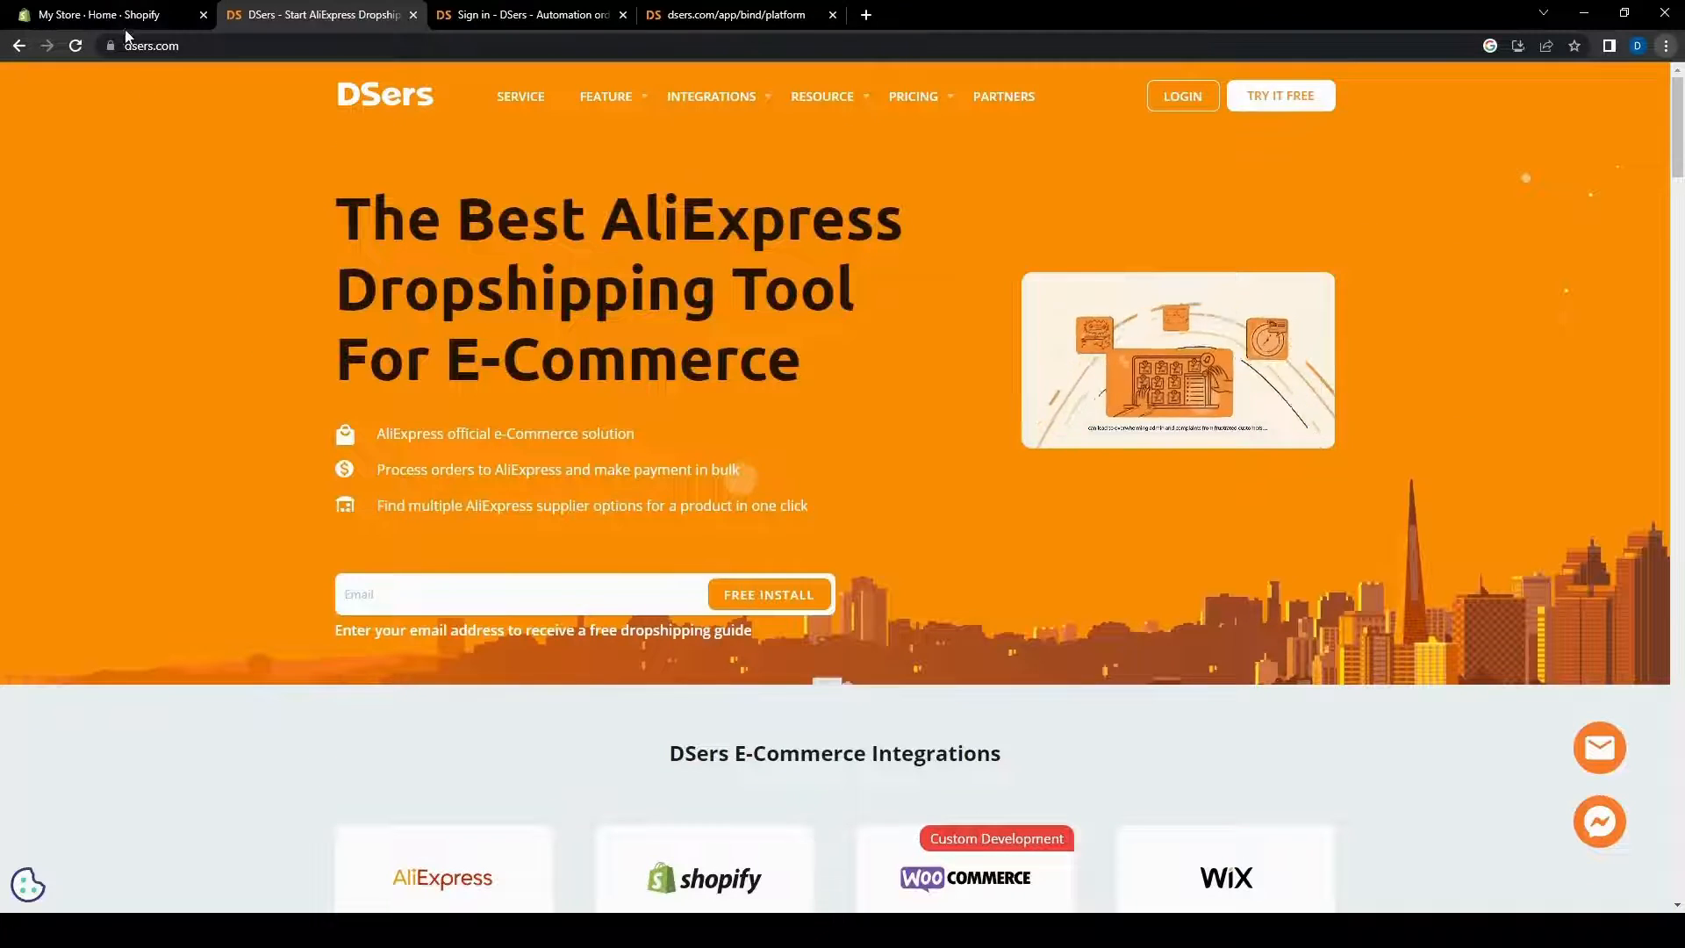
- Review the DSers homepage, covering its headline, AliExpress feature points and supported e-commerce integrations
left_click(125, 20)
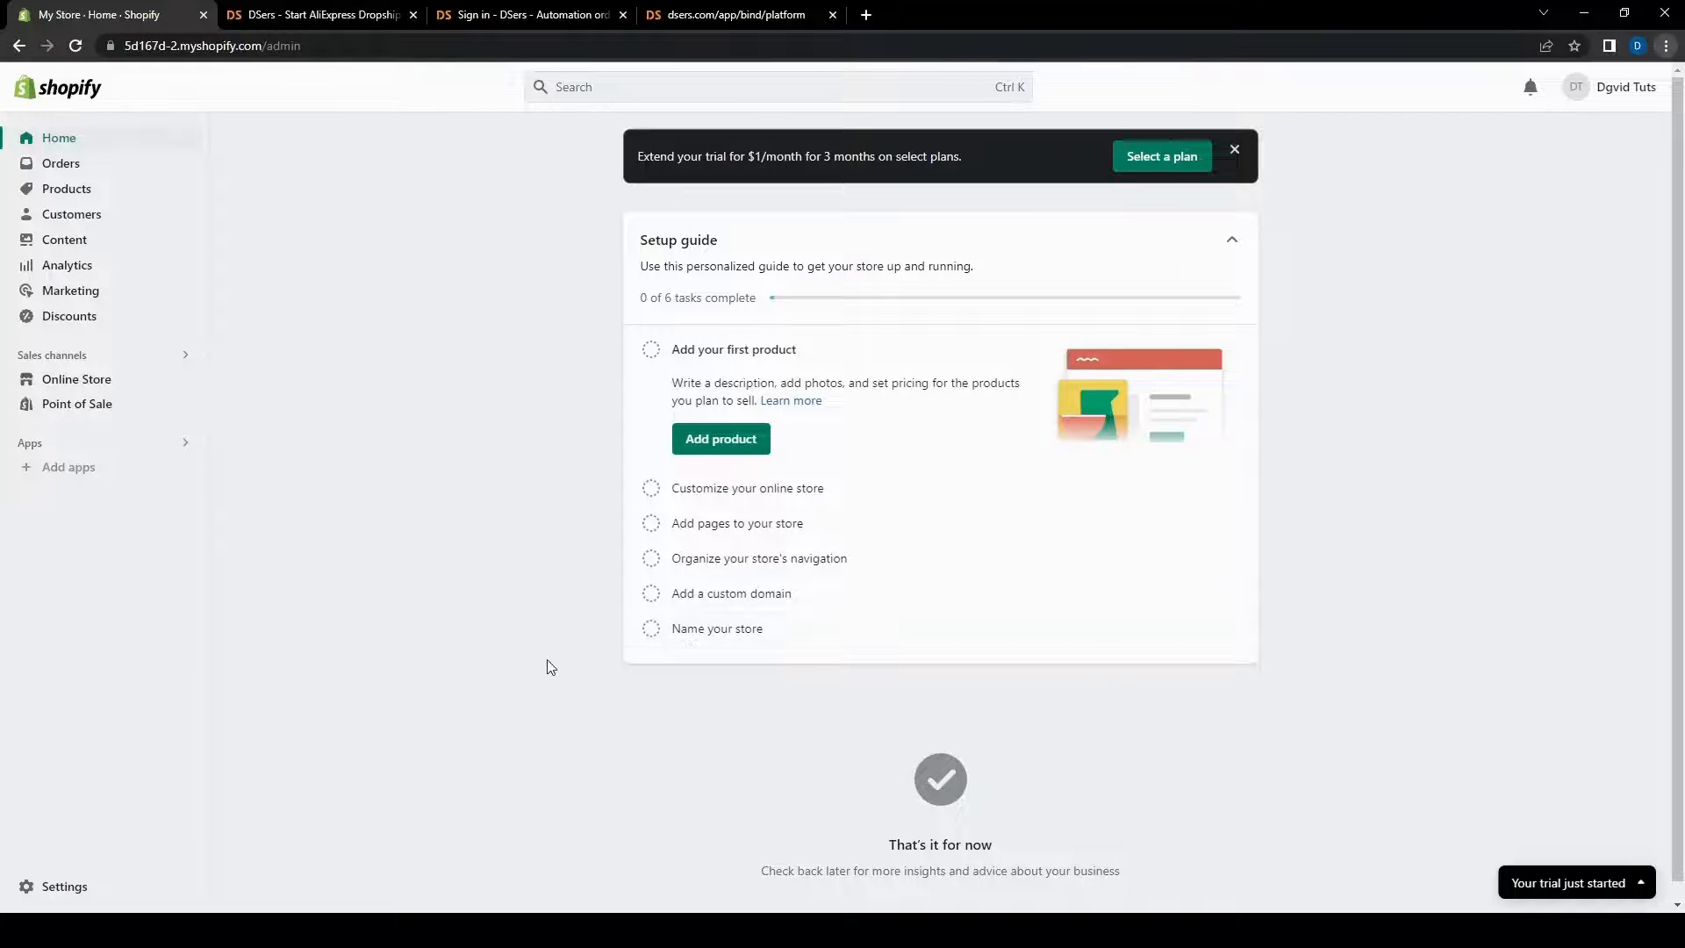
left_click(268, 11)
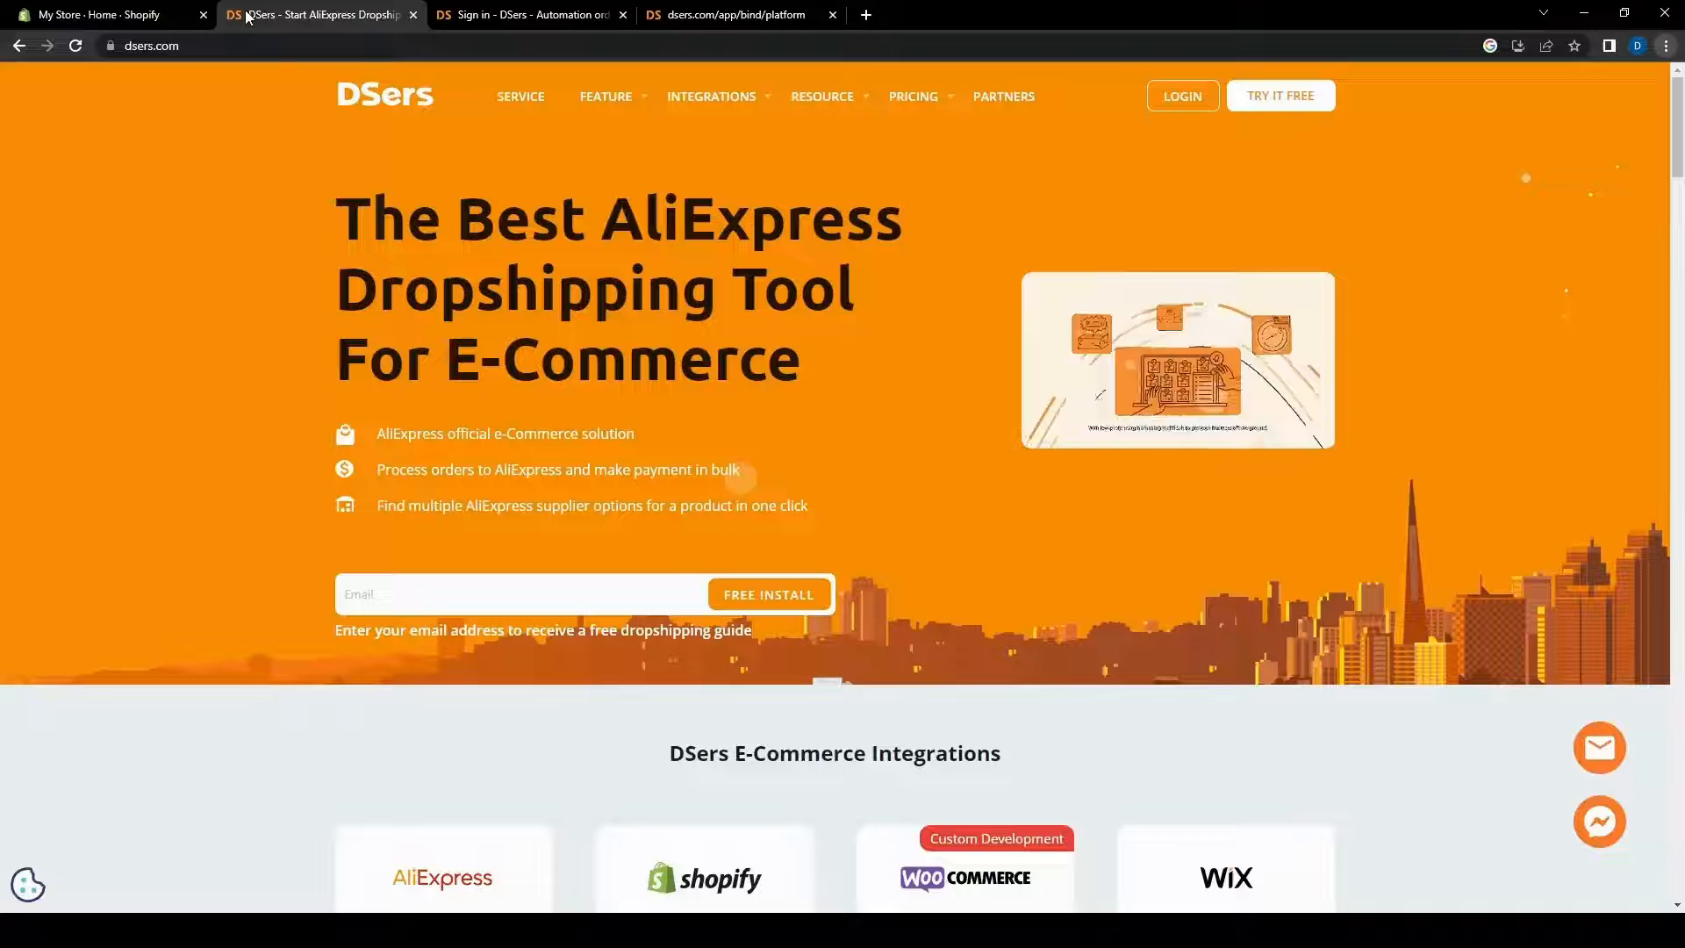
left_click_drag(329, 289, 849, 363)
left_click(849, 362)
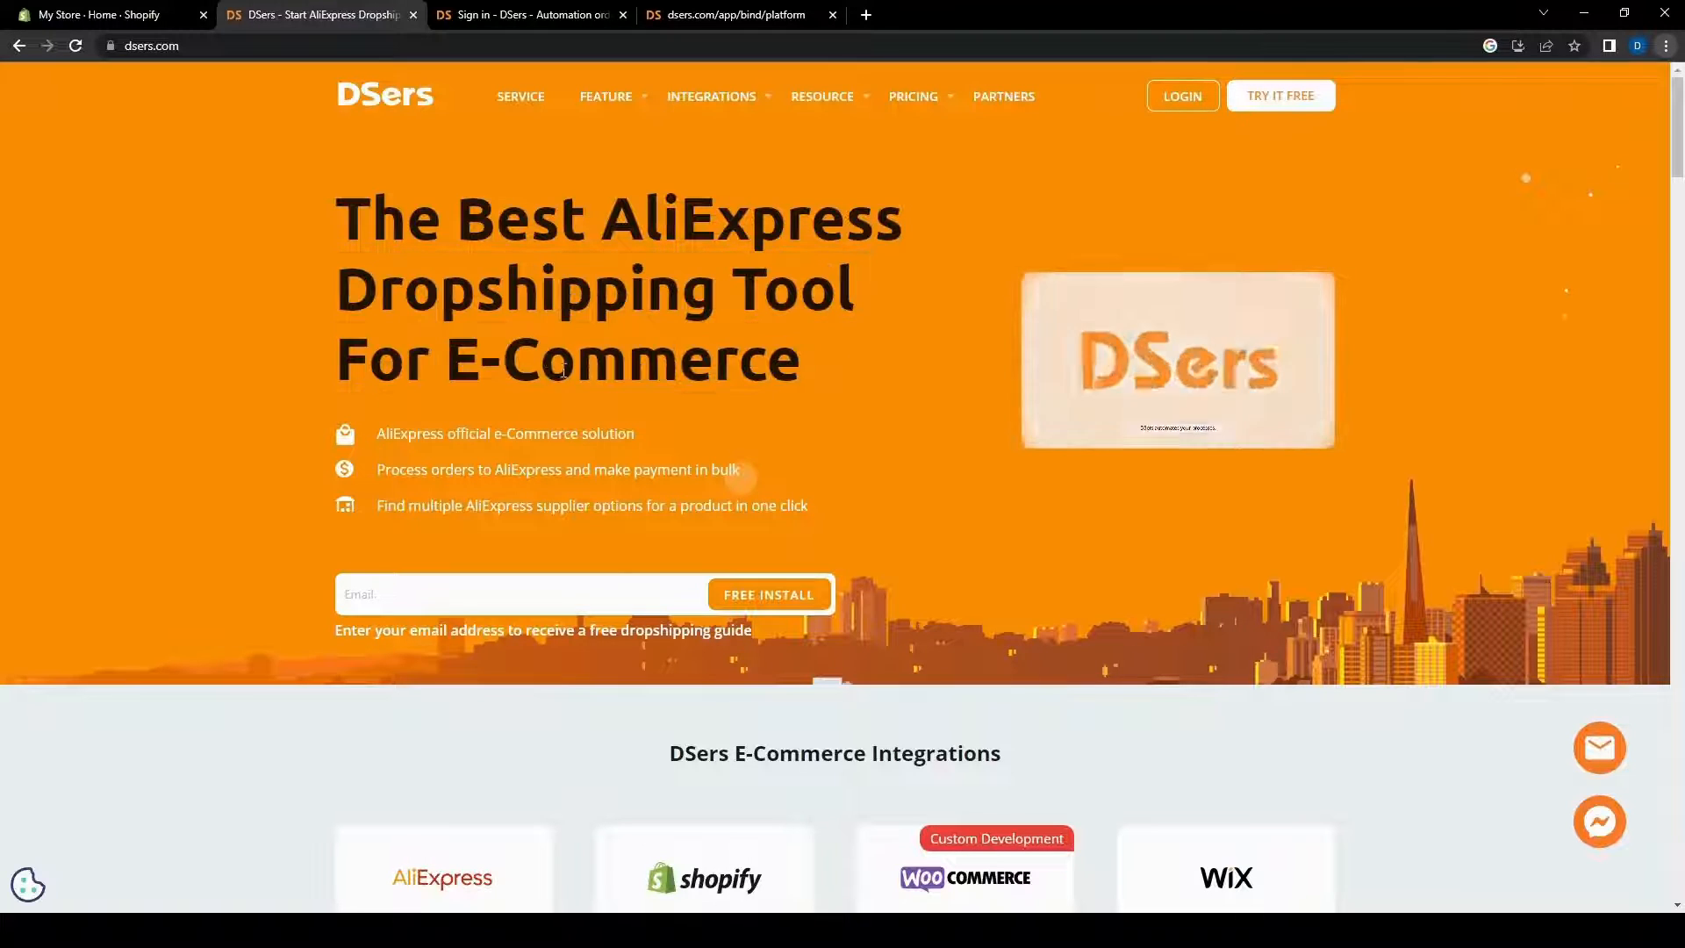
left_click_drag(377, 436, 748, 450)
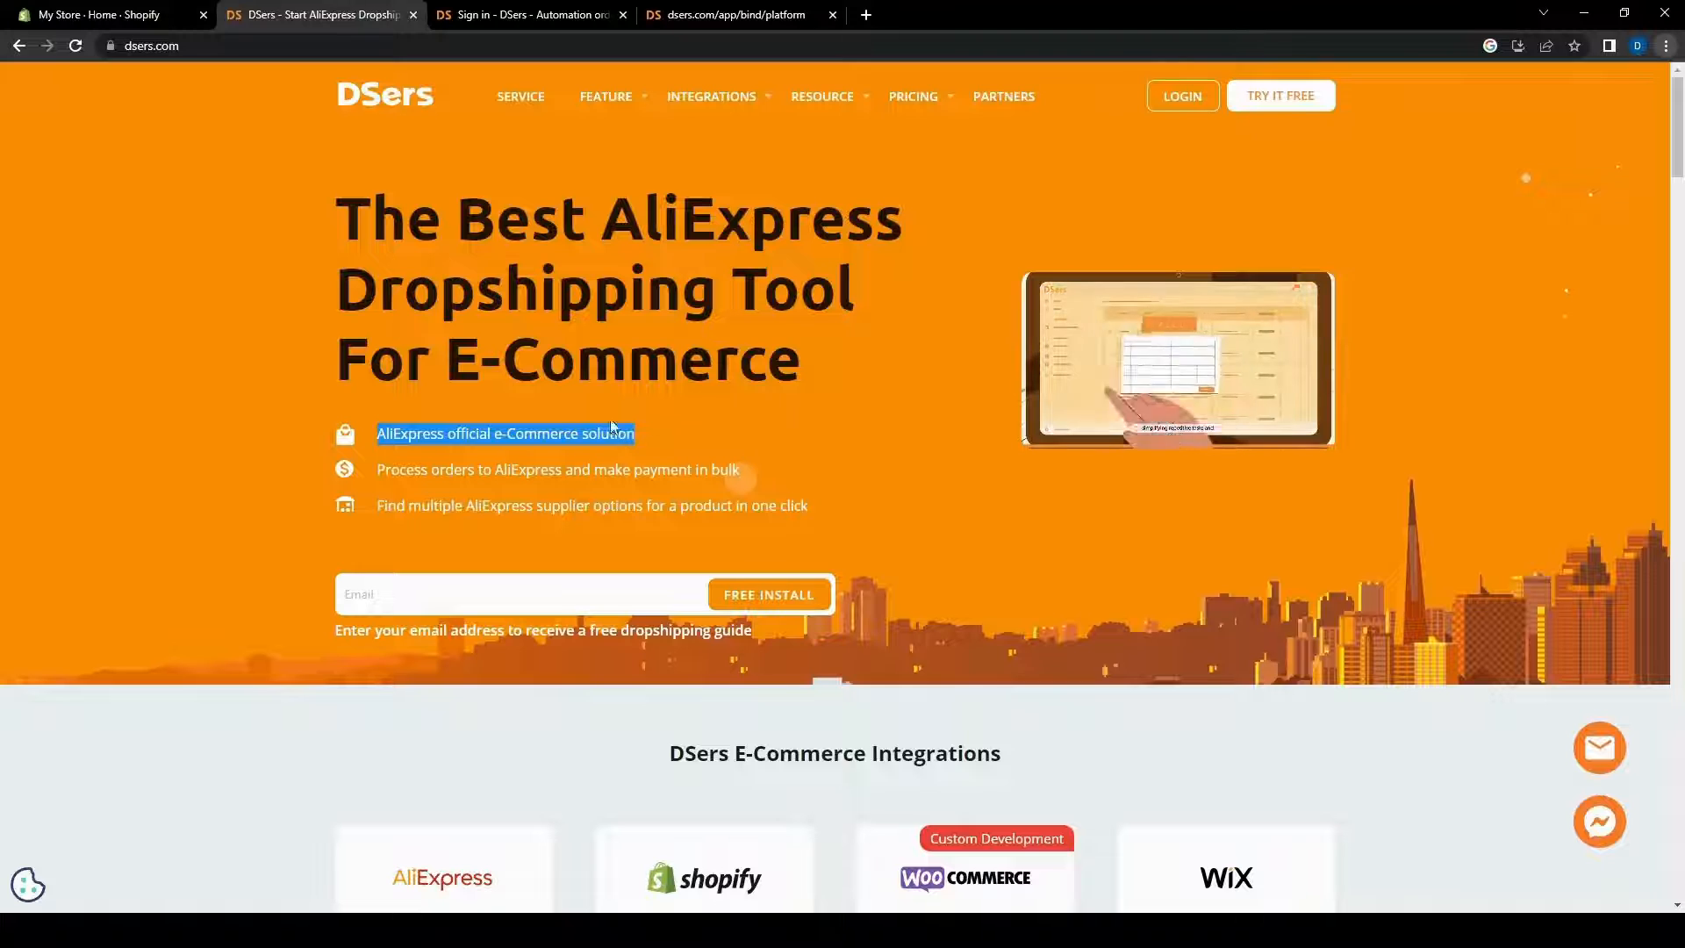
left_click(714, 430)
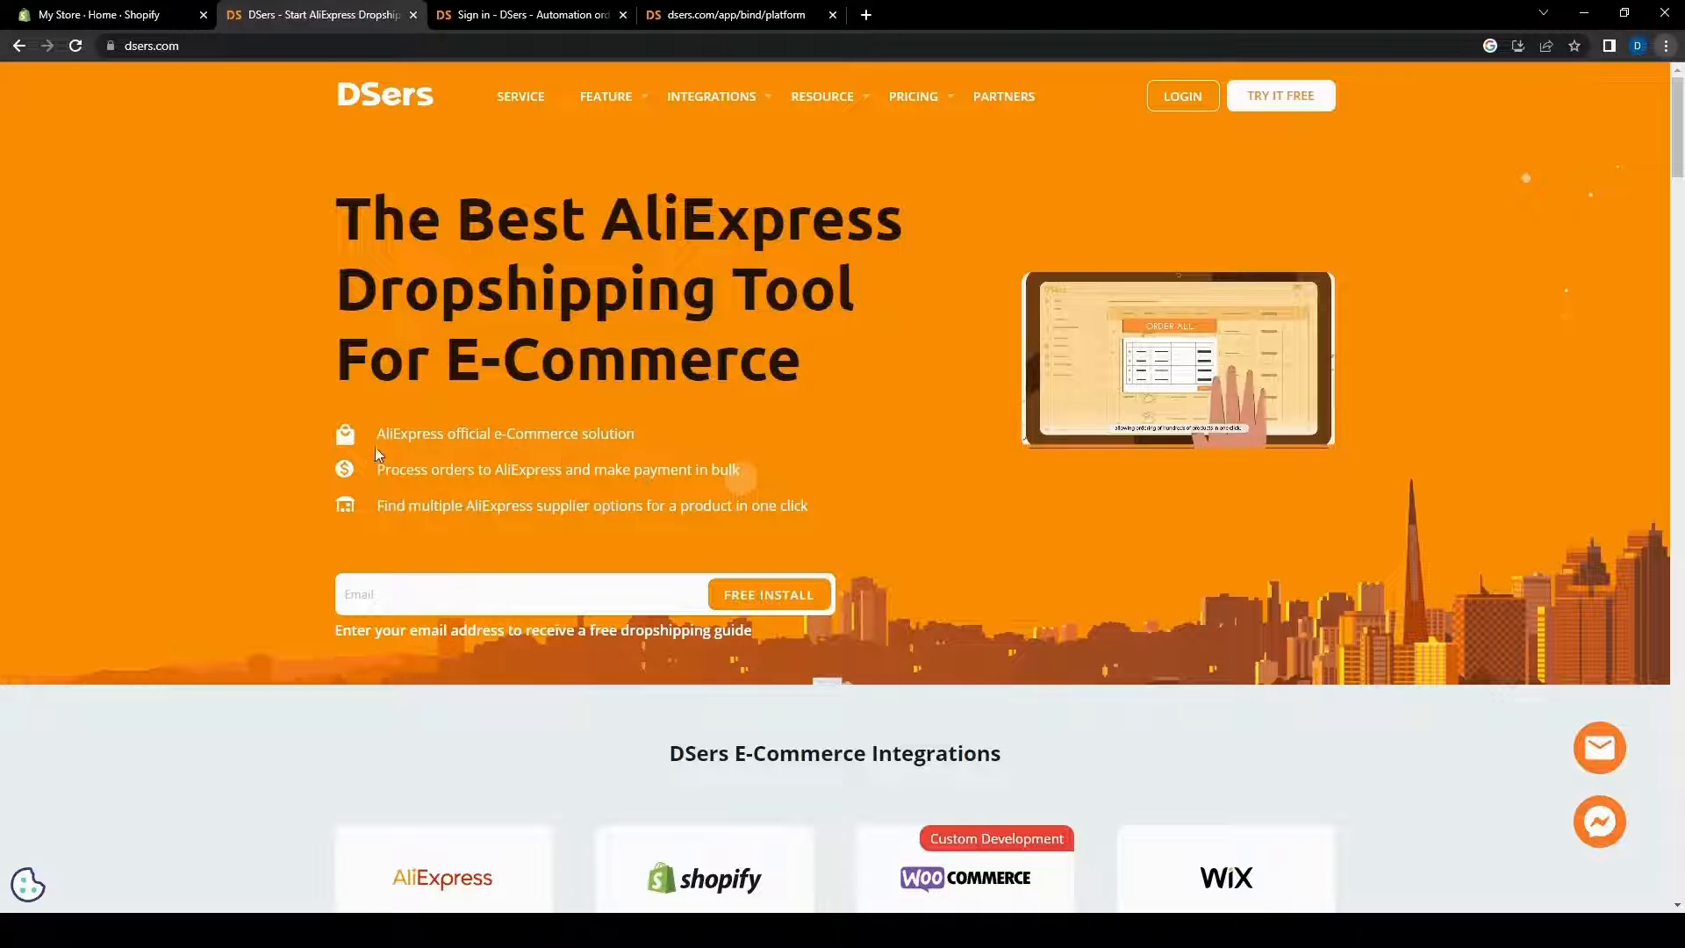
left_click_drag(368, 481, 740, 475)
left_click(739, 478)
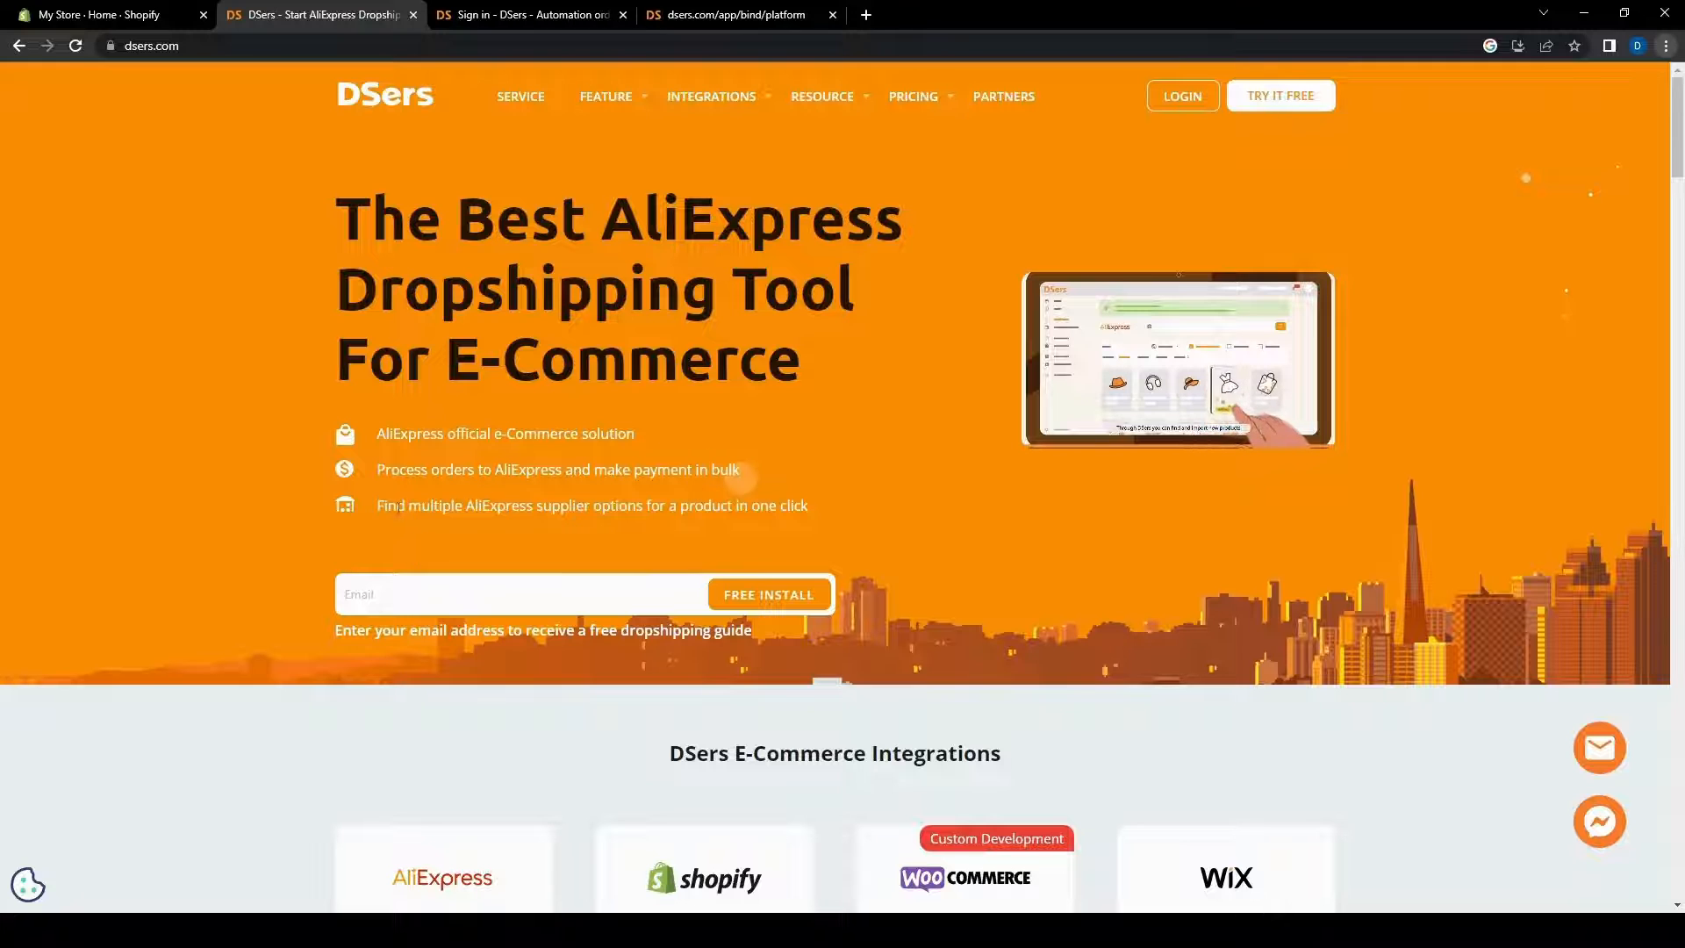
left_click_drag(376, 506, 755, 507)
left_click(846, 513)
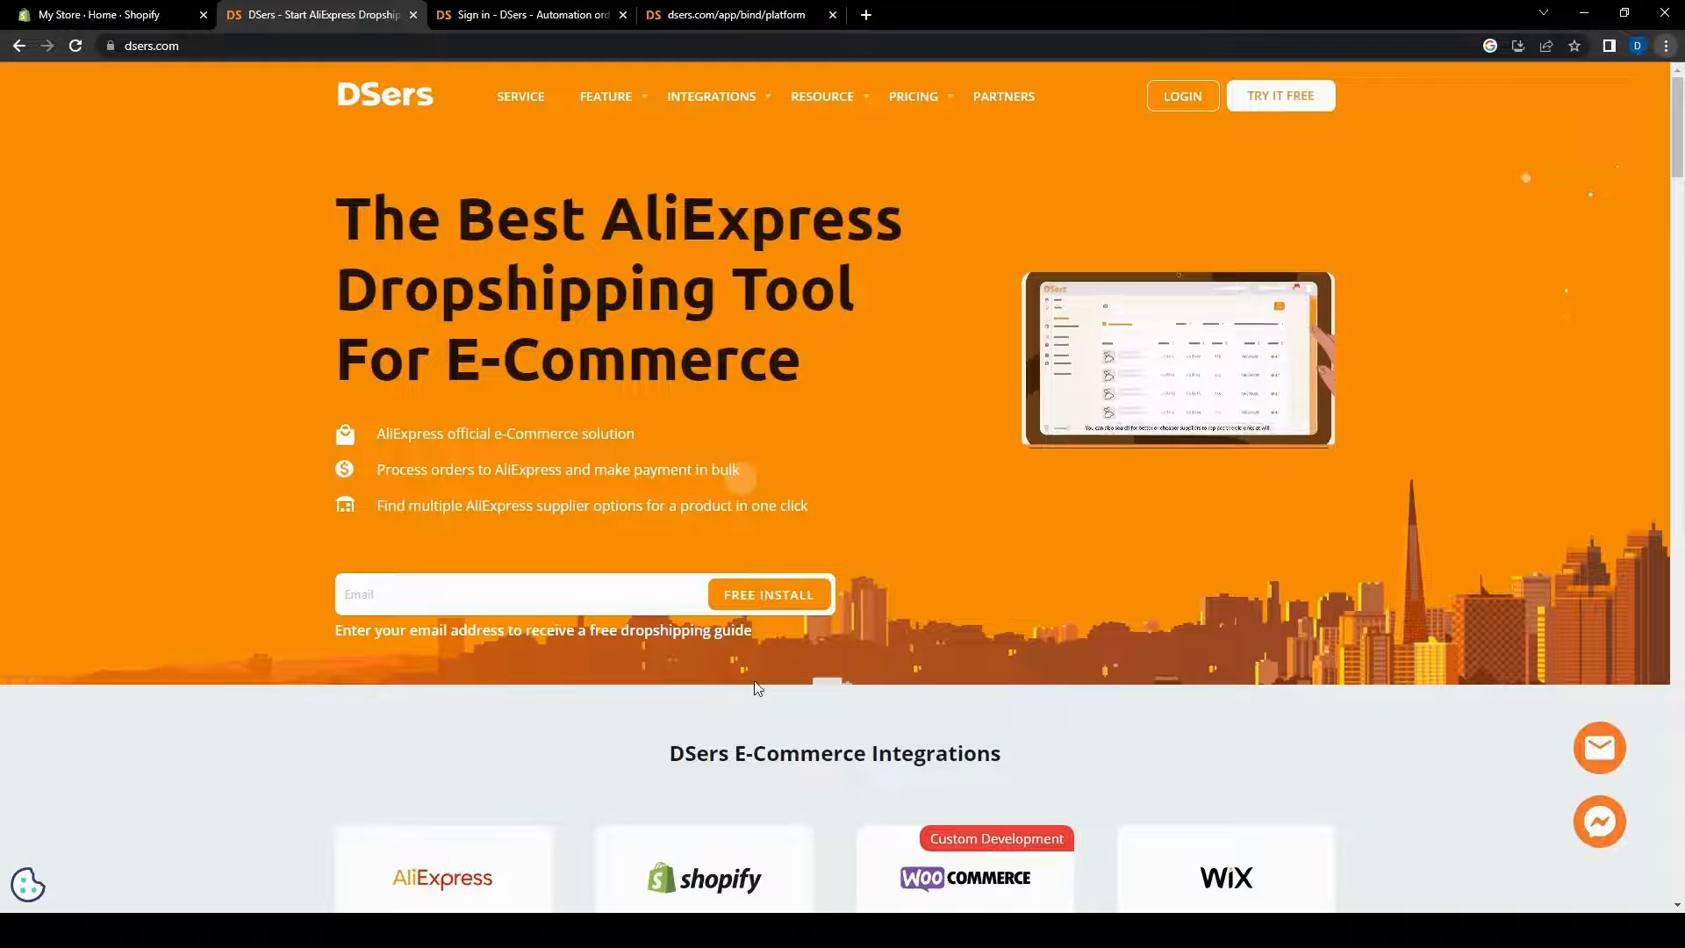
scroll(333, 640, "down", 1)
scroll(336, 643, "down", 7)
scroll(320, 645, "up", 4)
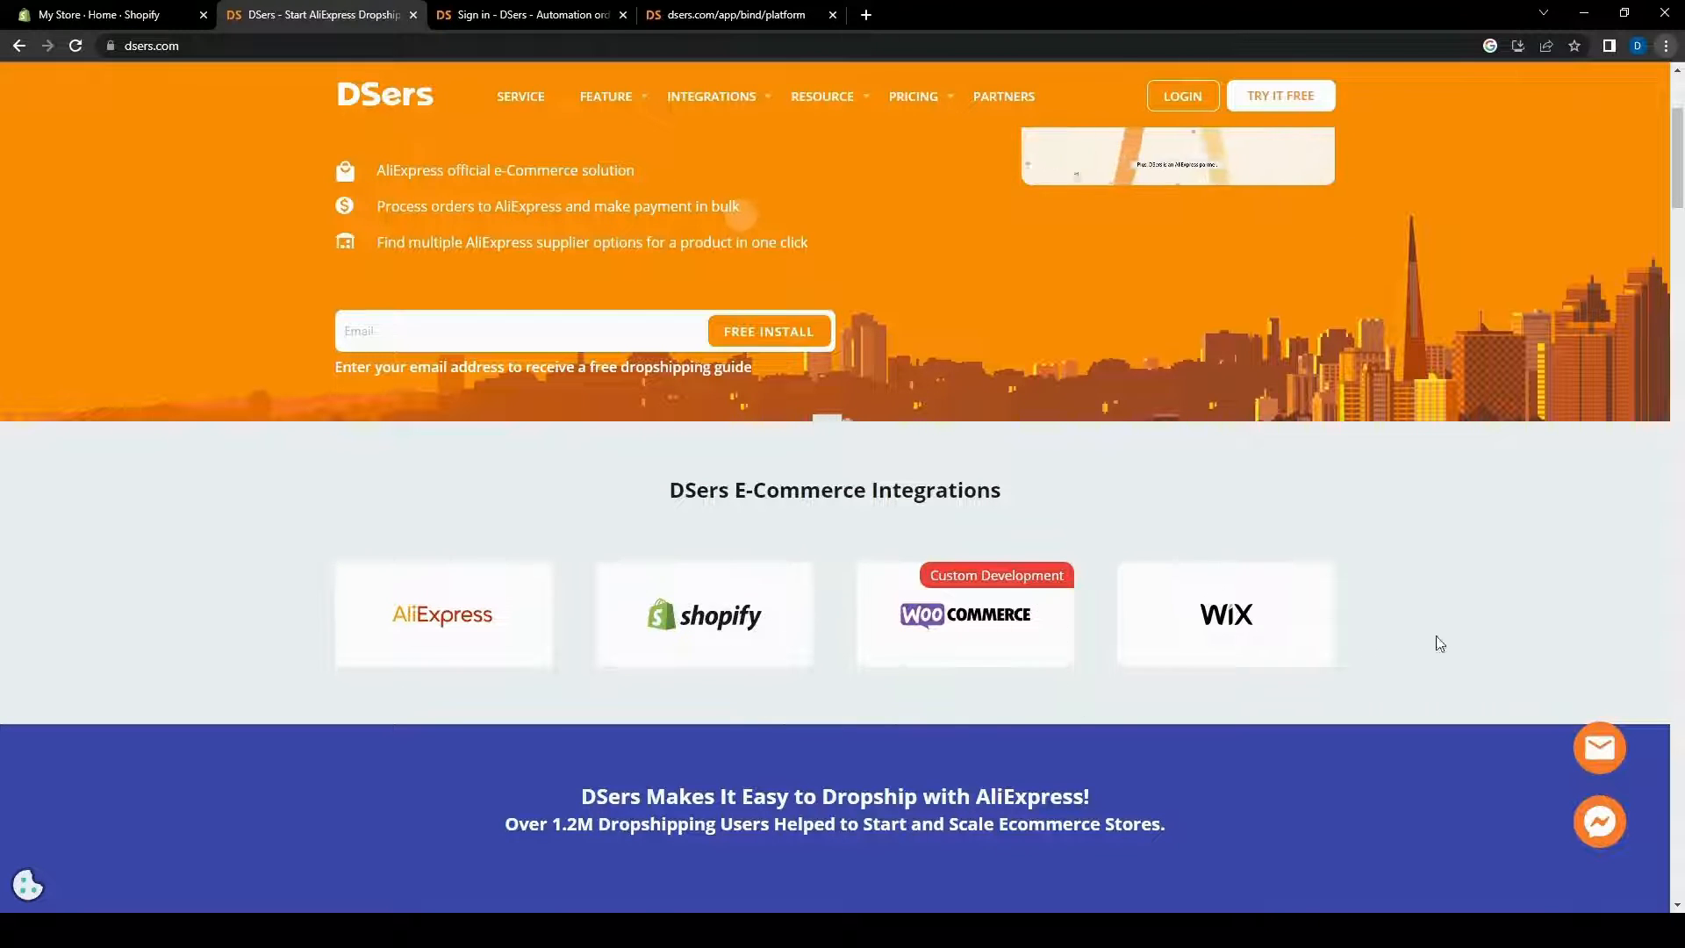
scroll(208, 462, "up", 3)
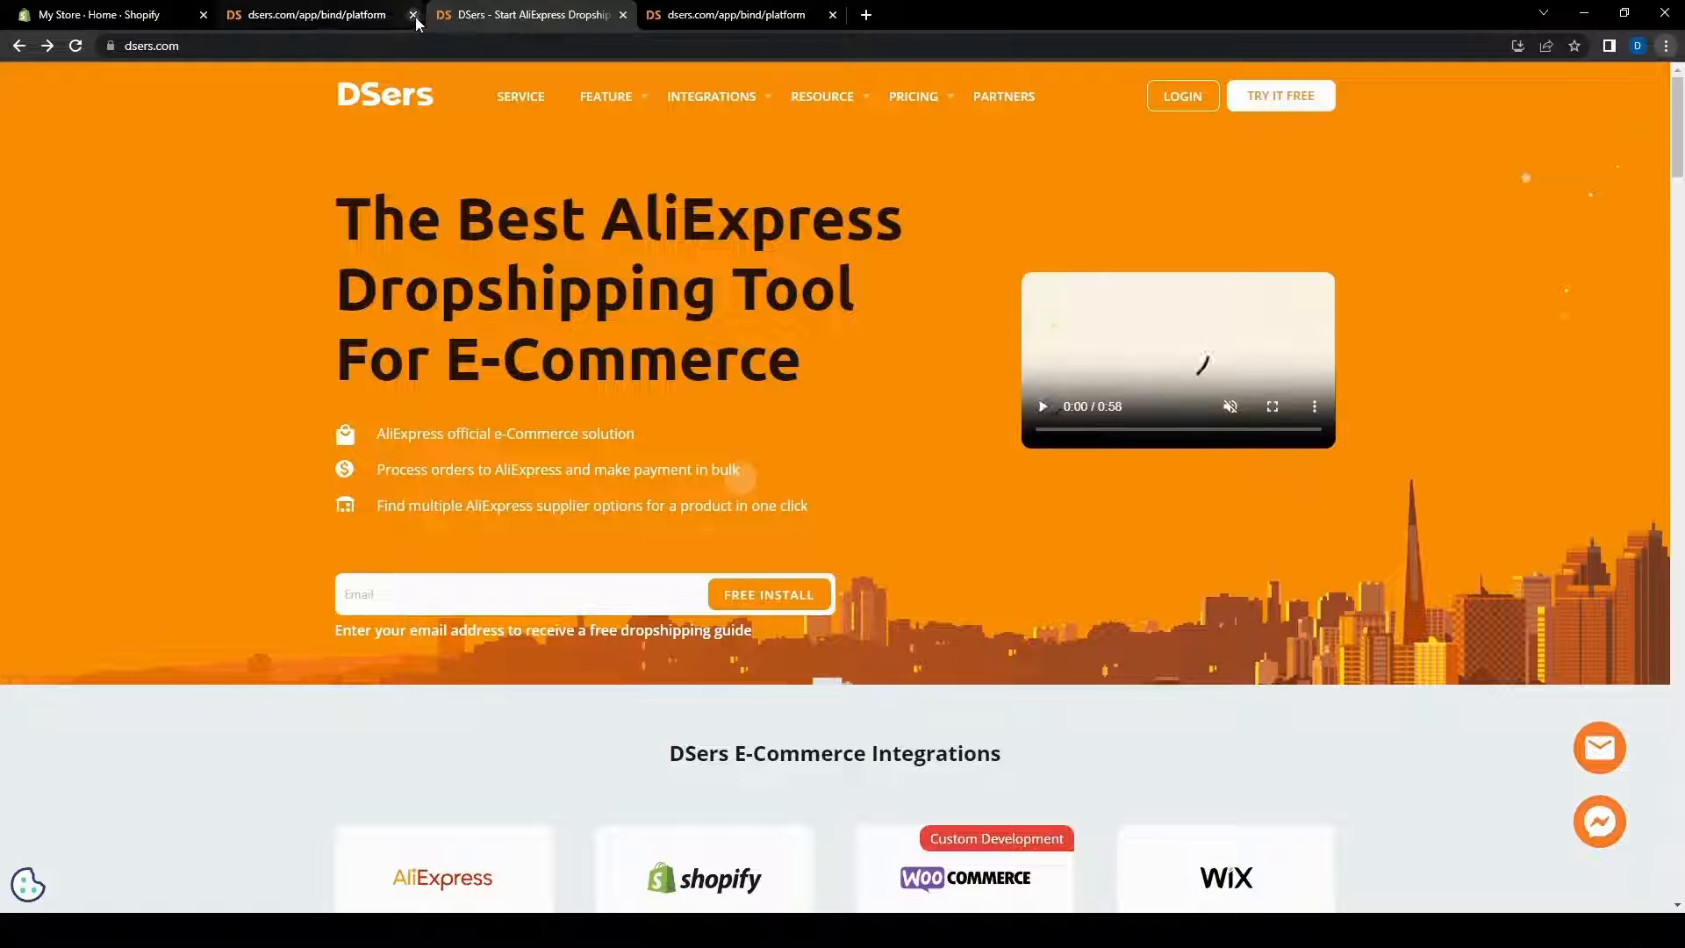
- Close the extra DSers tab and choose Shopify as the store platform to link on the DSers platform selection page
left_click(413, 15)
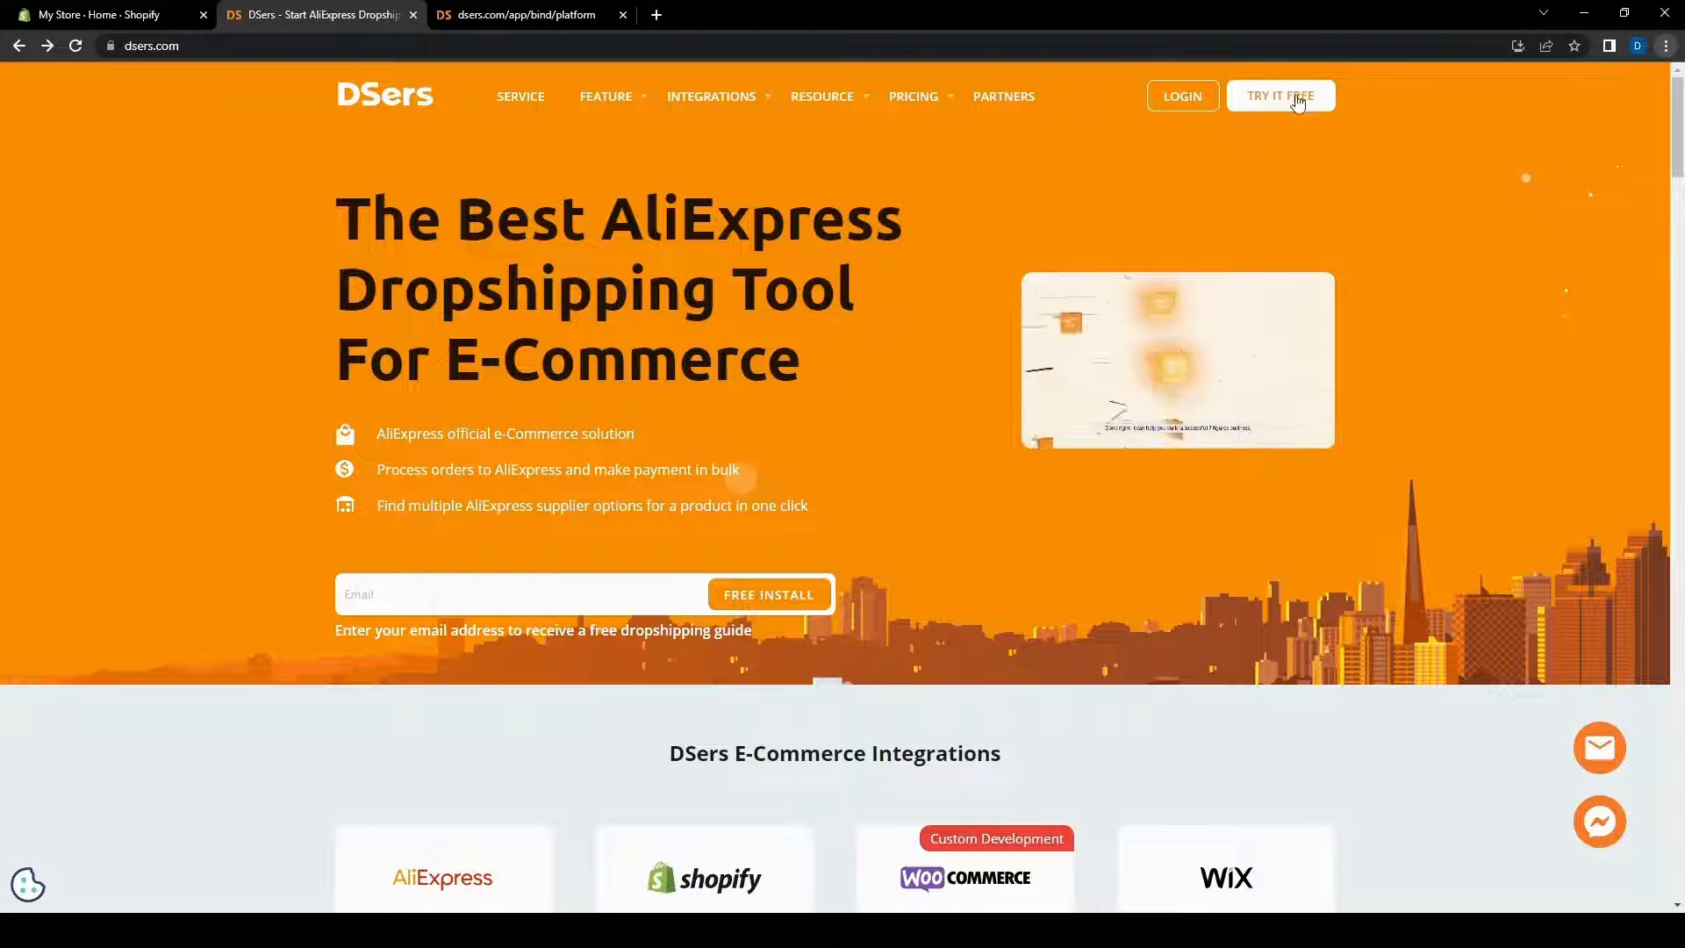
left_click(489, 21)
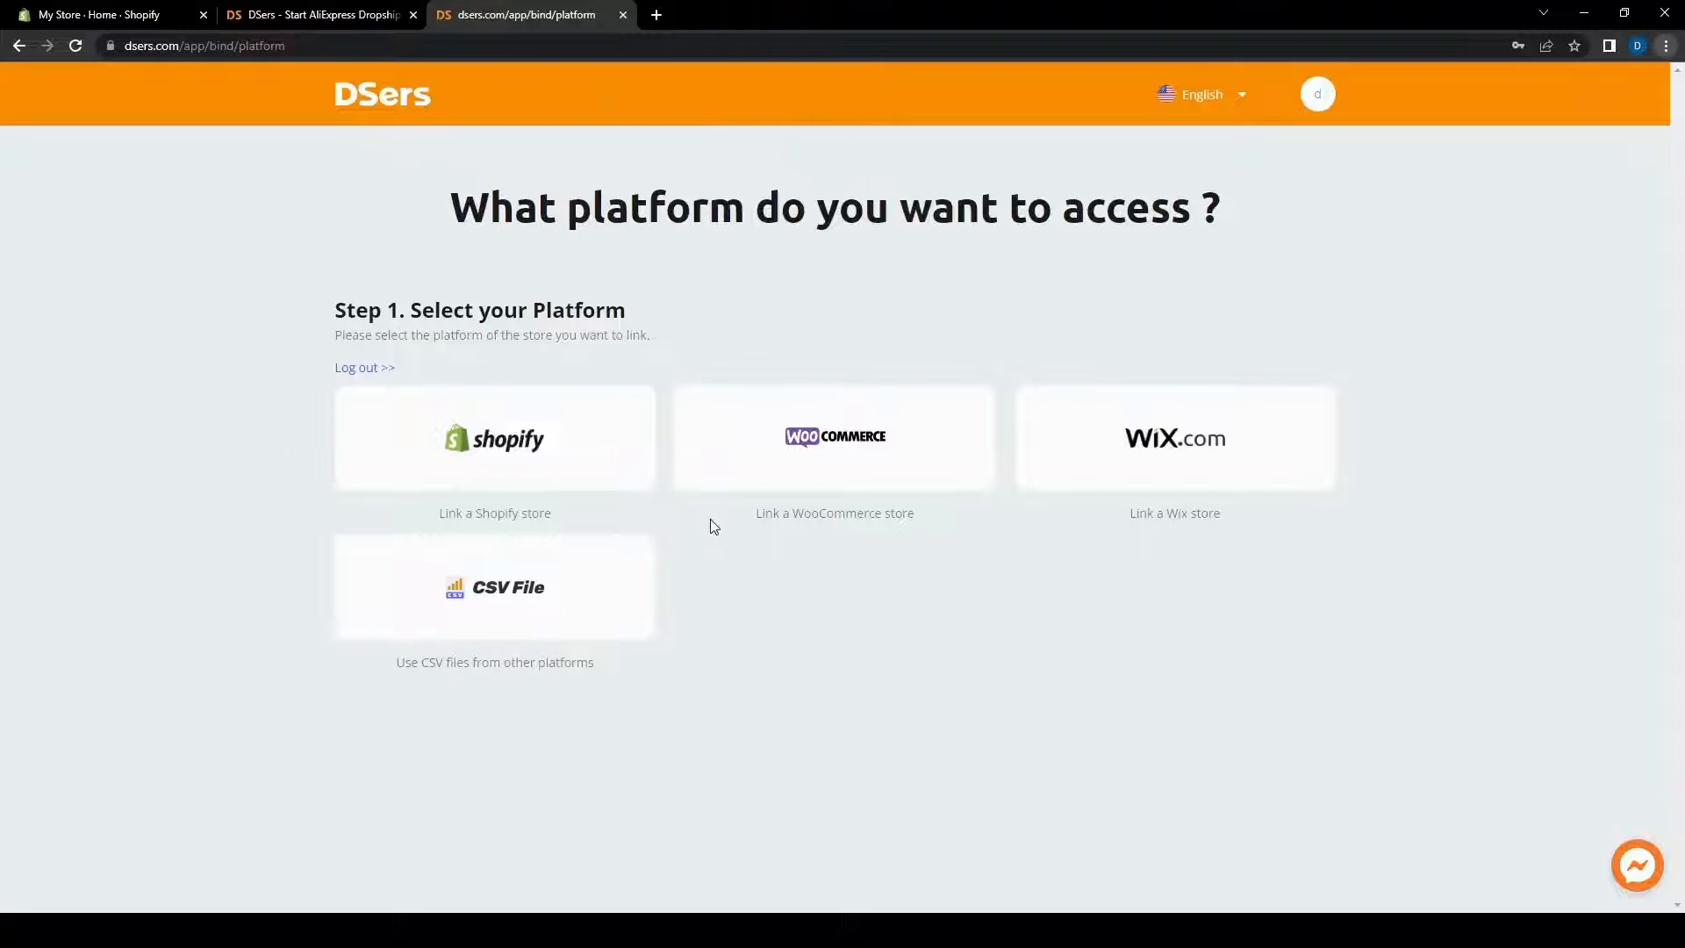
left_click_drag(515, 211, 1246, 222)
left_click(1386, 252)
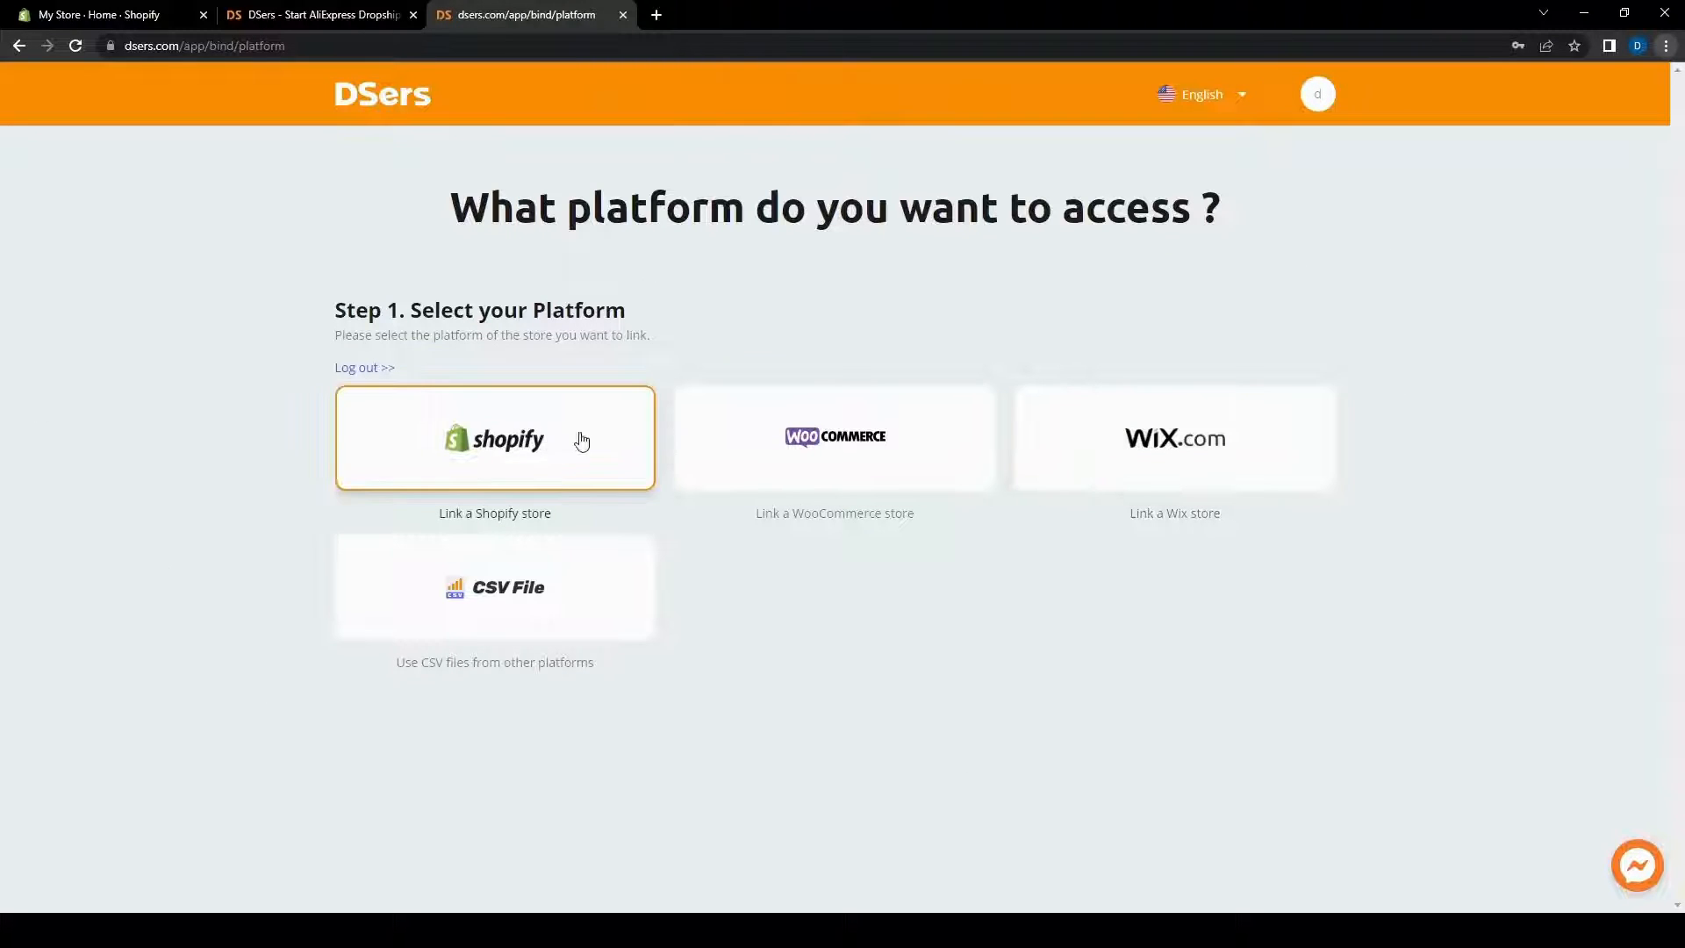
left_click(518, 458)
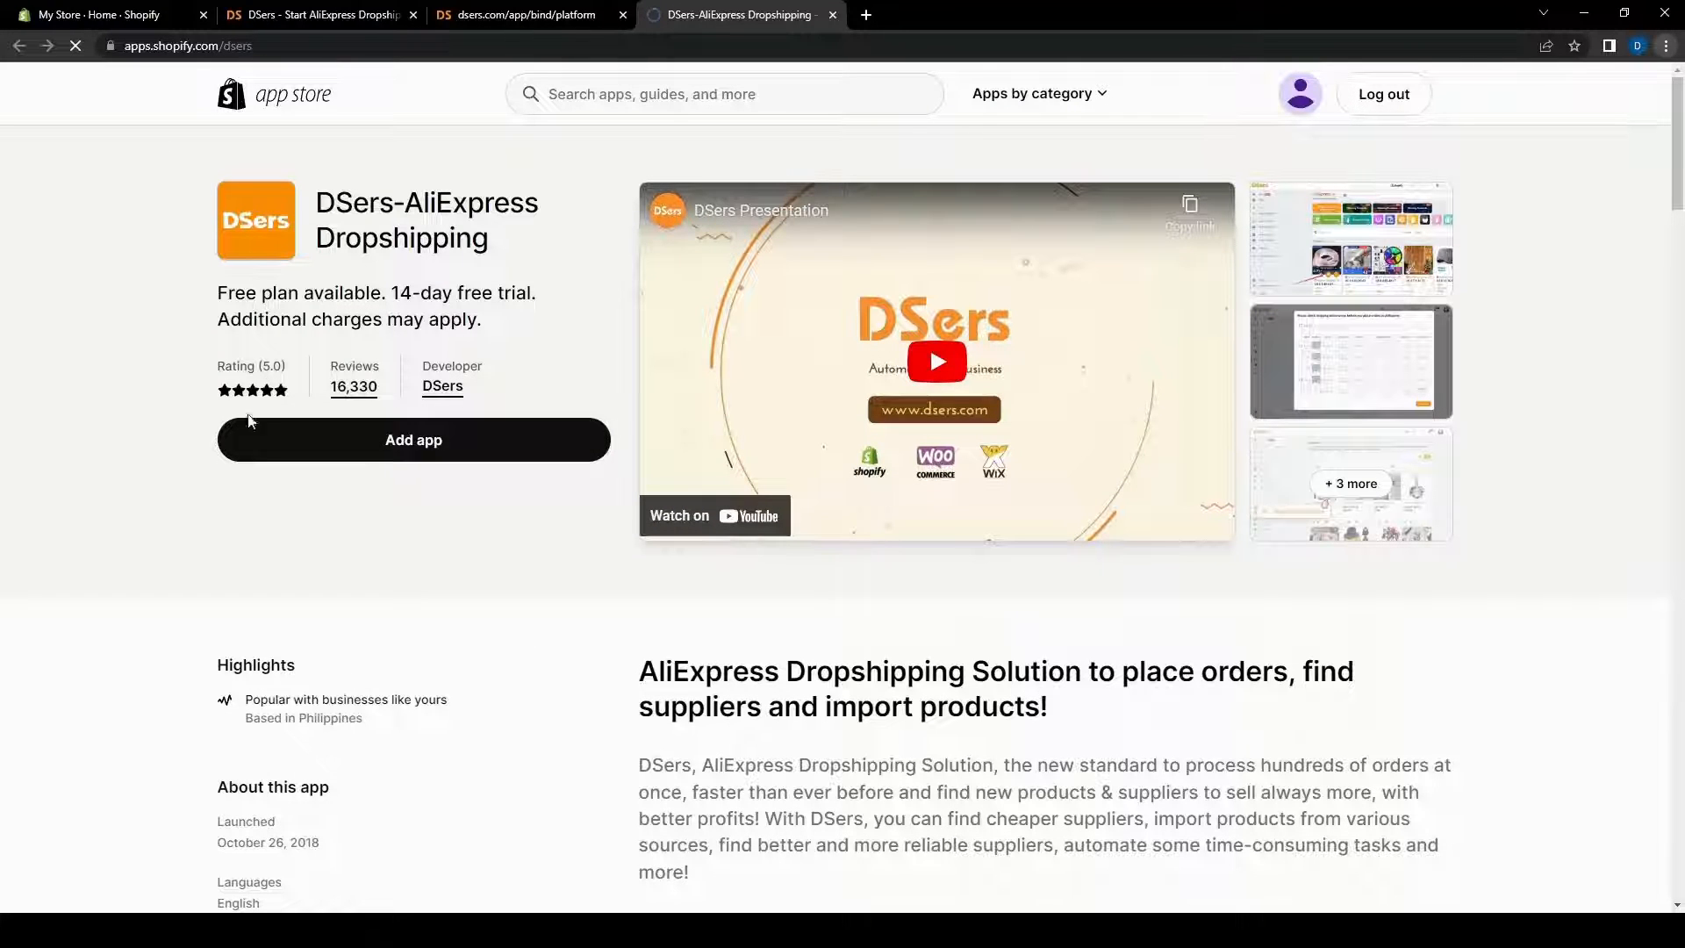
- Switch to the Shopify admin and open the Shopify App Store through its recommended apps
left_click(120, 20)
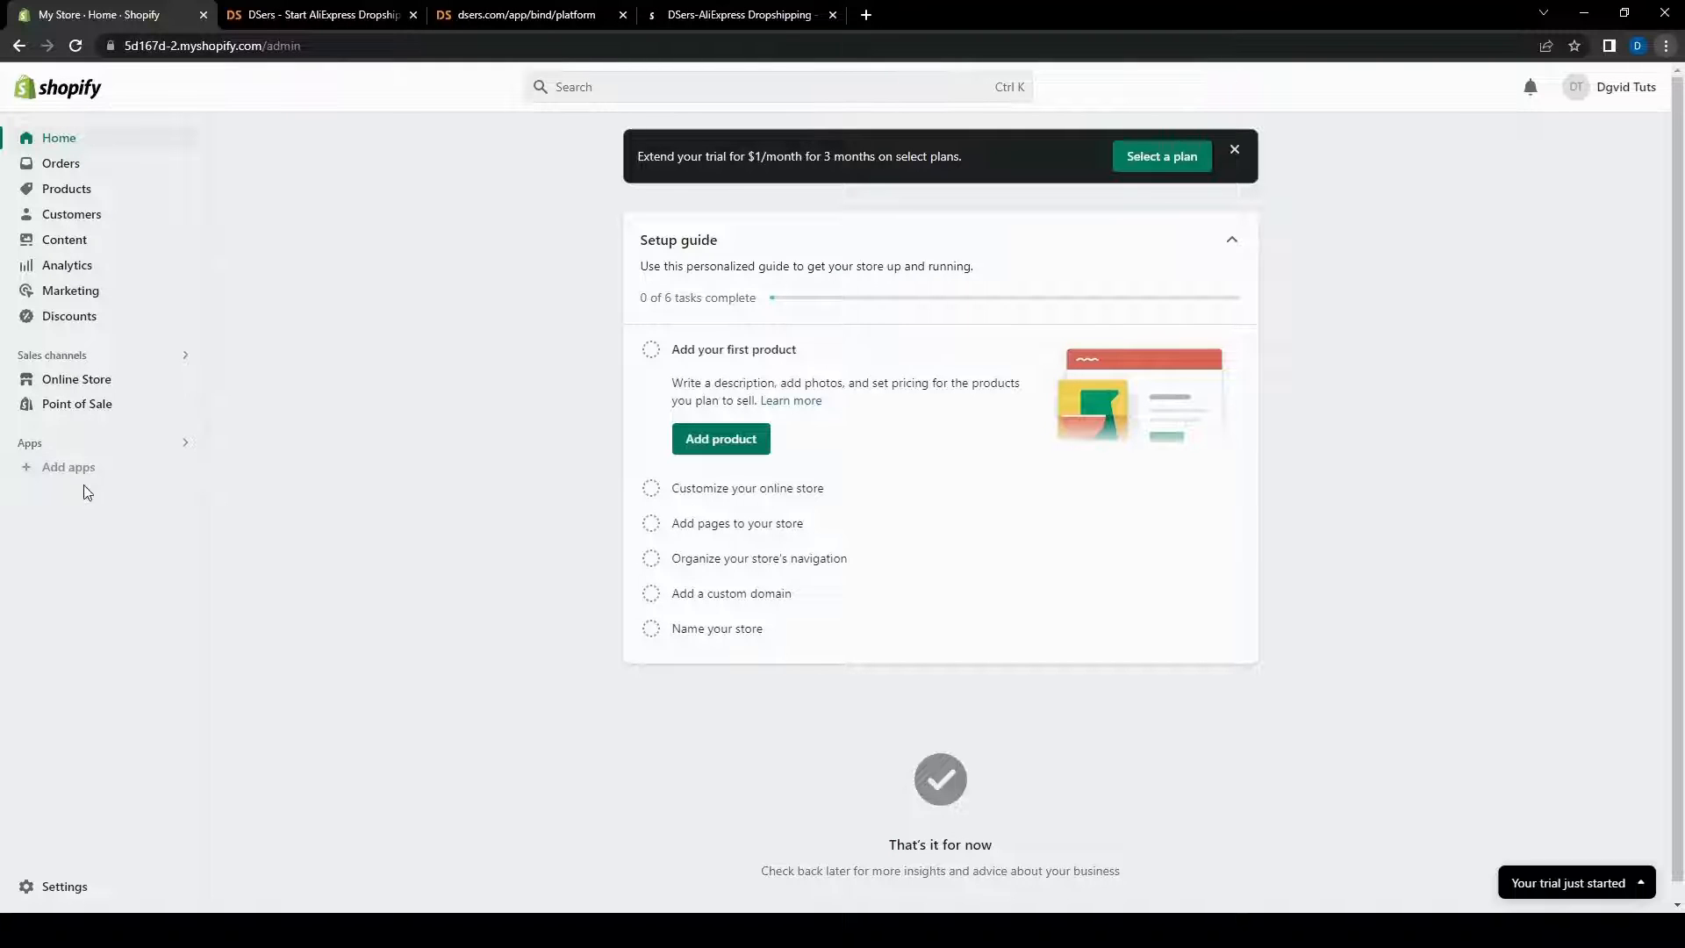
left_click(702, 16)
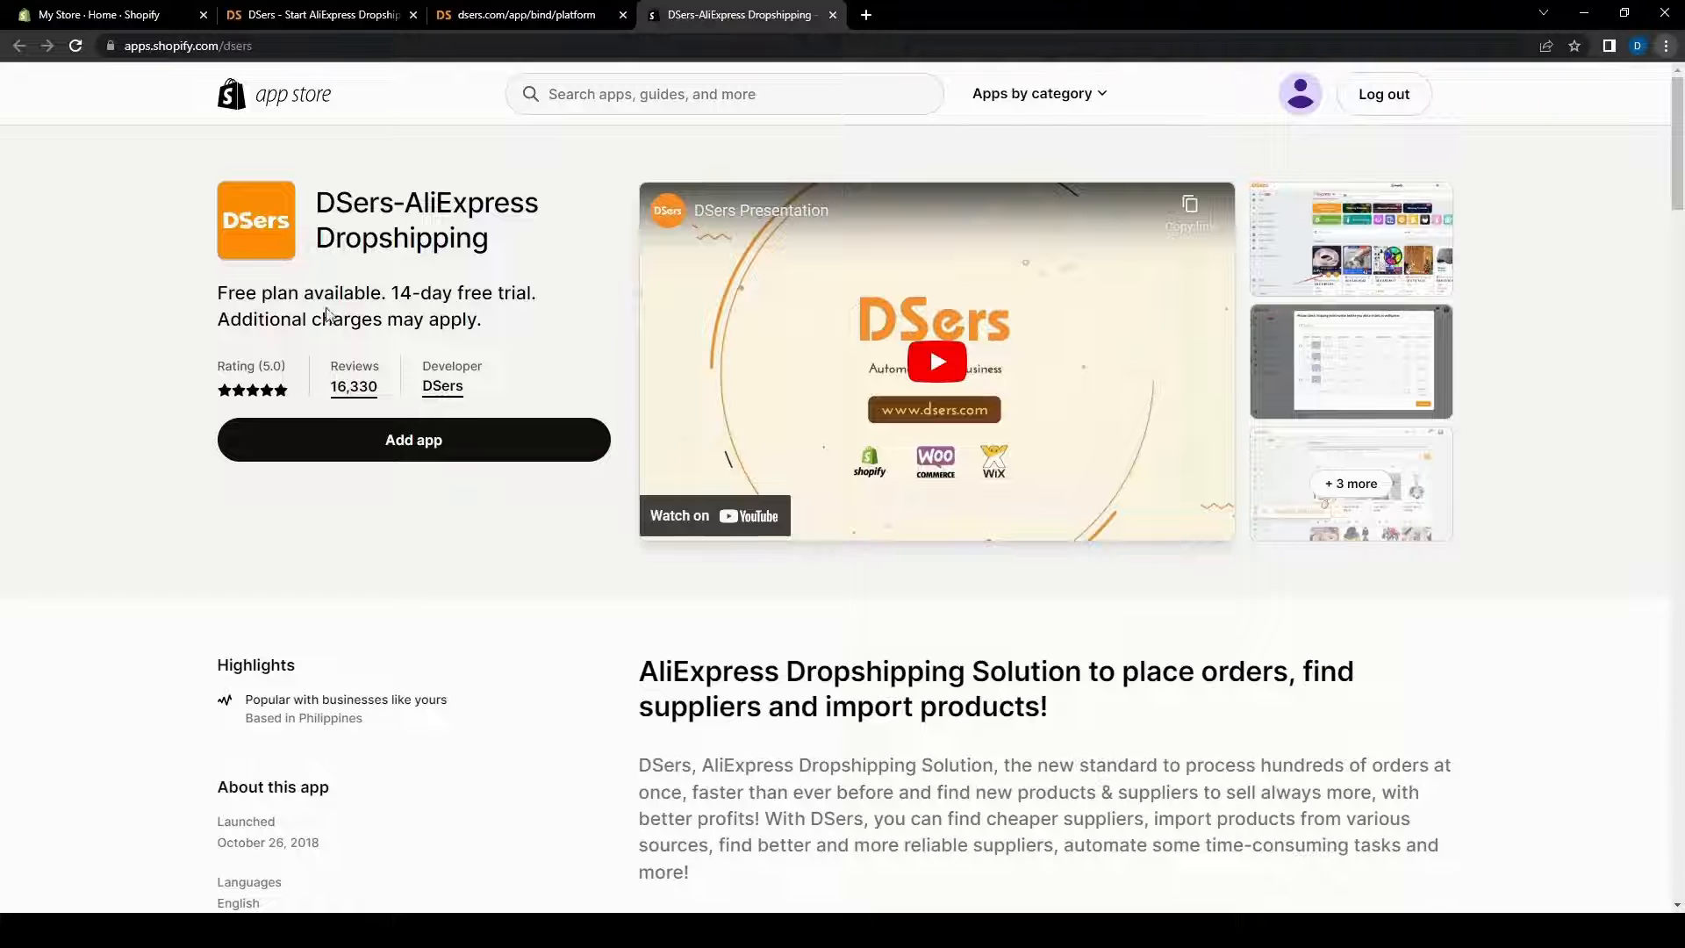
left_click(90, 15)
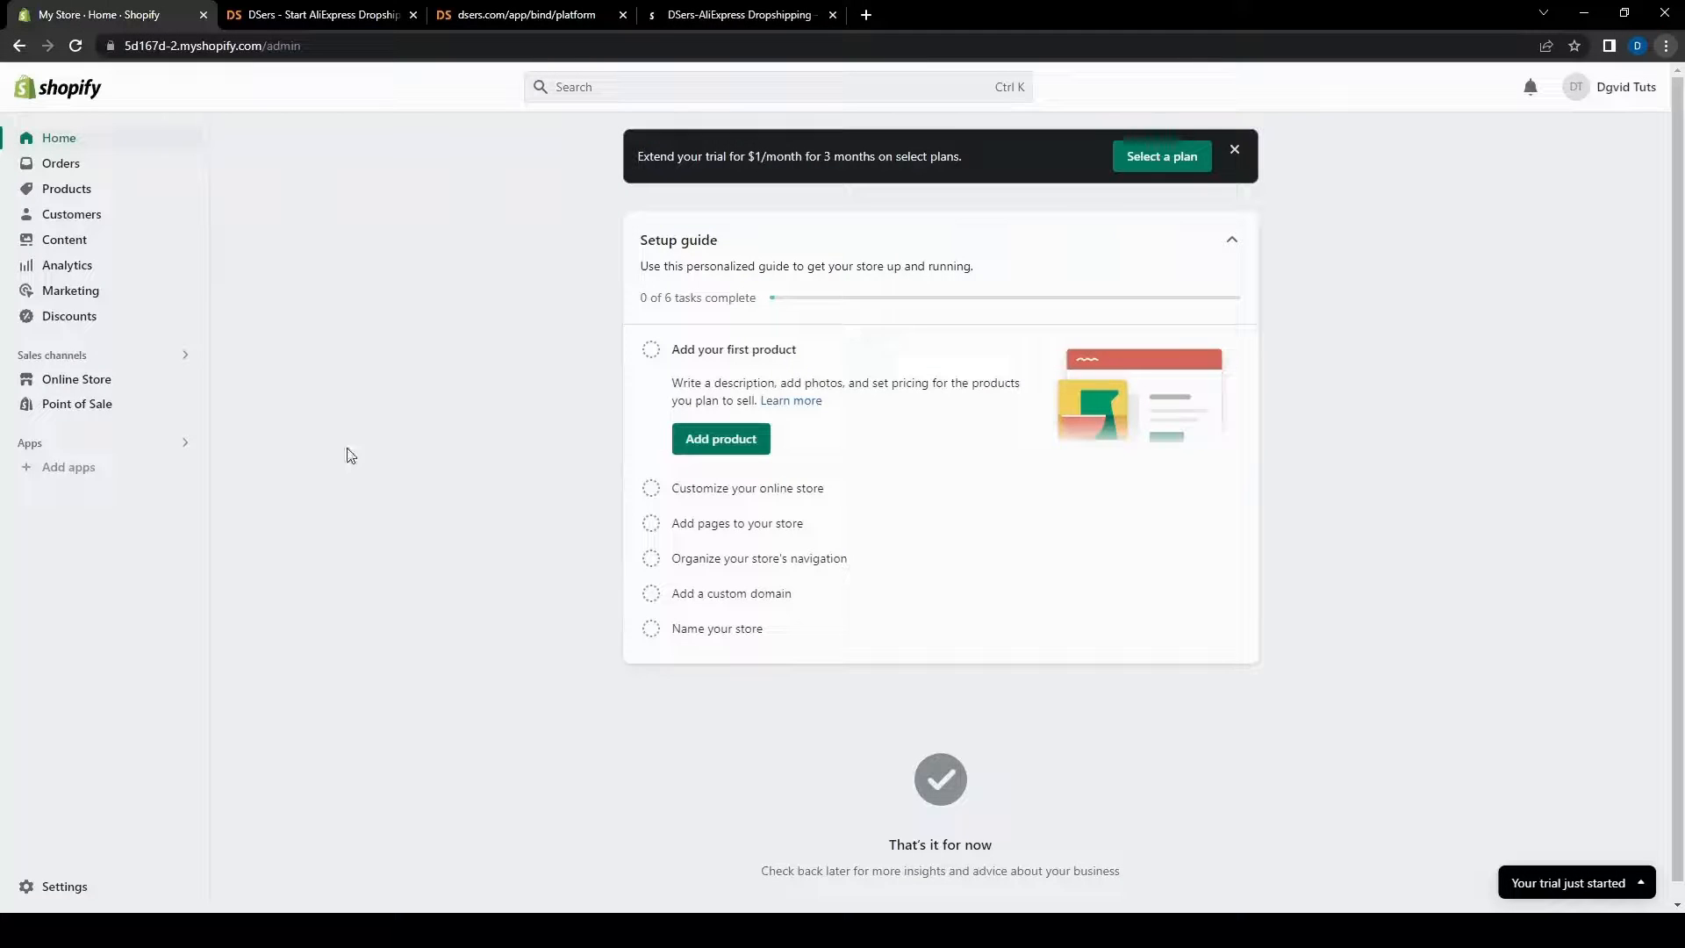
left_click(145, 437)
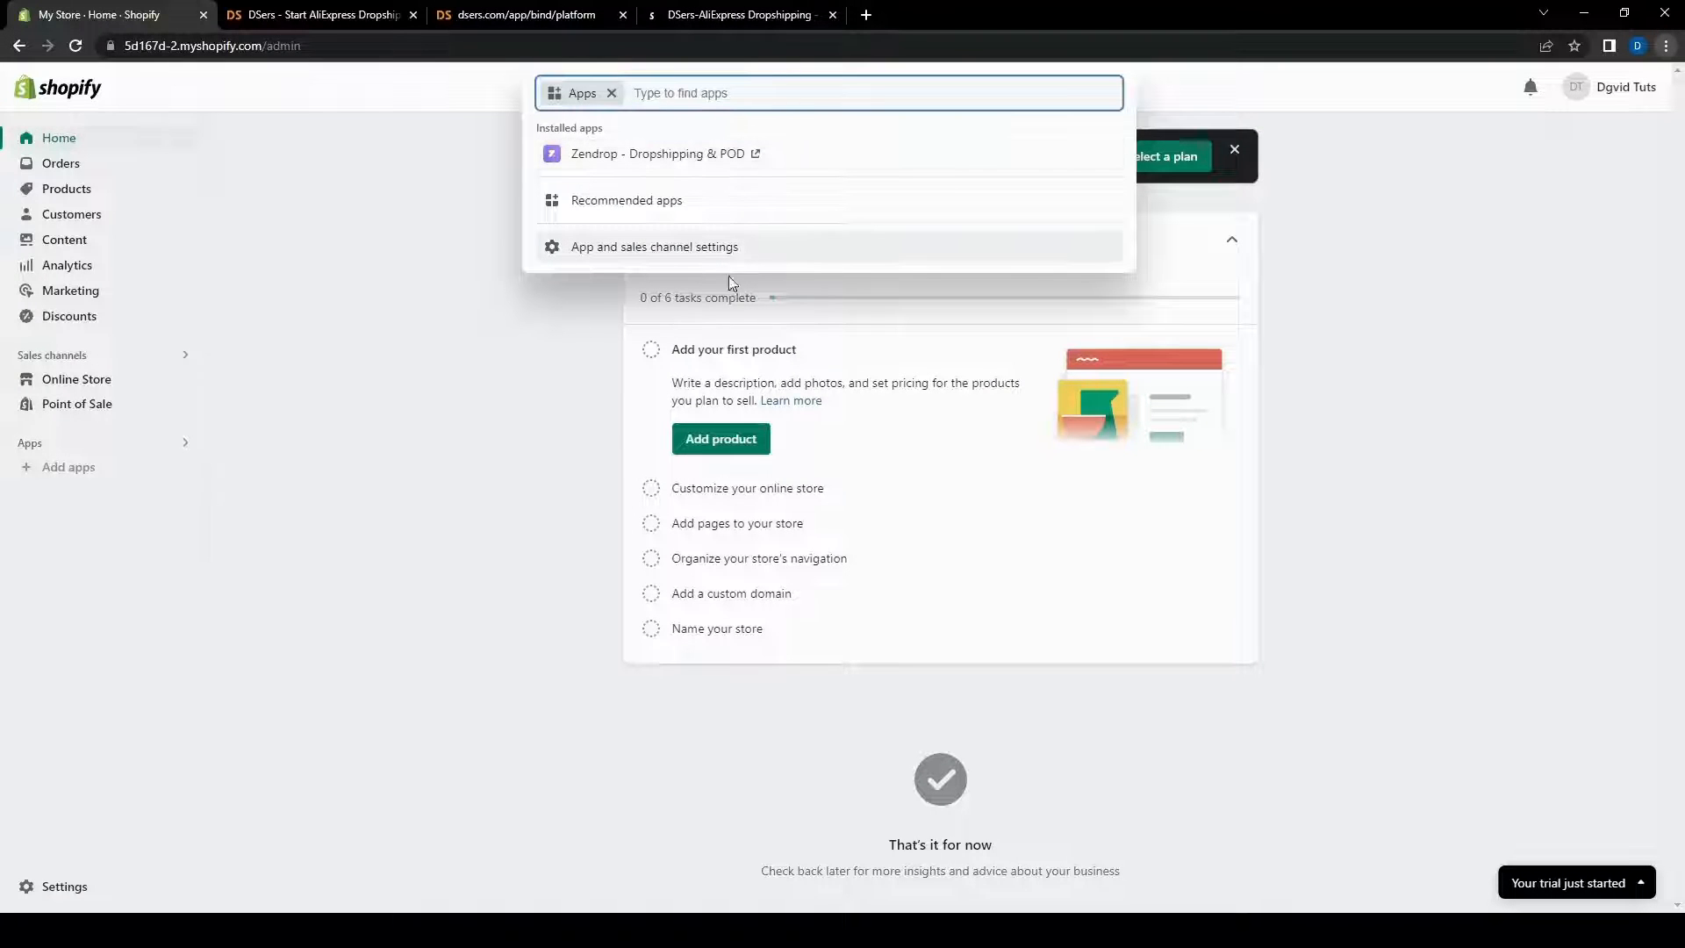
left_click(779, 214)
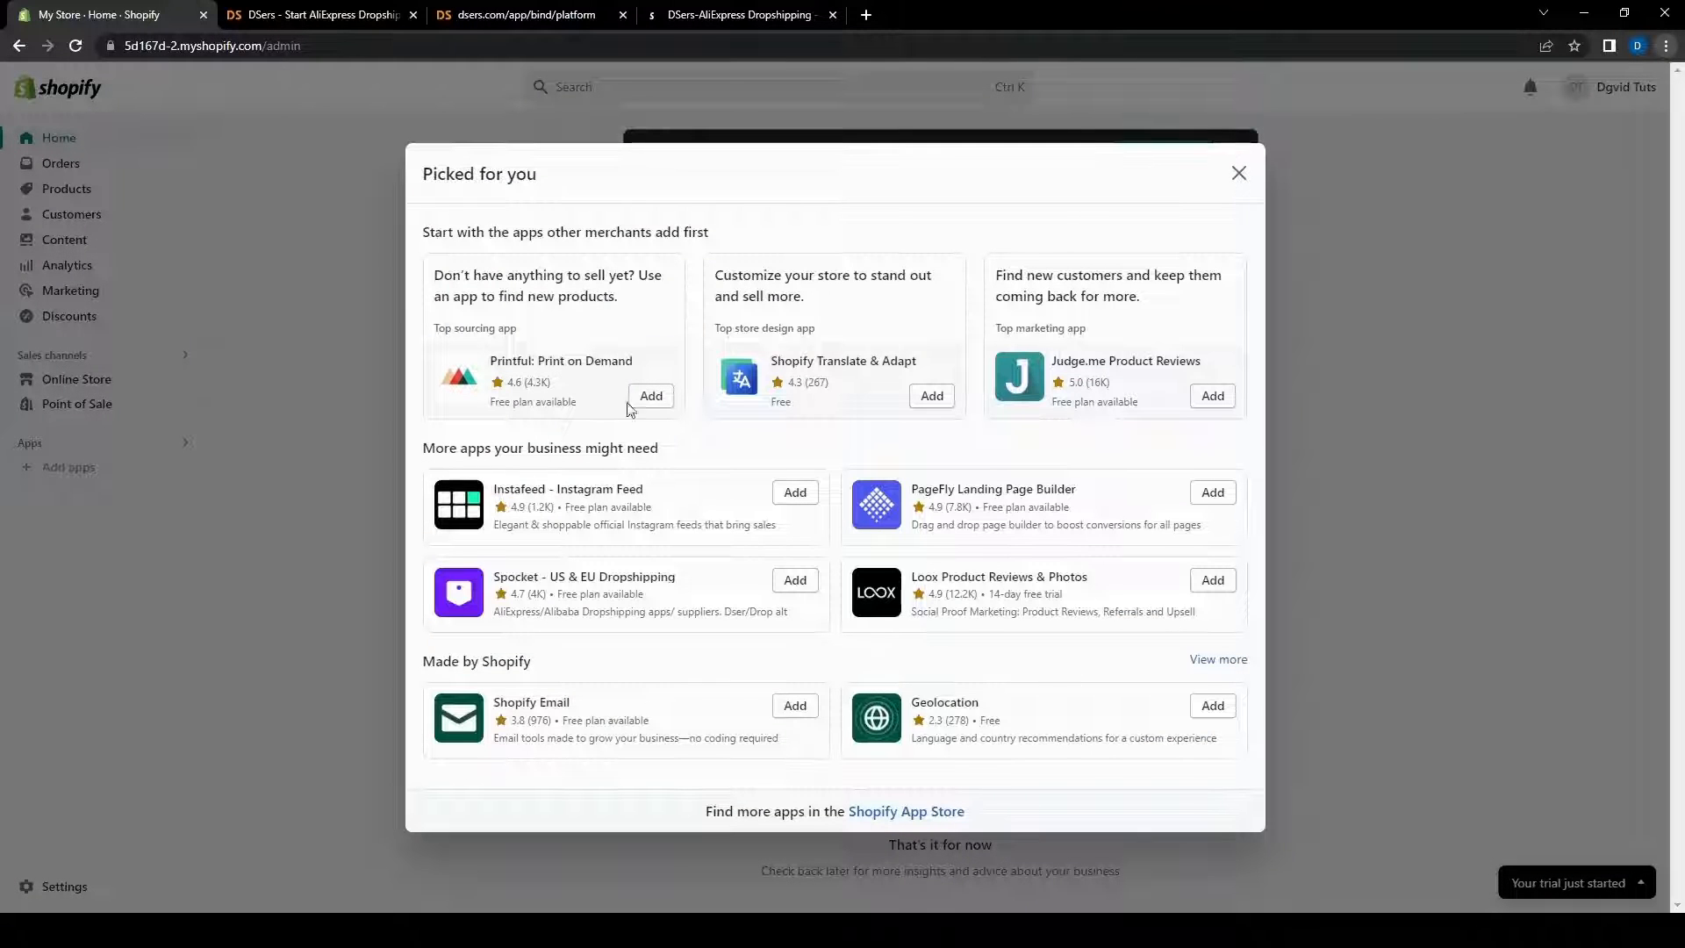
left_click(918, 810)
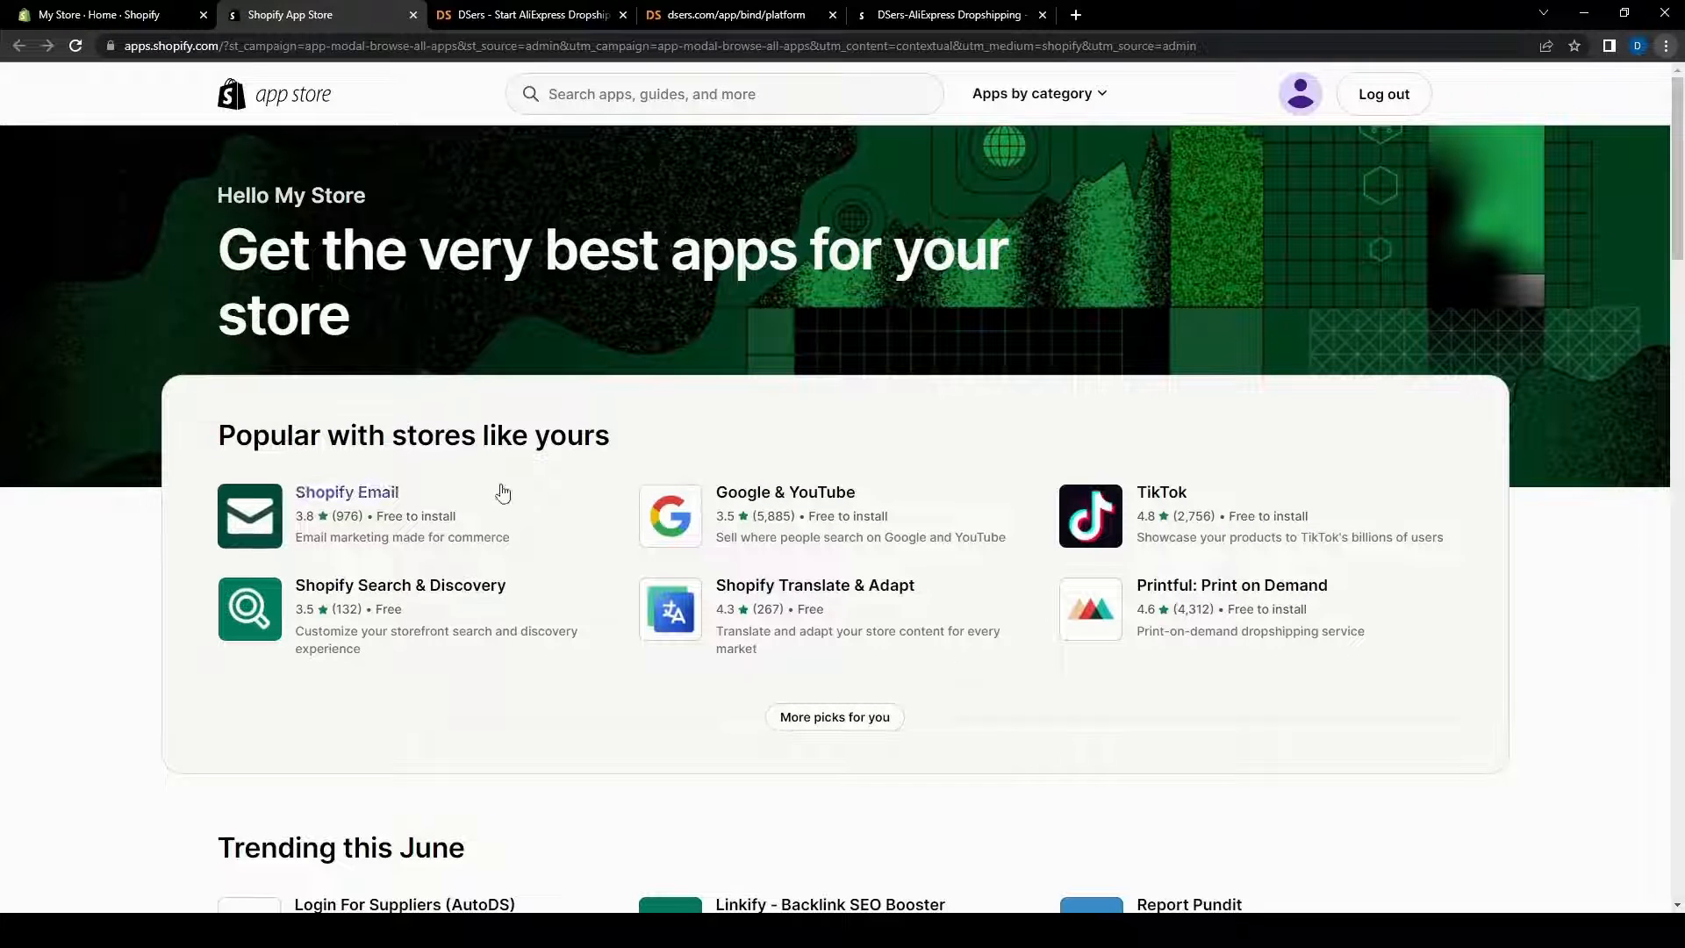
- Look for "dsers" in the Shopify App Store and open the DSers-AliExpress Dropshipping listing under Finding products
scroll(582, 470, "down", 4)
scroll(395, 263, "up", 1)
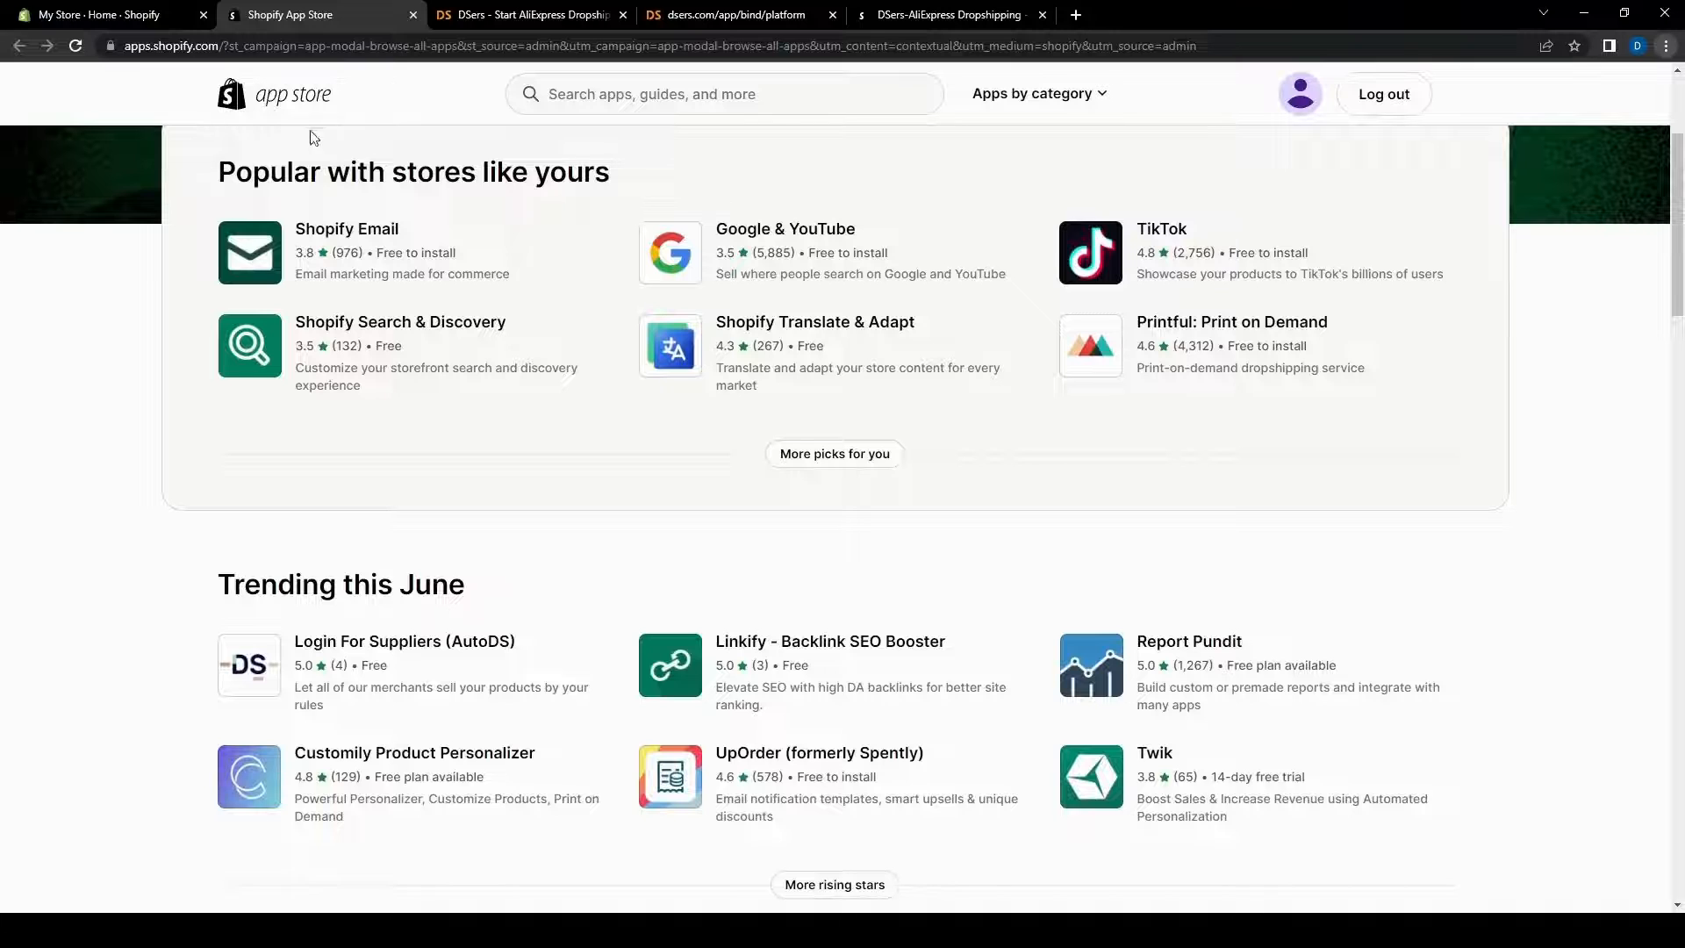
scroll(145, 483, "down", 15)
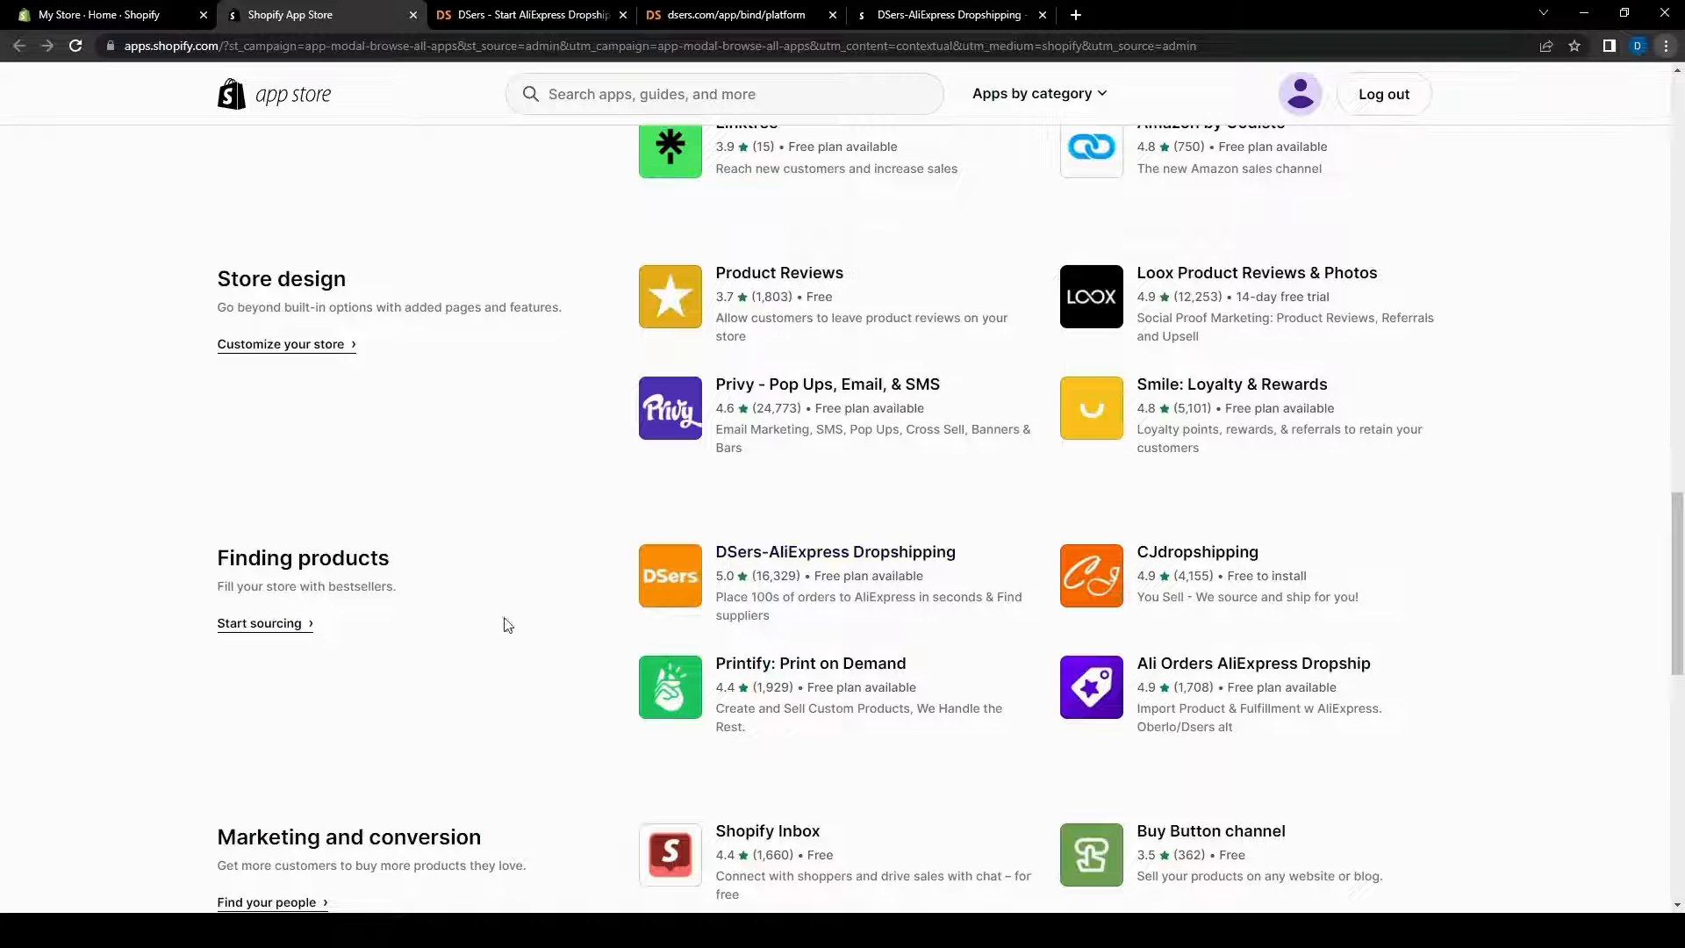
left_click(689, 104)
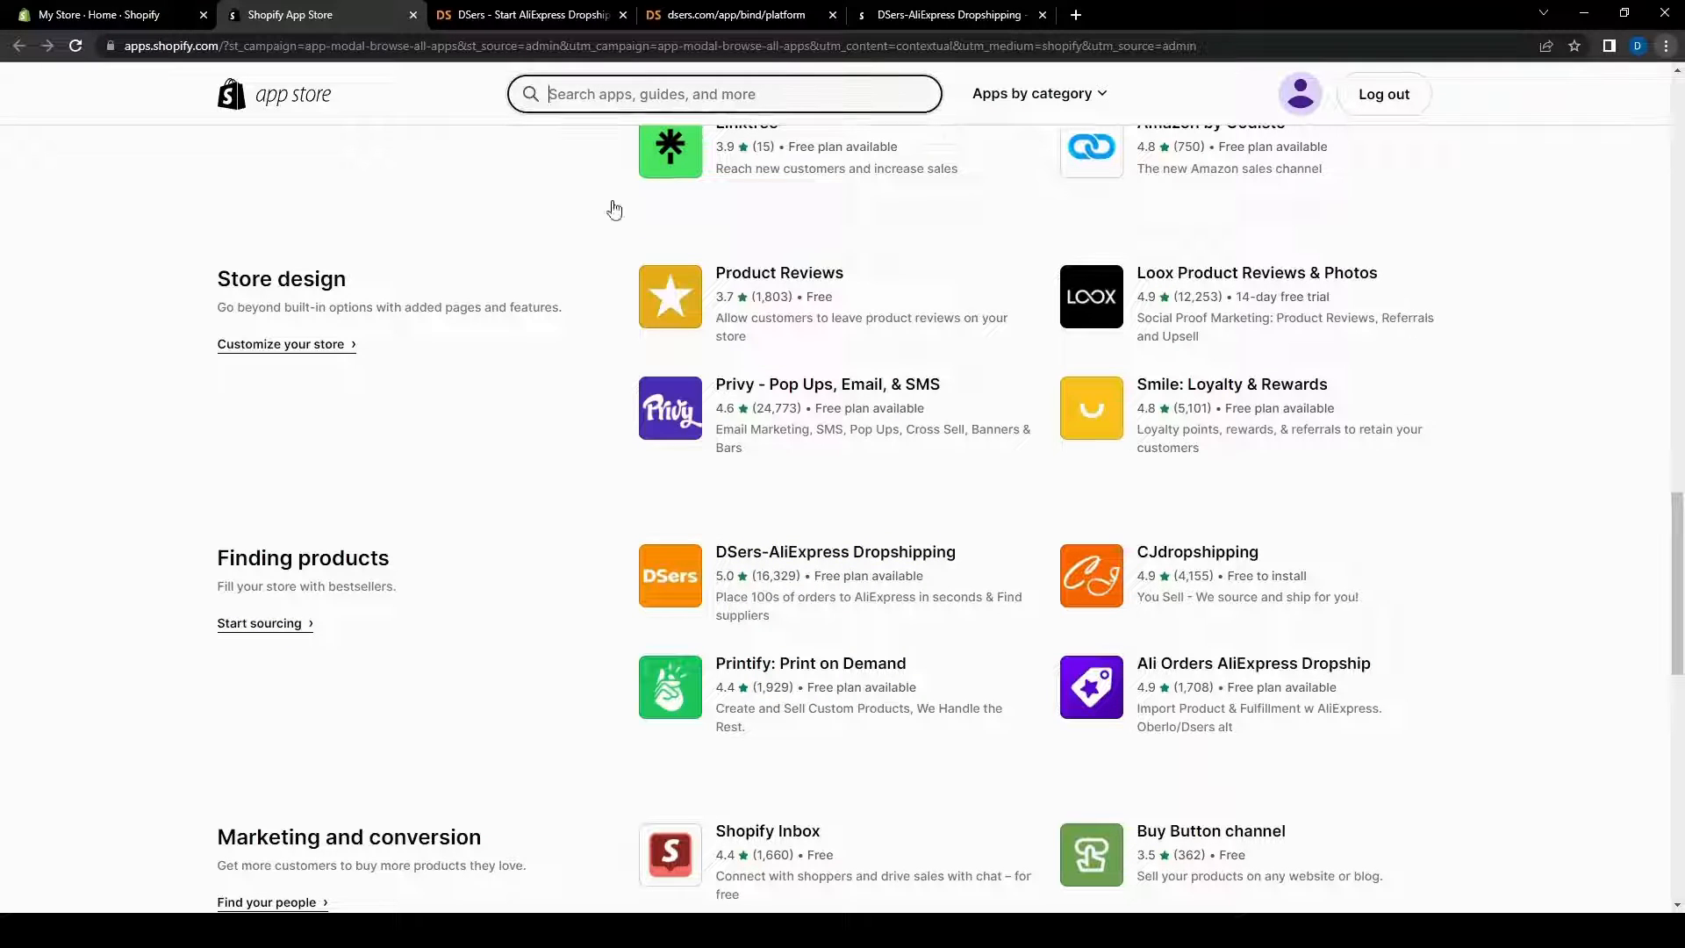
type("ds")
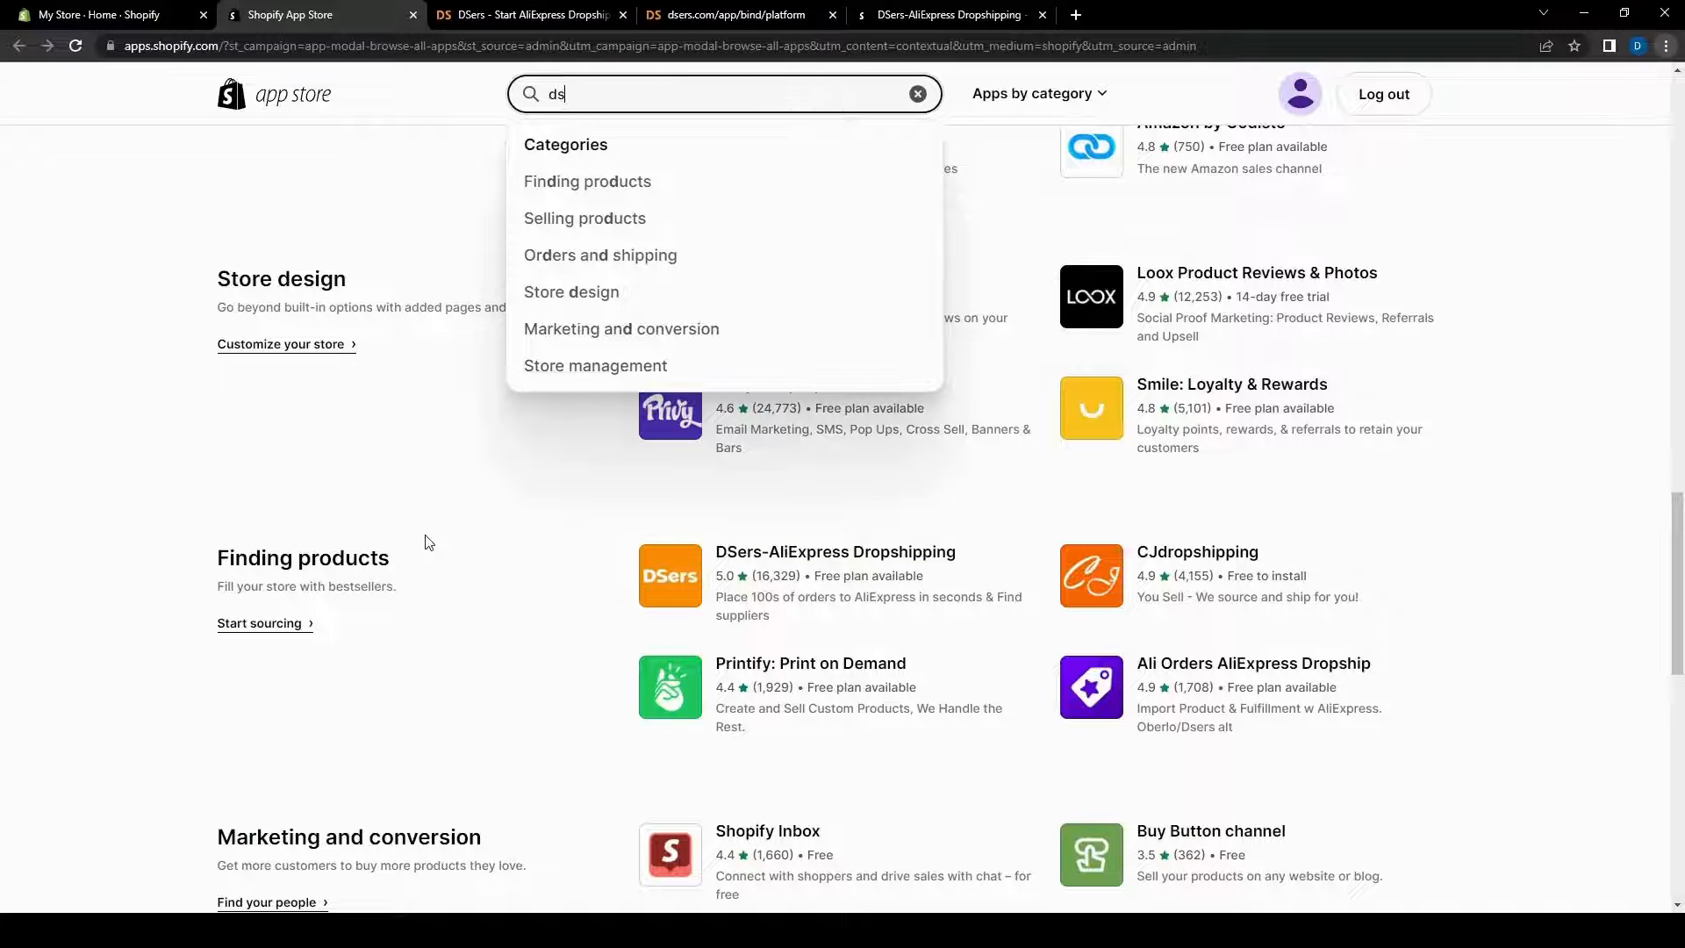
type("ers")
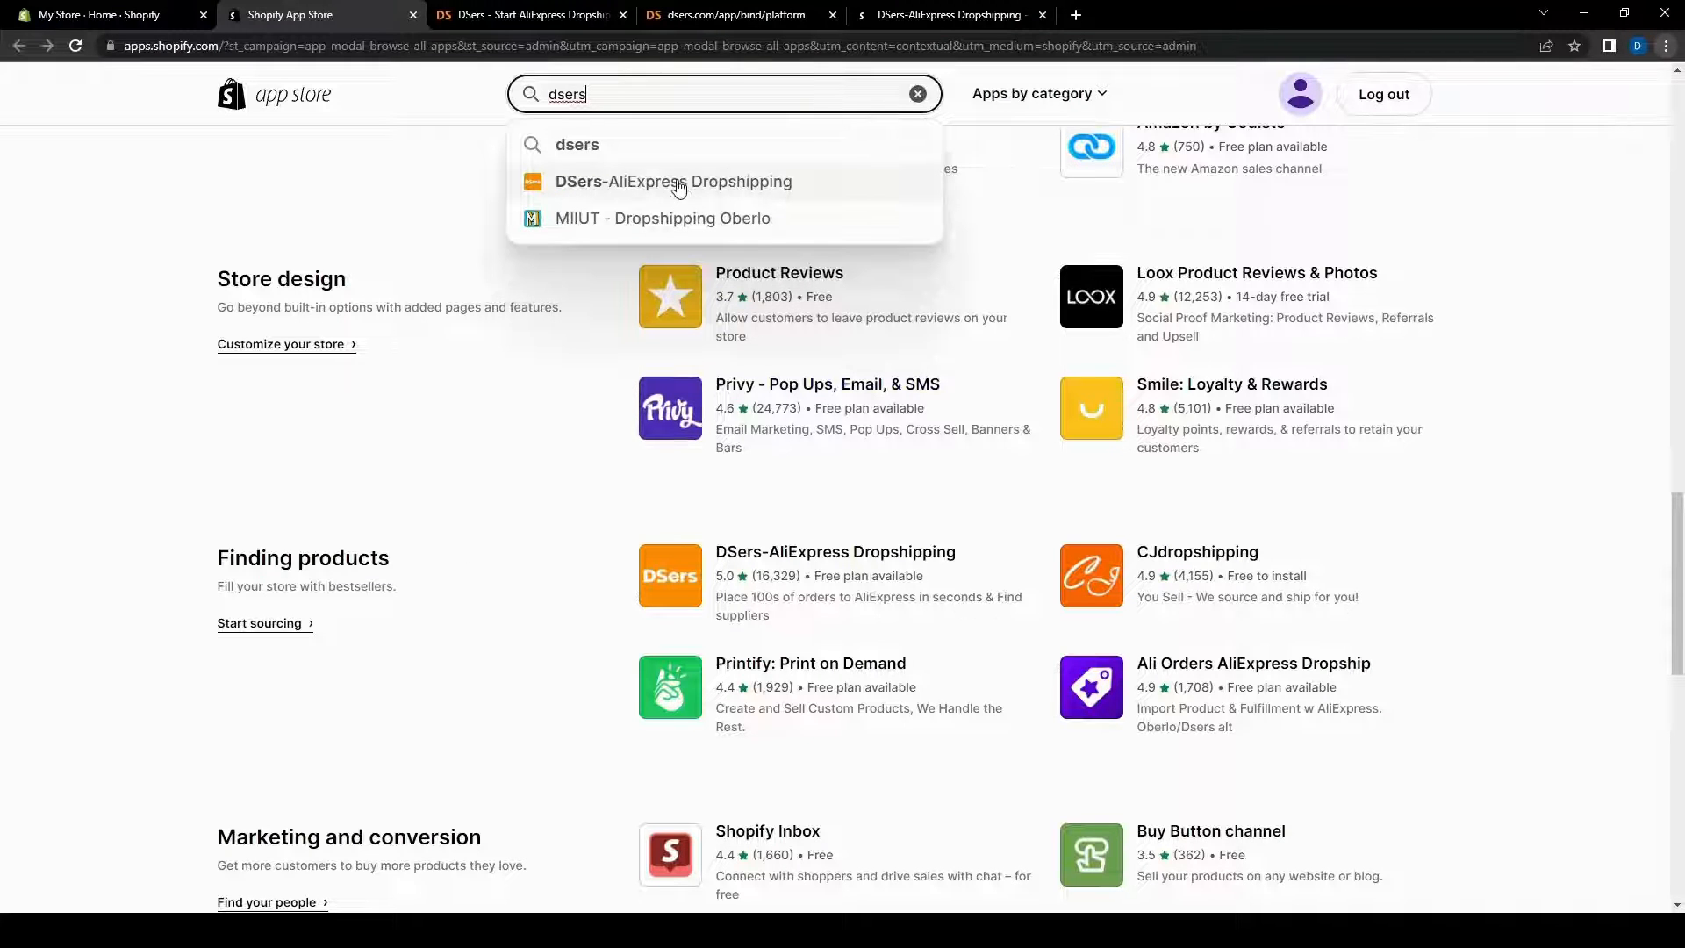
left_click(134, 452)
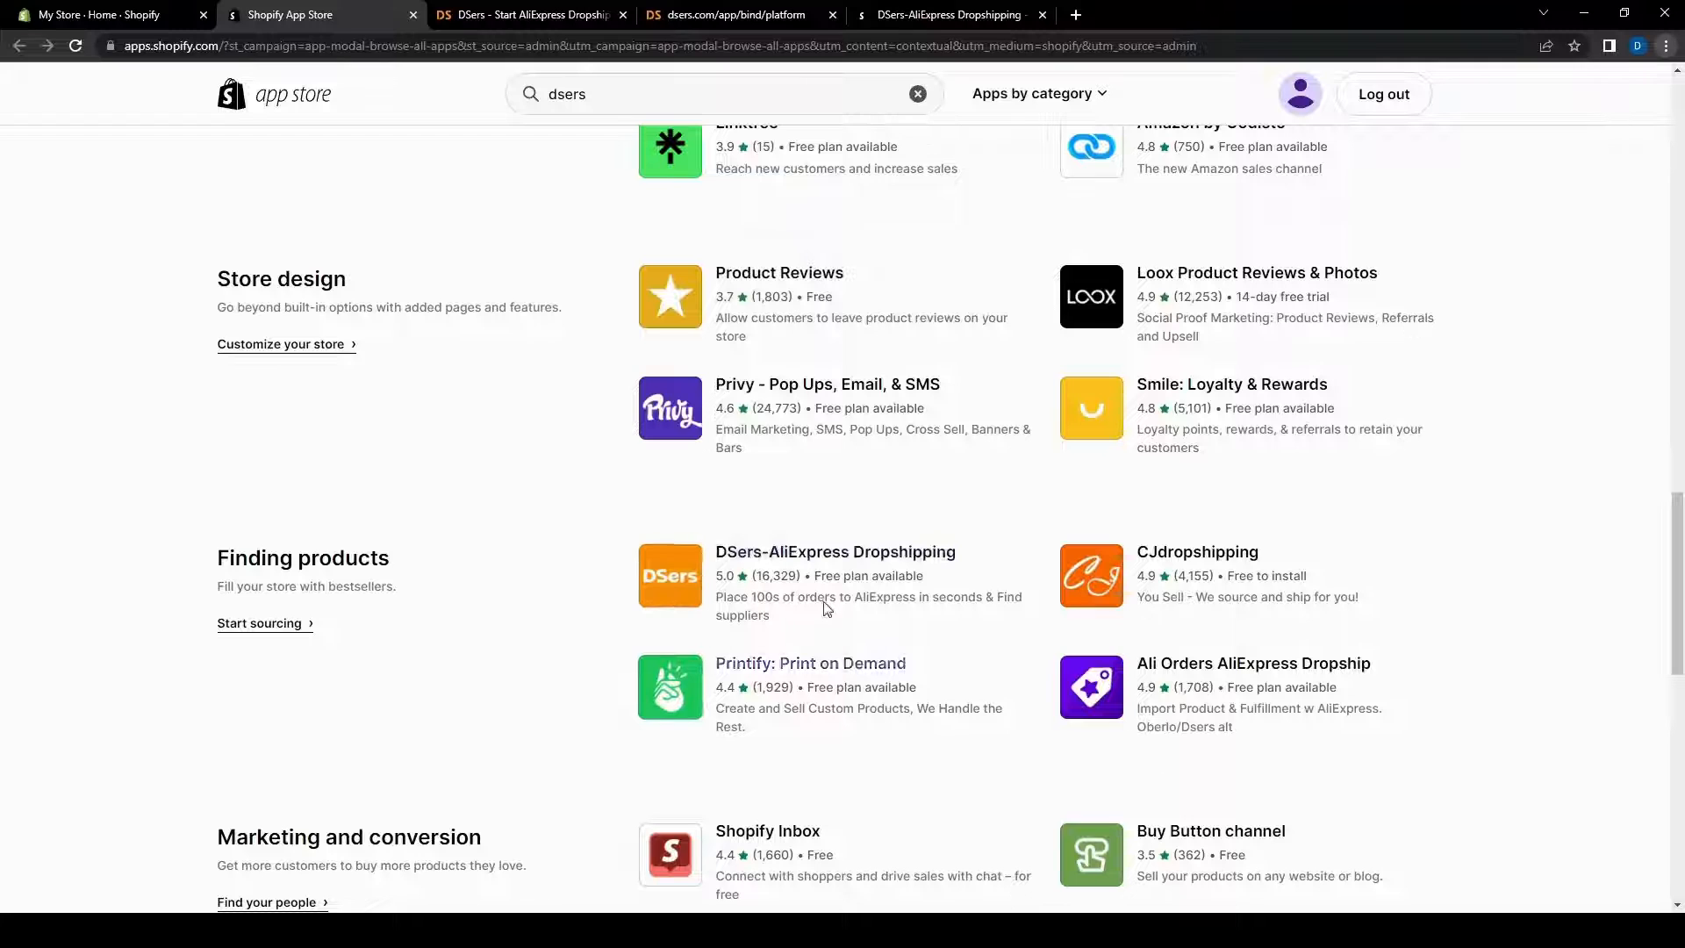
left_click(801, 555)
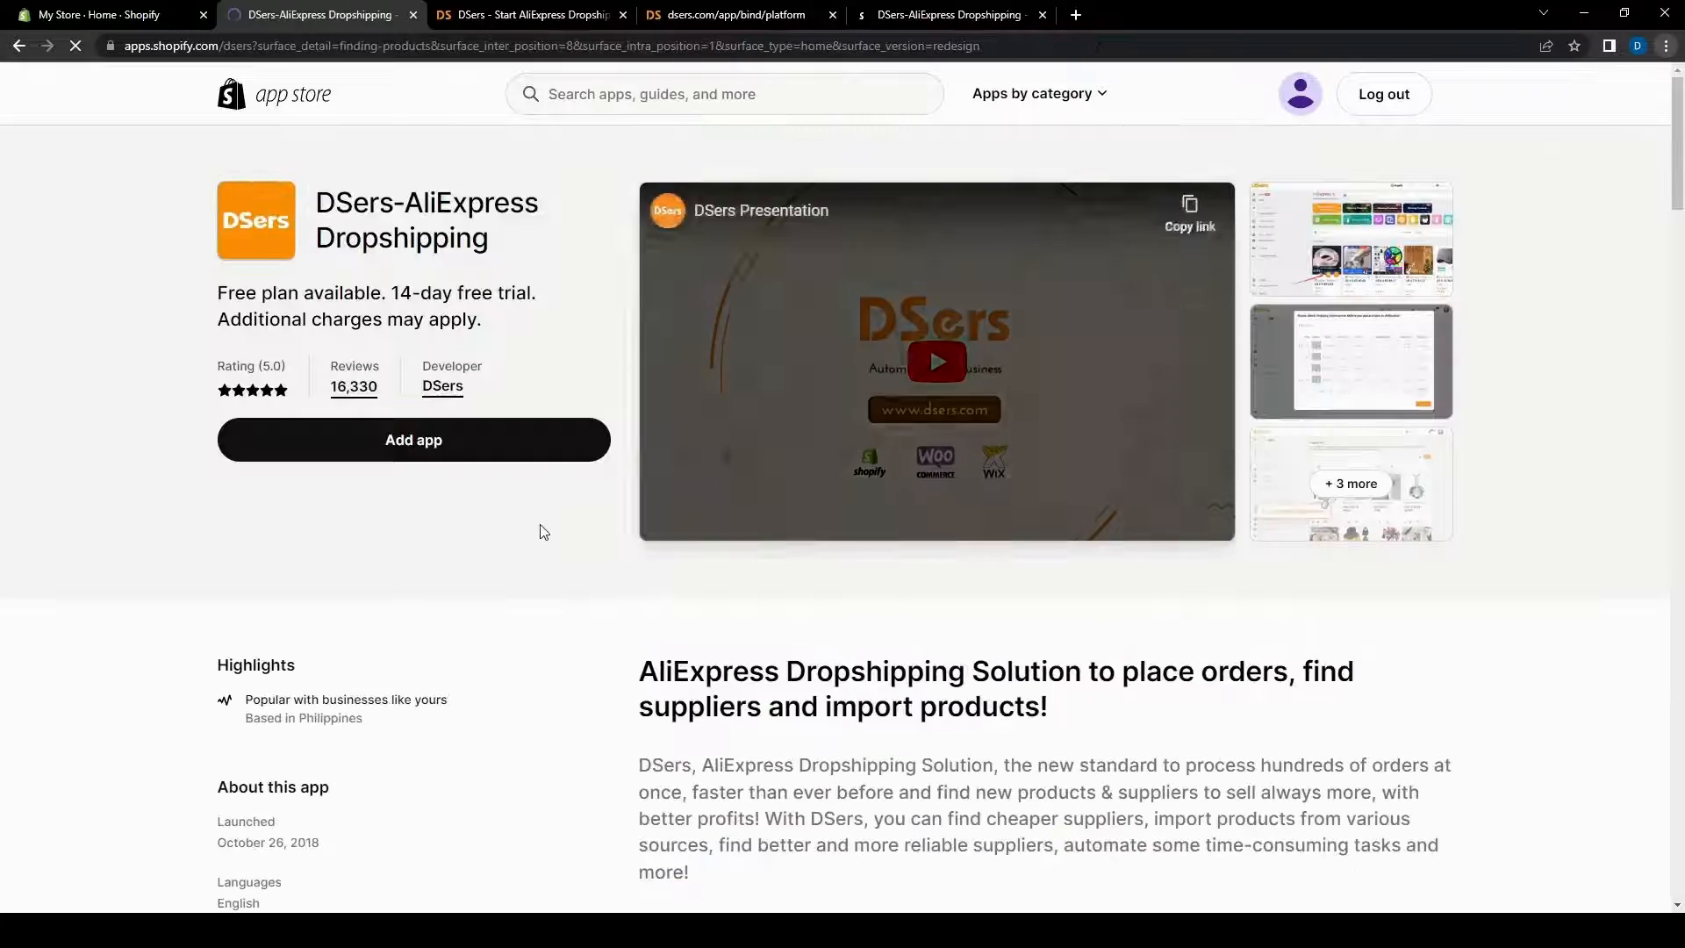
- Close the duplicate DSers listing and return to the listing opened from the DSers platform selection page
left_click(926, 12)
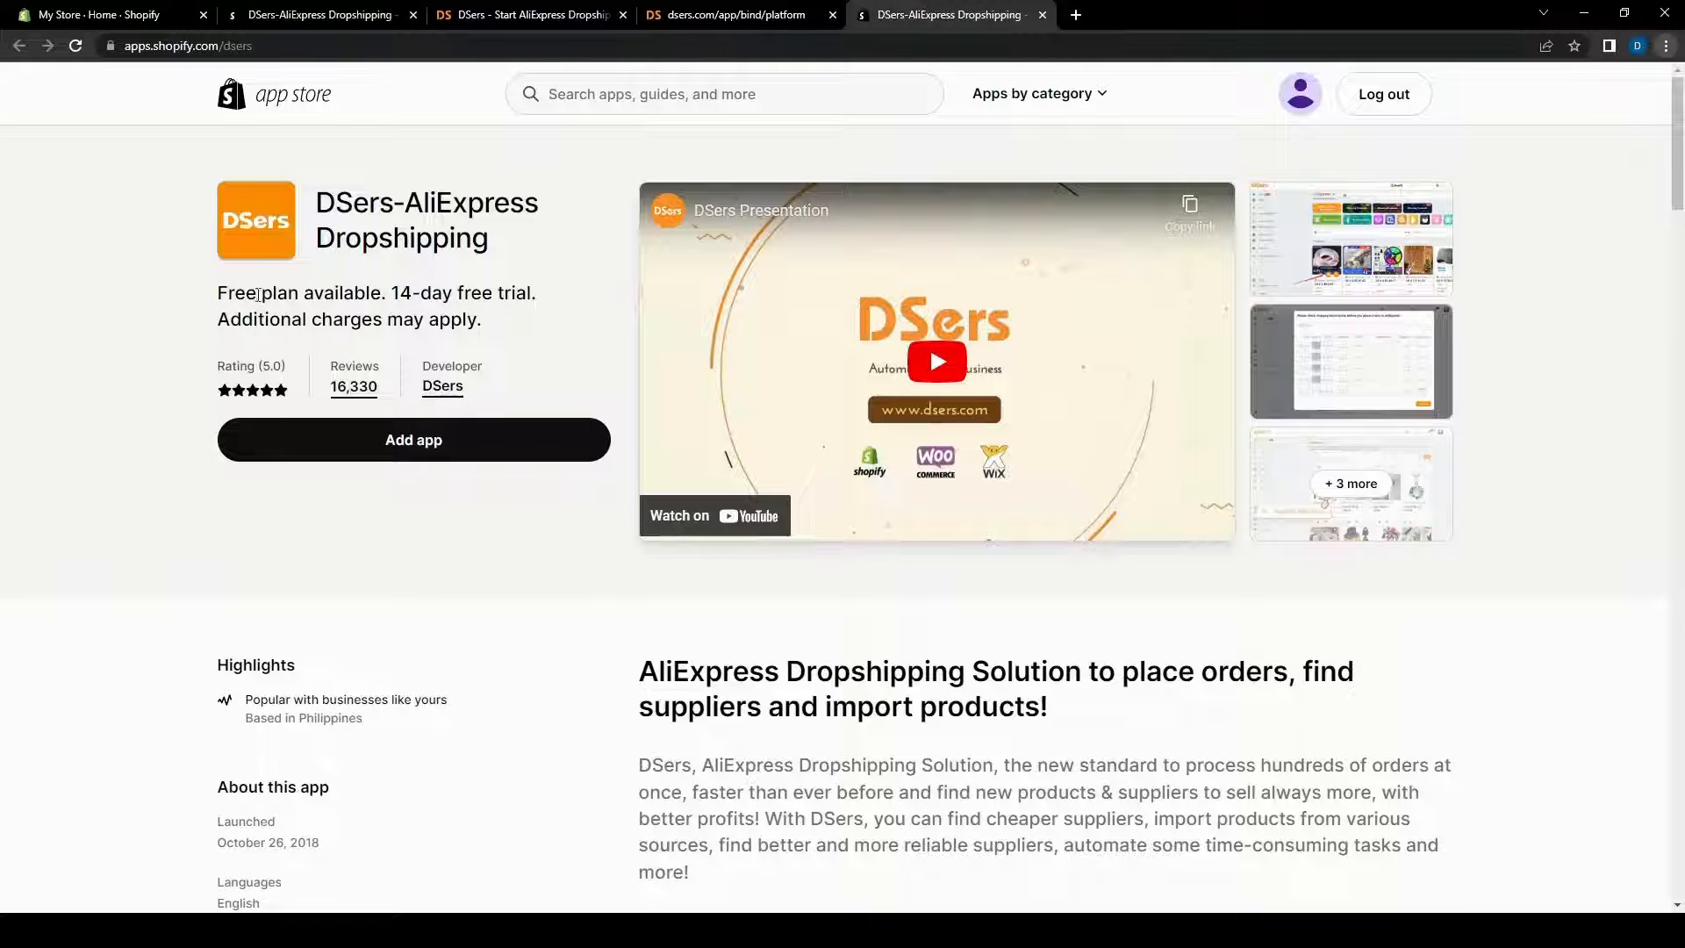
left_click(325, 28)
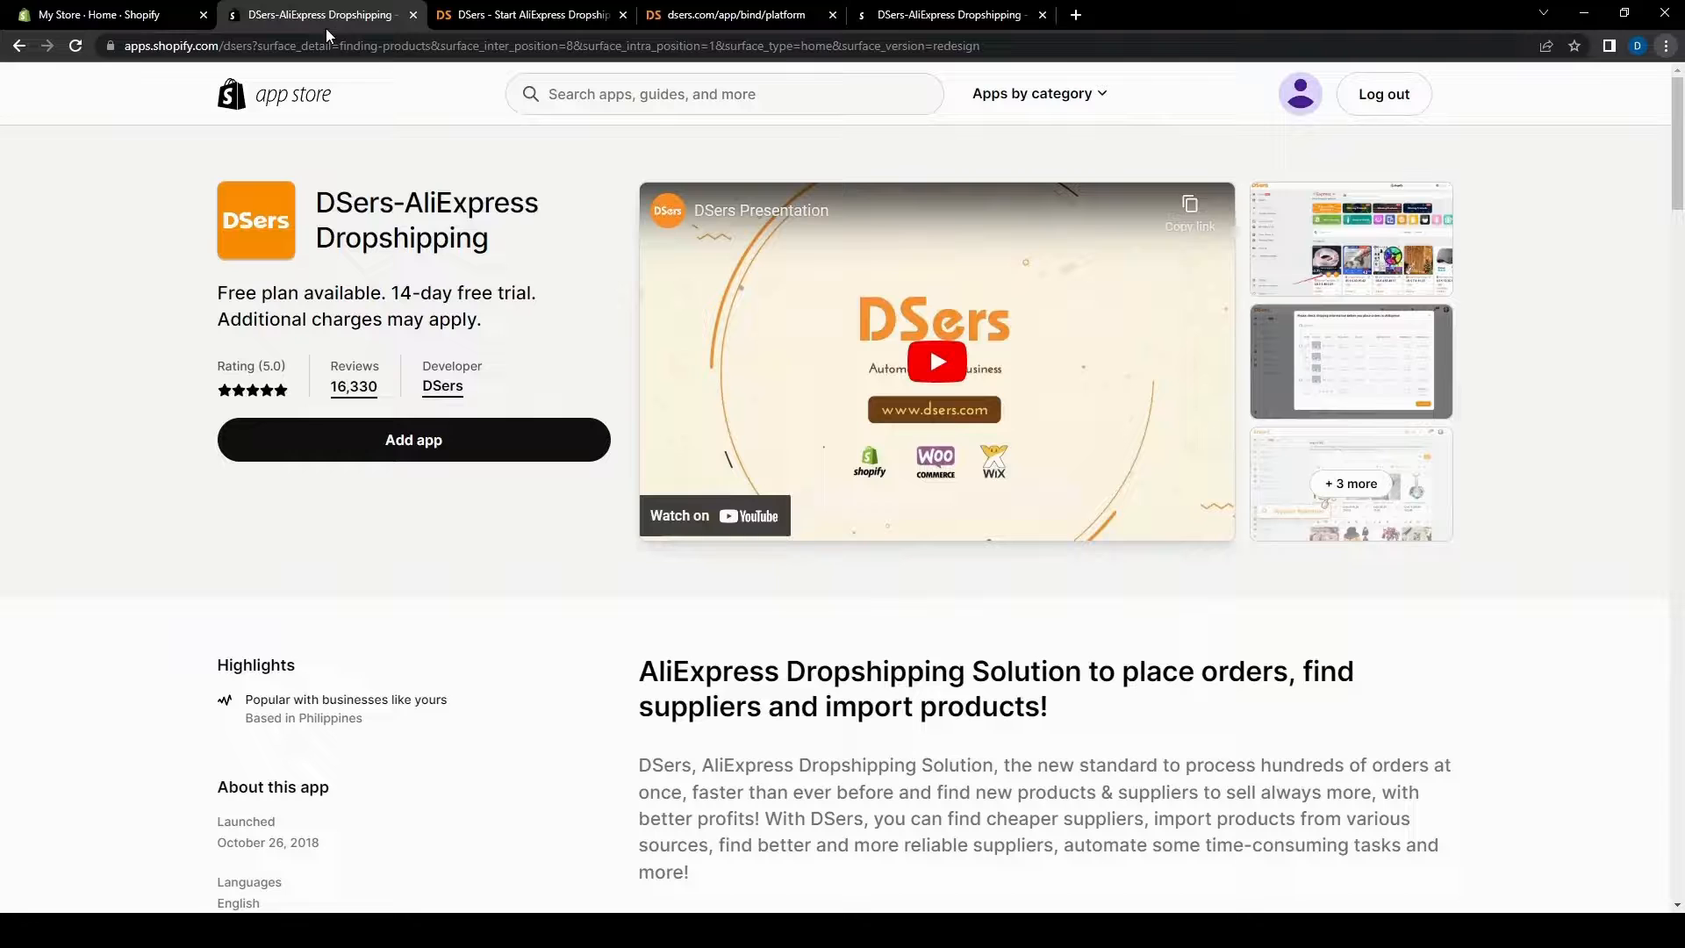
left_click(413, 15)
left_click(762, 18)
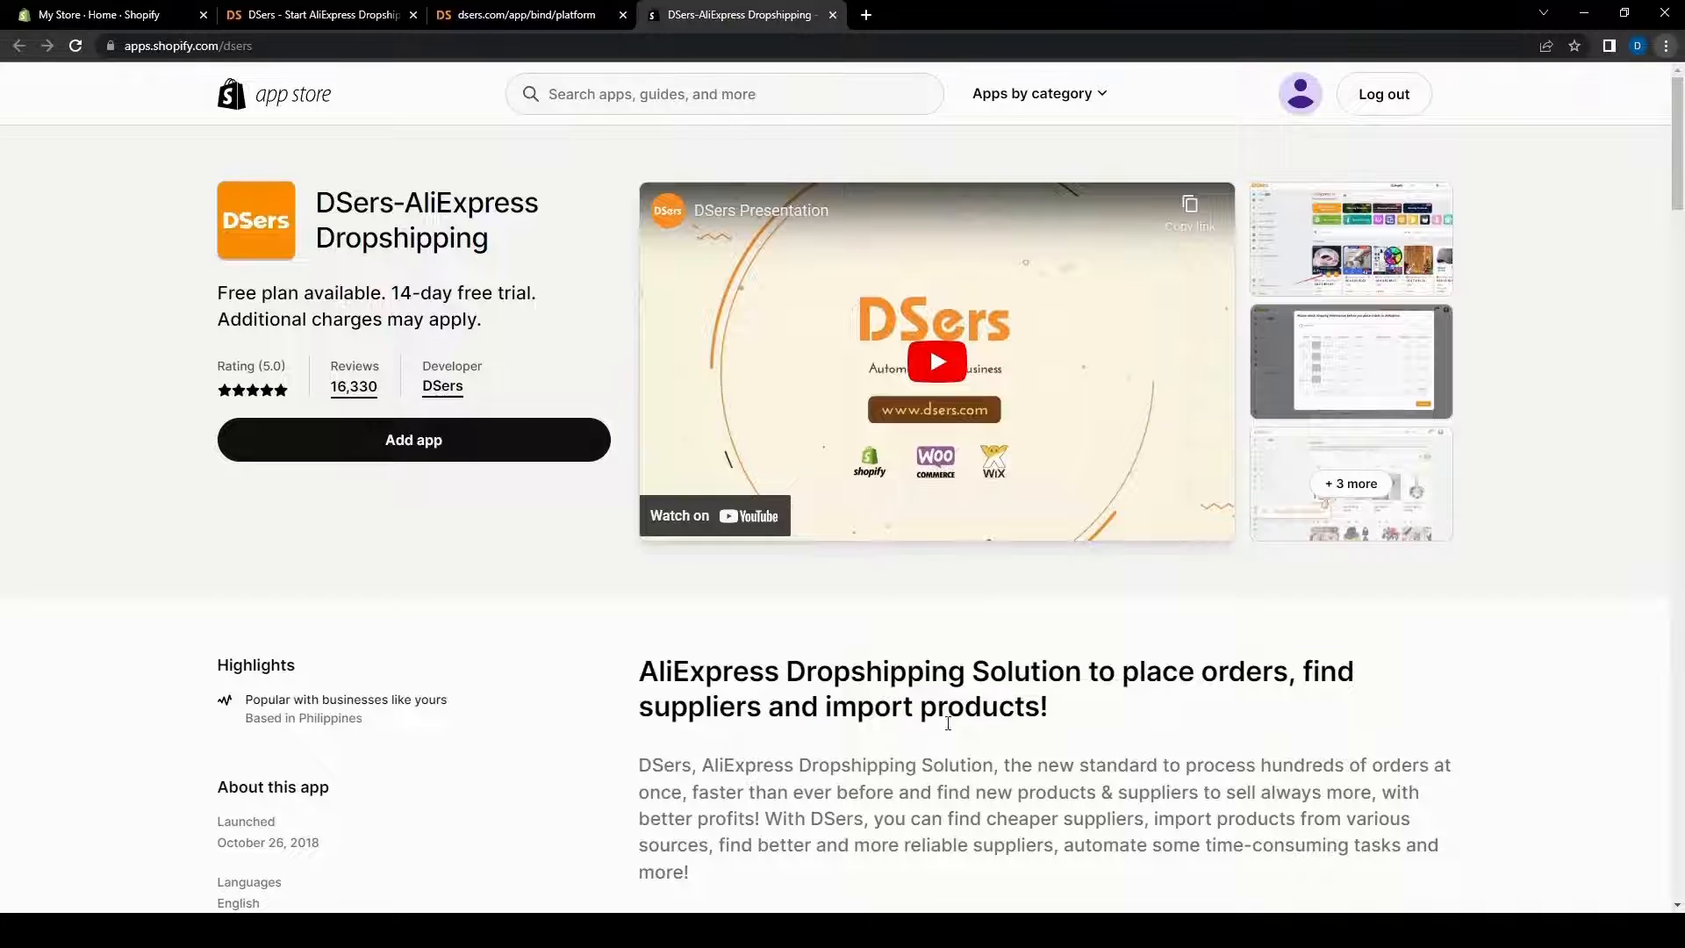
- Examine the pricing and included features of the Basic, Advanced and Pro plans on the DSers app listing
scroll(948, 723, "down", 12)
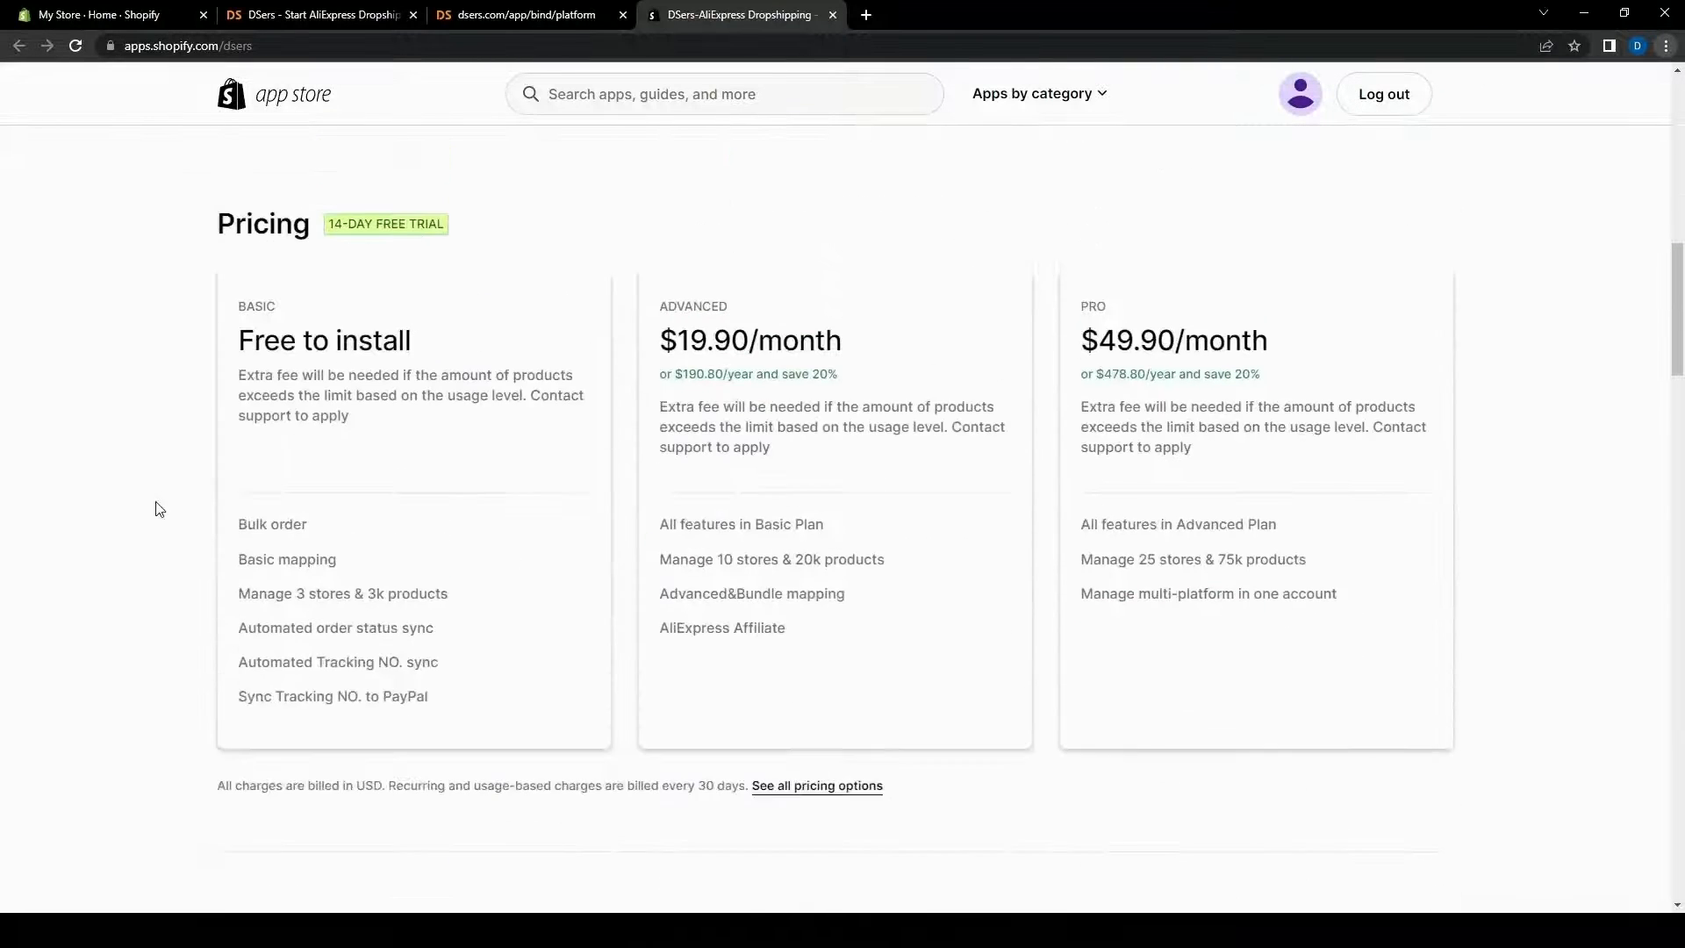
scroll(139, 393, "up", 1)
left_click_drag(238, 344, 519, 390)
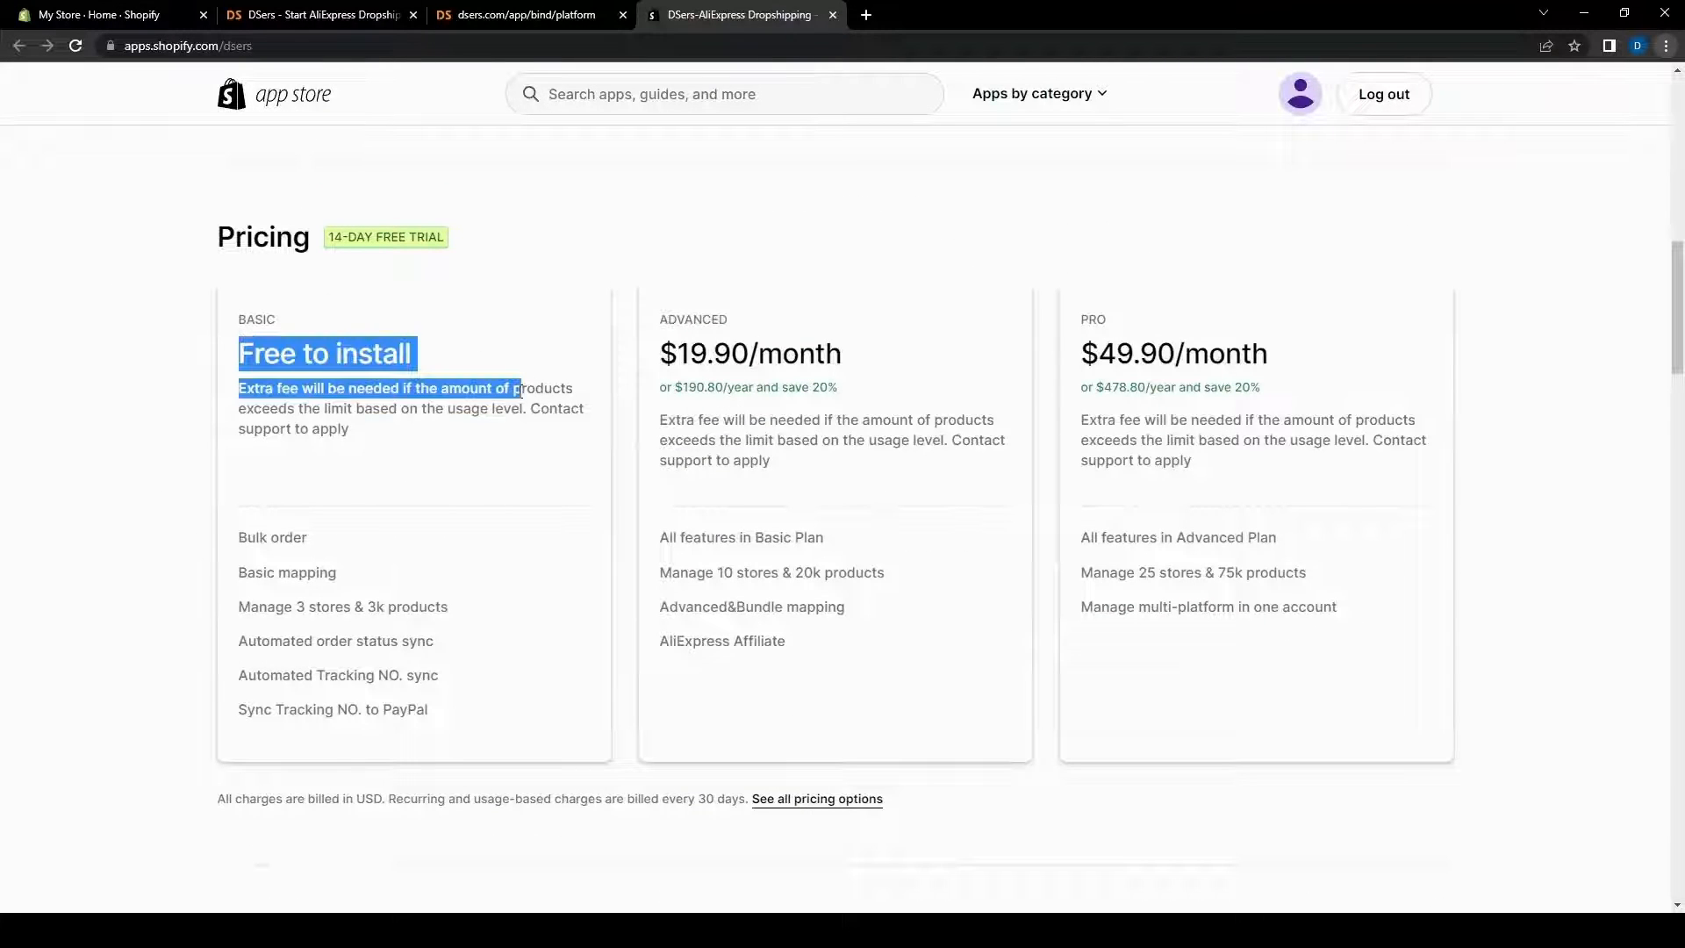
left_click(280, 378)
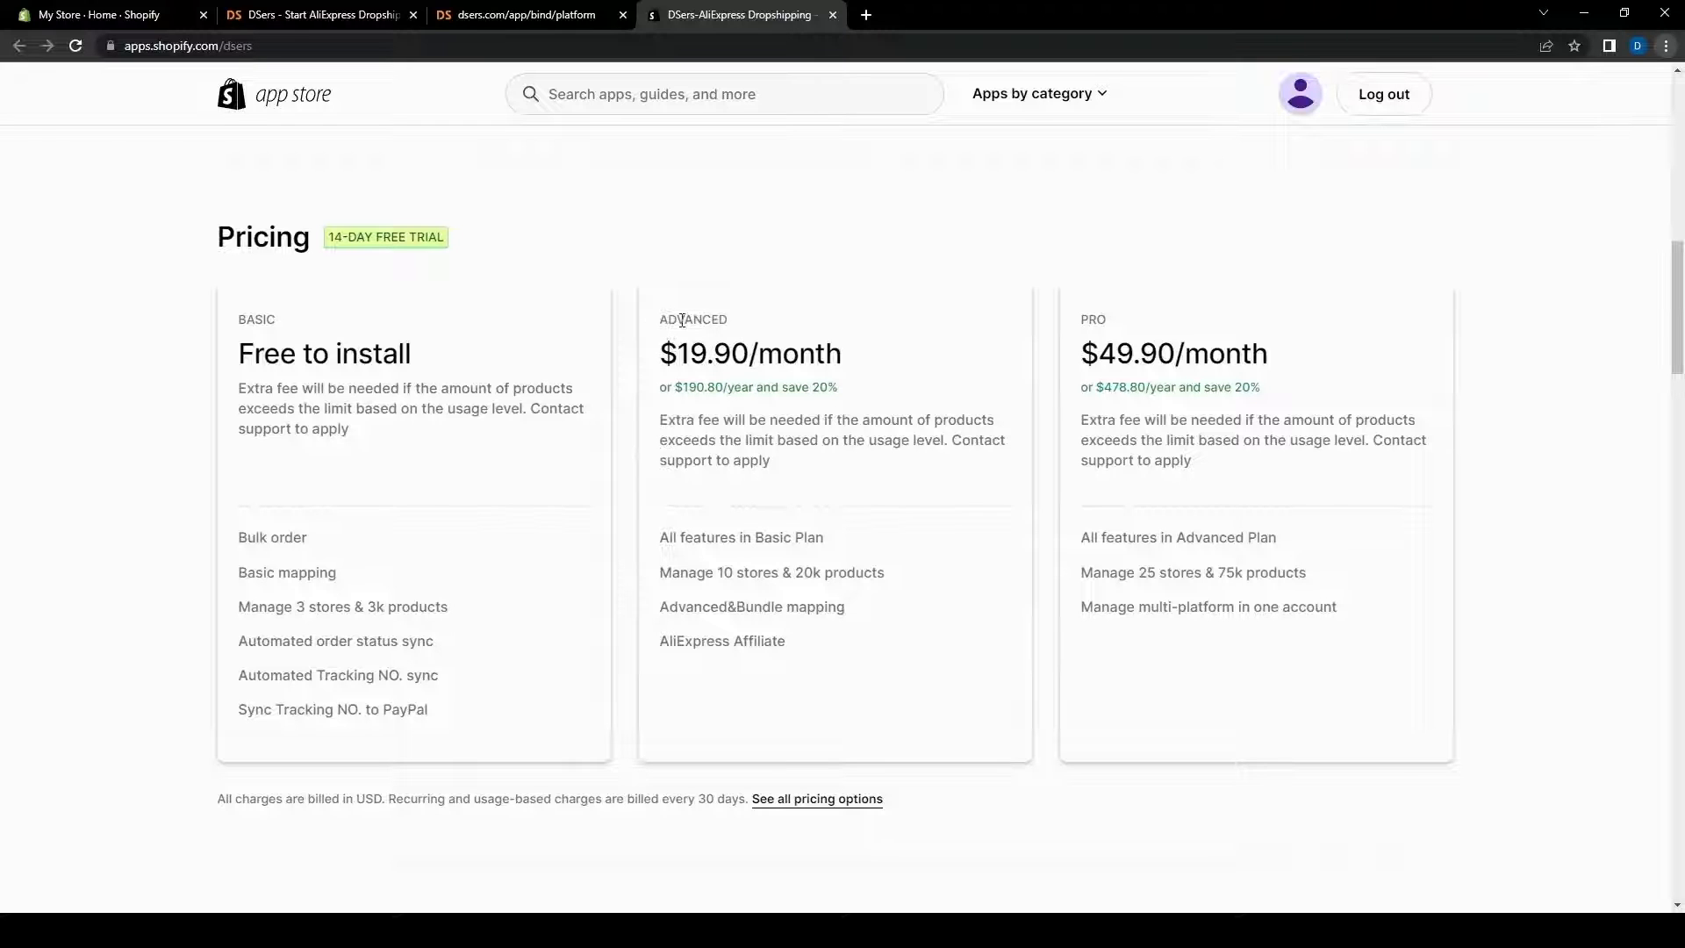
left_click_drag(682, 321, 763, 322)
left_click(861, 414)
left_click_drag(662, 531, 887, 677)
left_click(703, 596)
left_click_drag(662, 570, 886, 575)
left_click_drag(663, 611, 937, 619)
left_click_drag(671, 644, 904, 667)
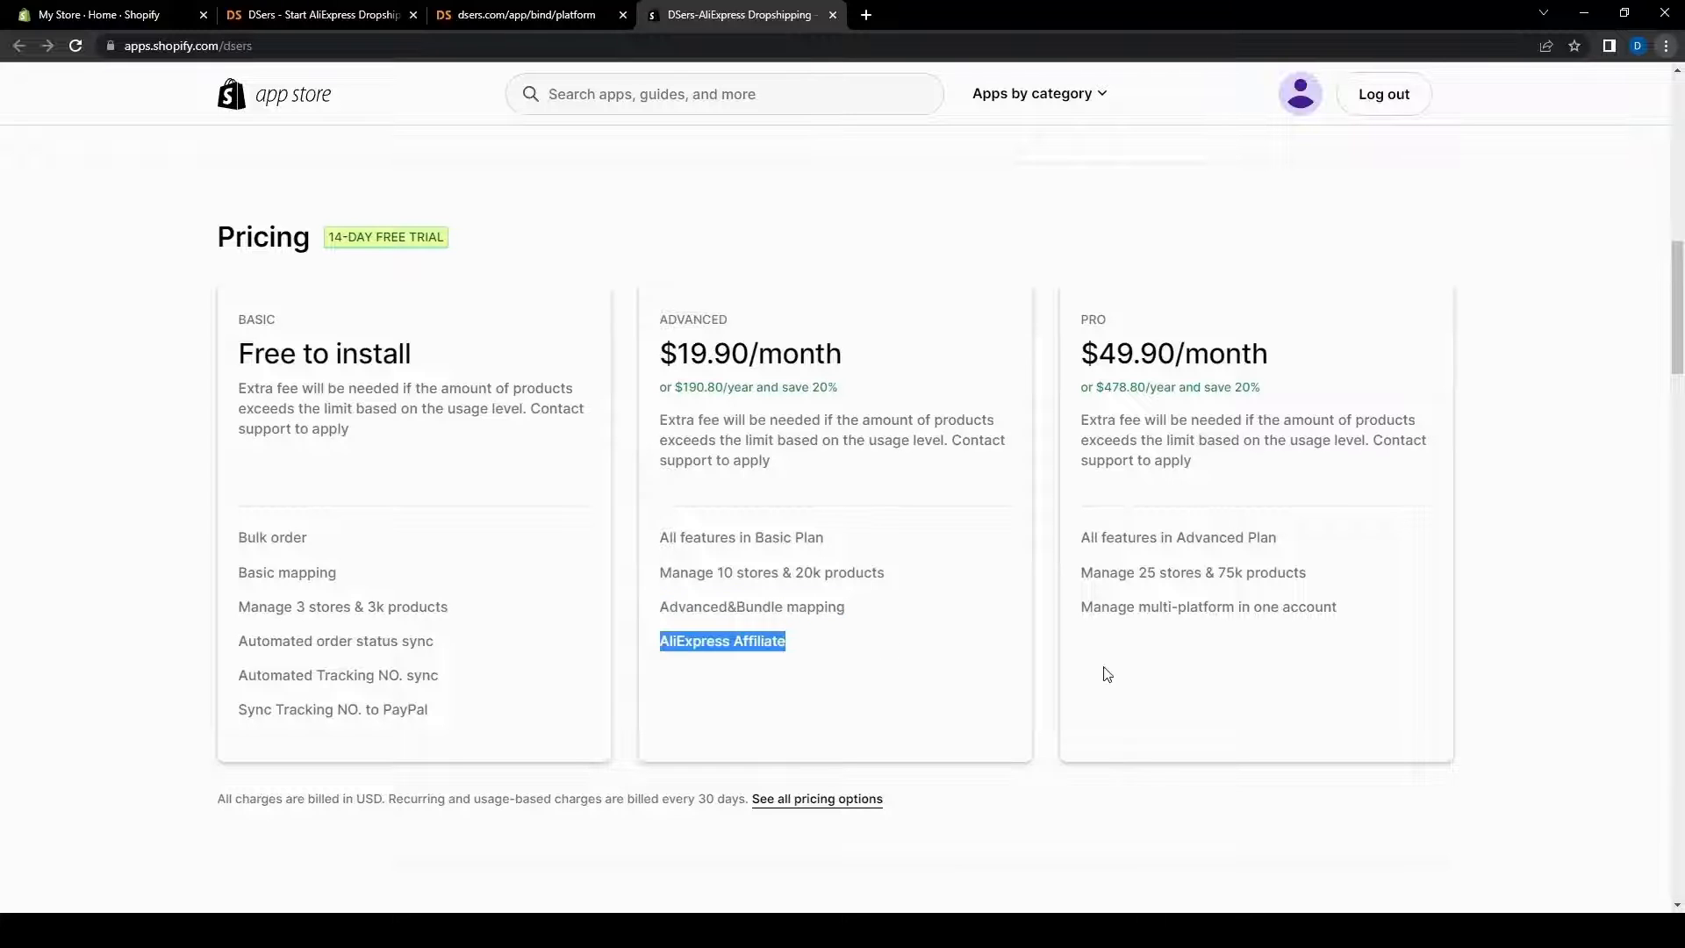
left_click(921, 618)
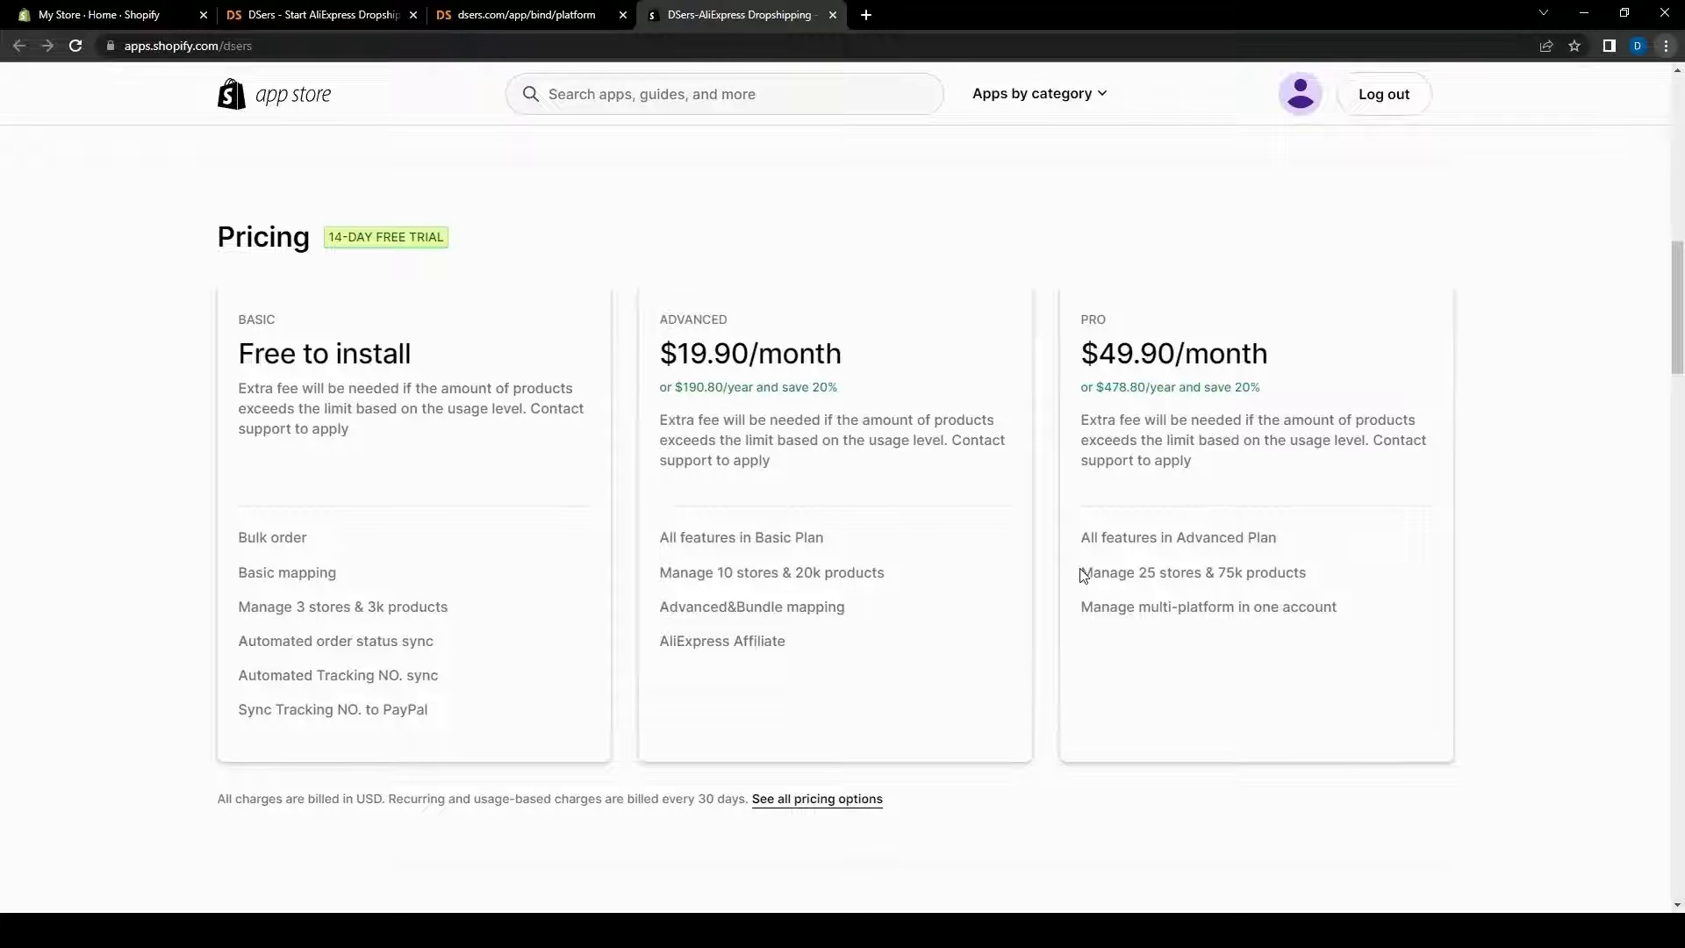
left_click_drag(1082, 576, 1349, 582)
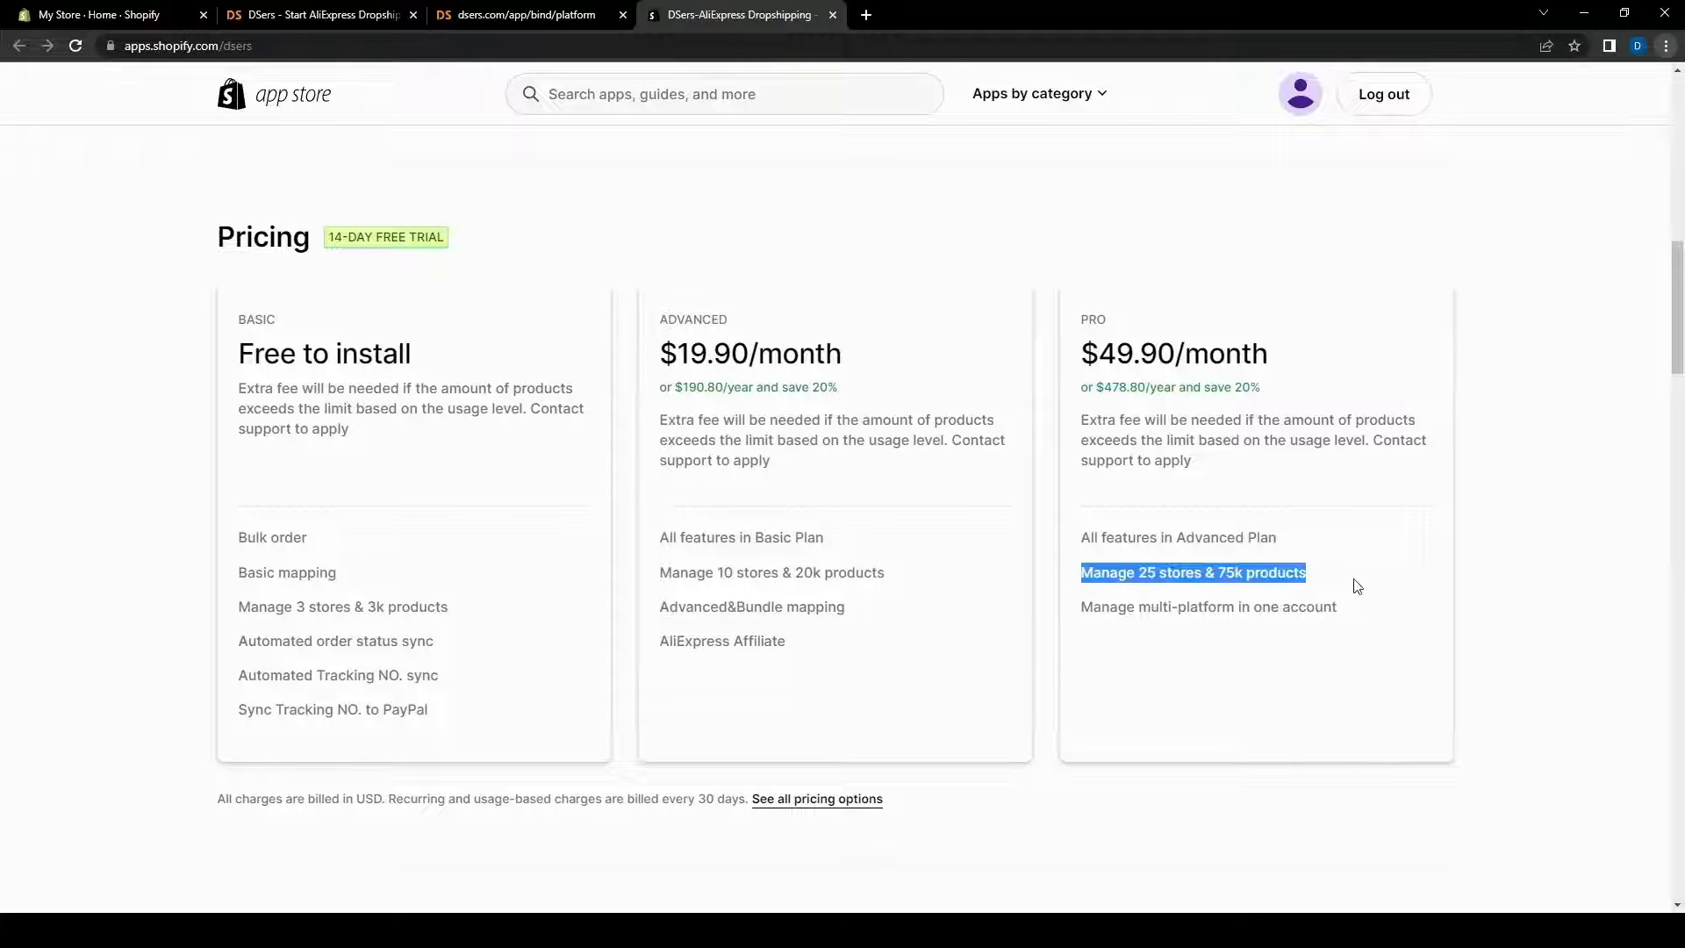
left_click(1386, 621)
left_click_drag(1080, 617, 1395, 658)
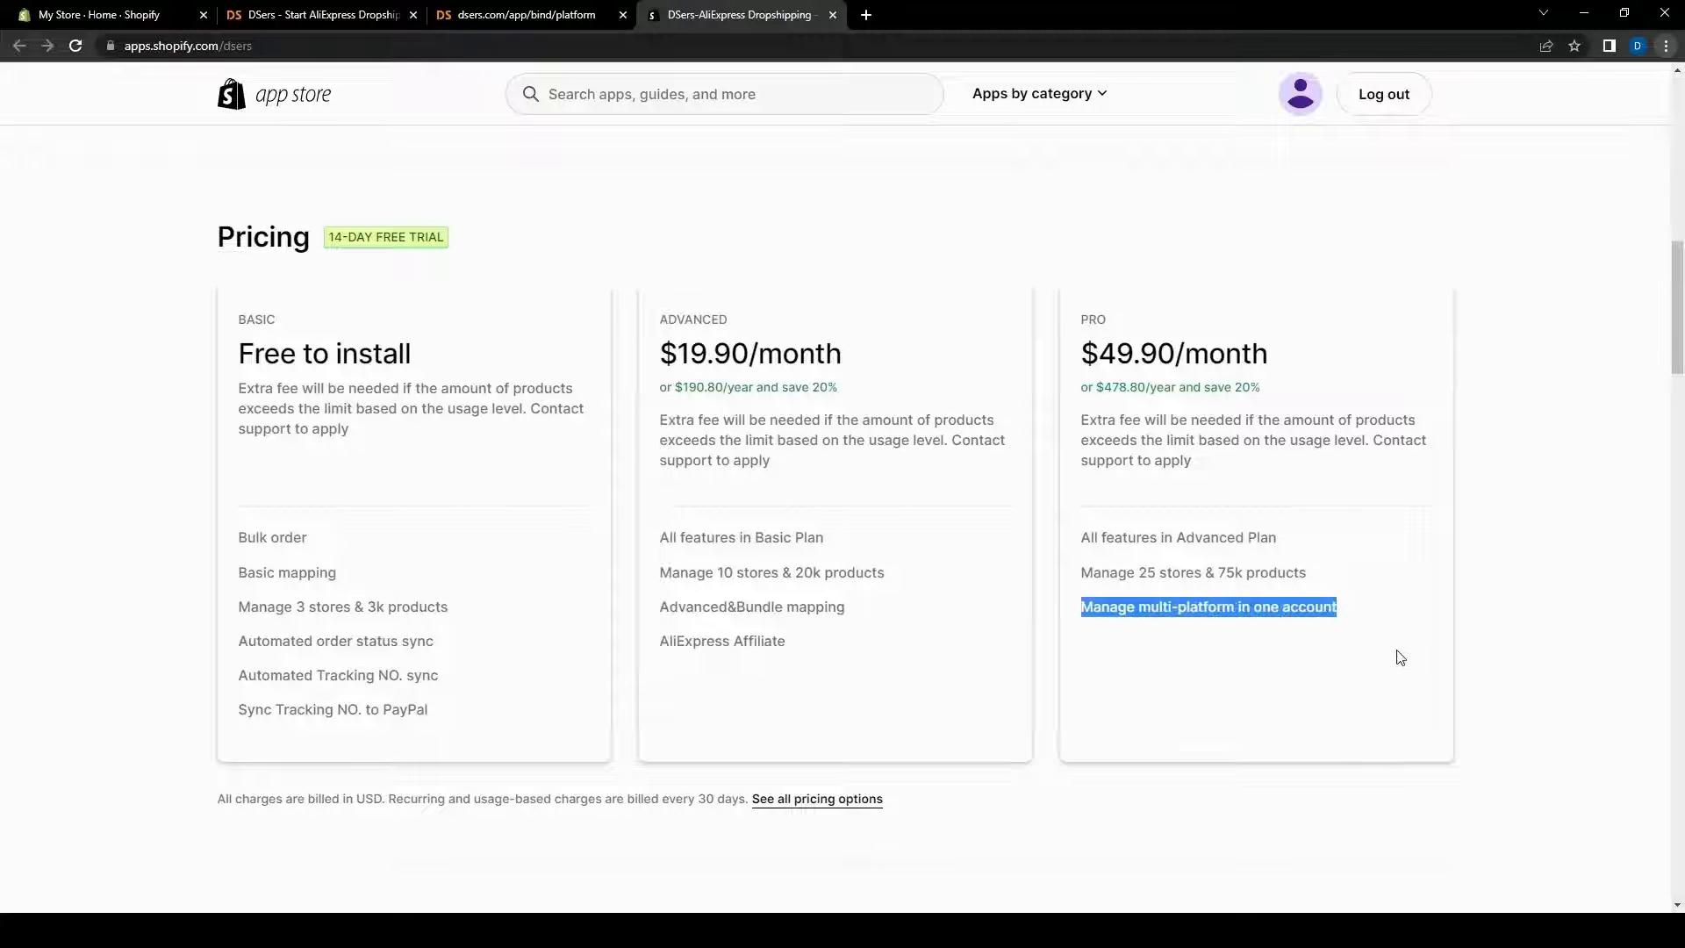
left_click(1168, 599)
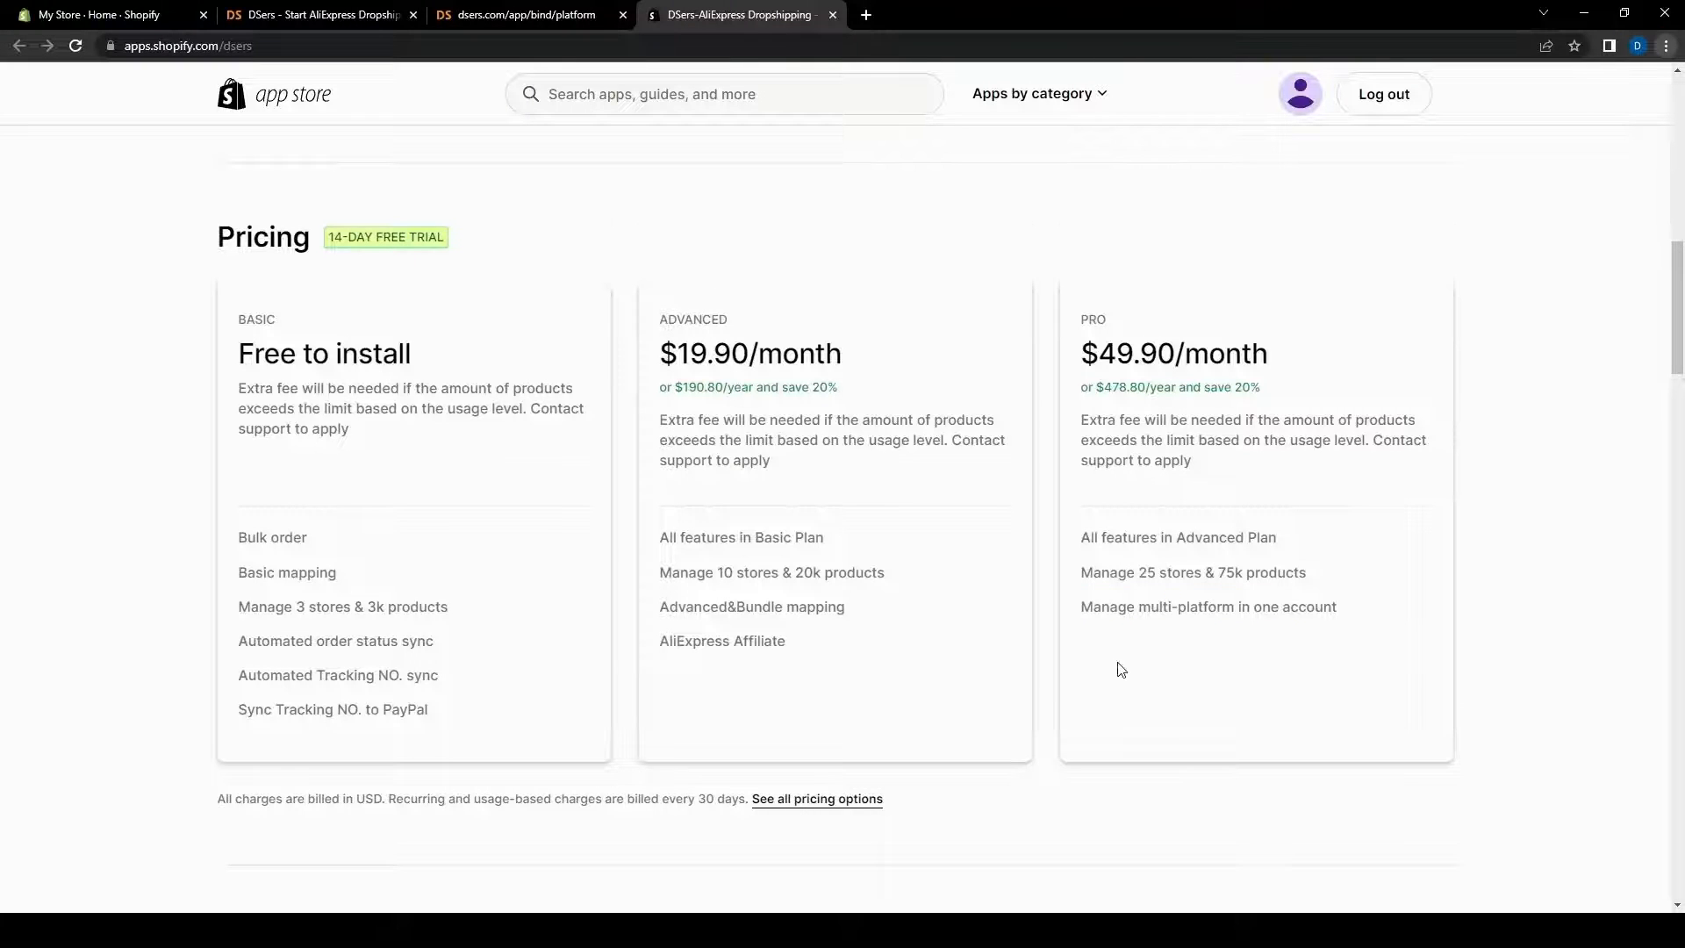
- Add the DSers-AliExpress Dropshipping app from its listing and authorize its installation on the Shopify store
scroll(369, 591, "down", 7)
scroll(171, 557, "down", 7)
scroll(225, 252, "up", 11)
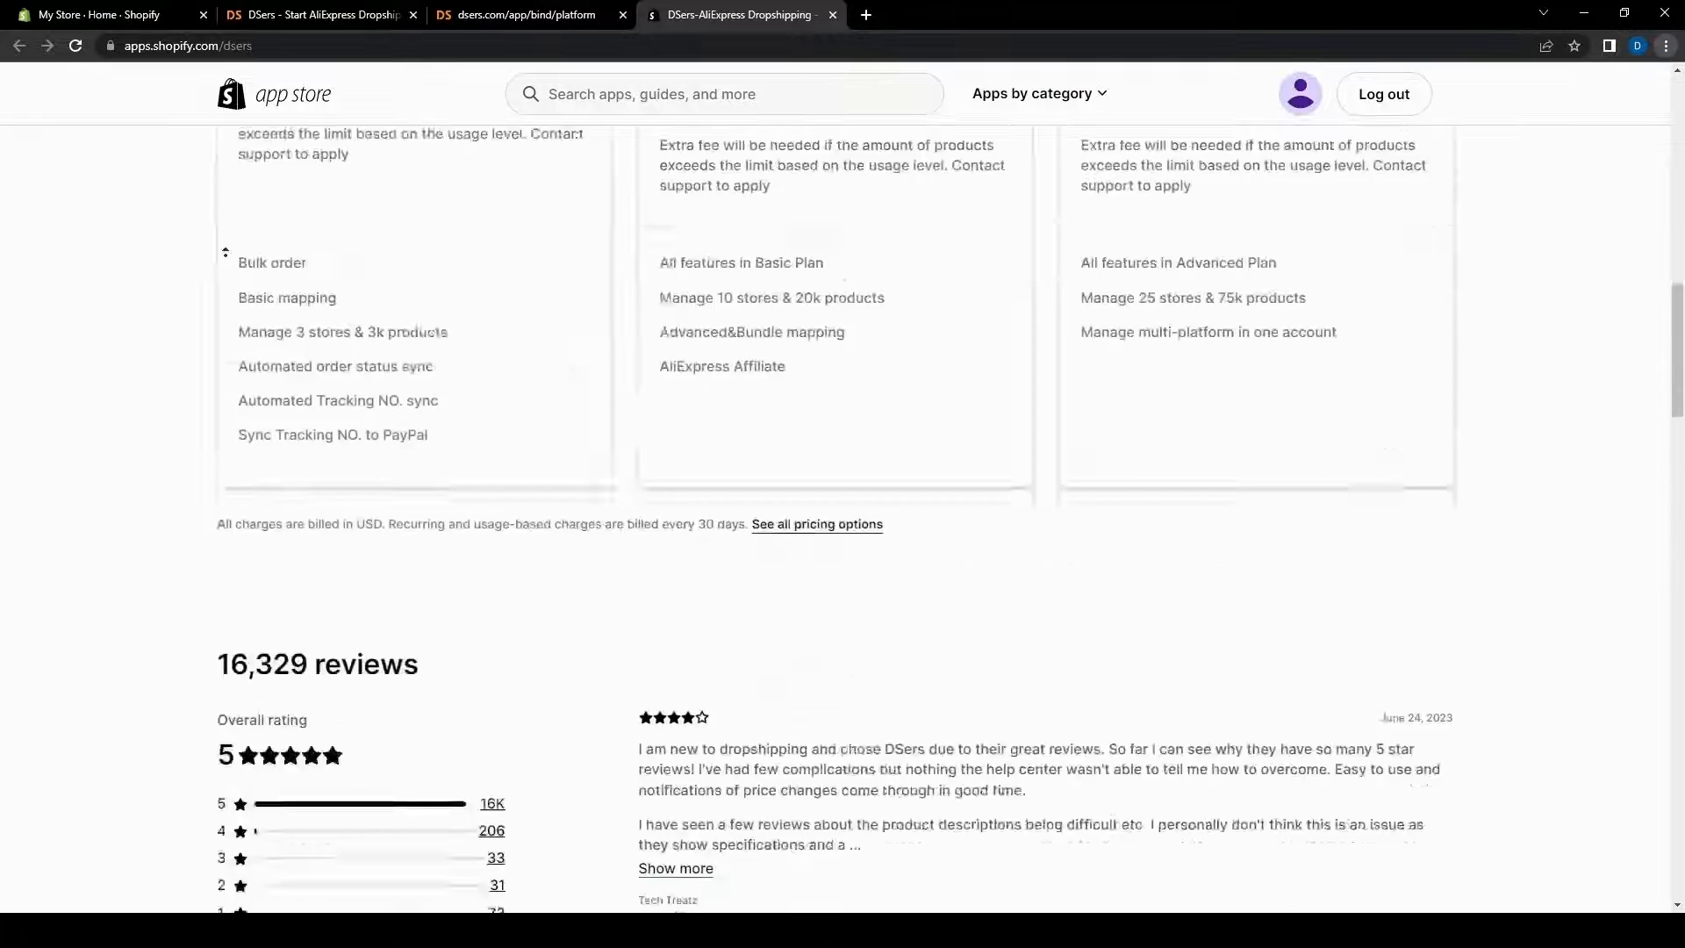
scroll(224, 251, "up", 15)
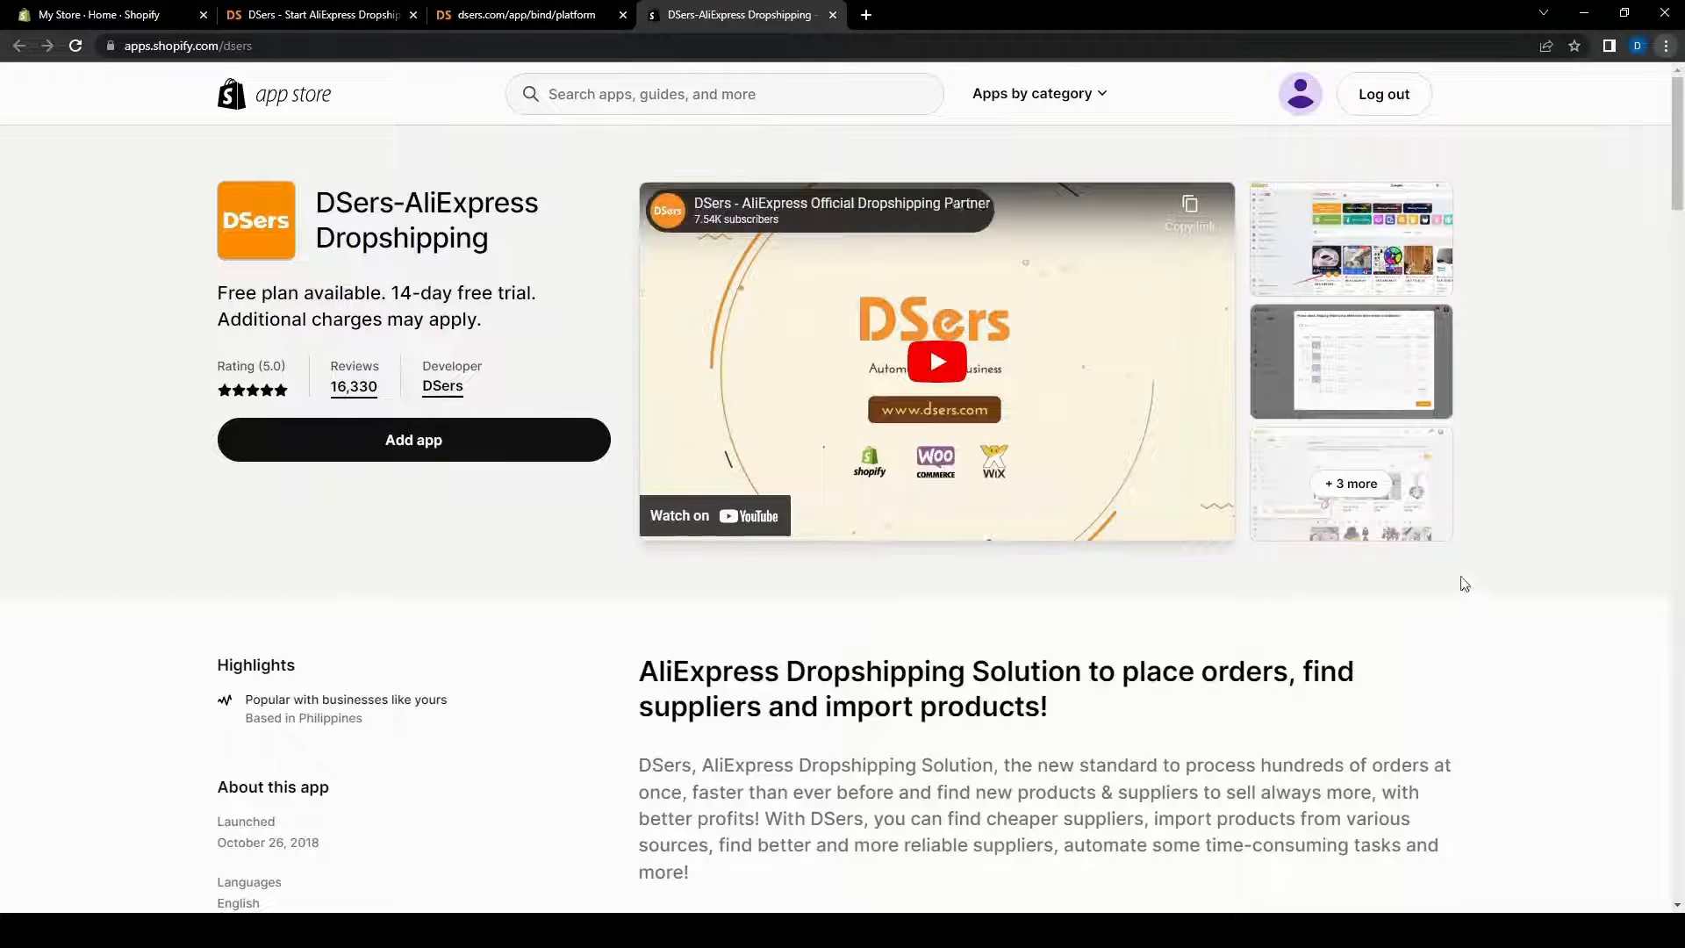
left_click(437, 457)
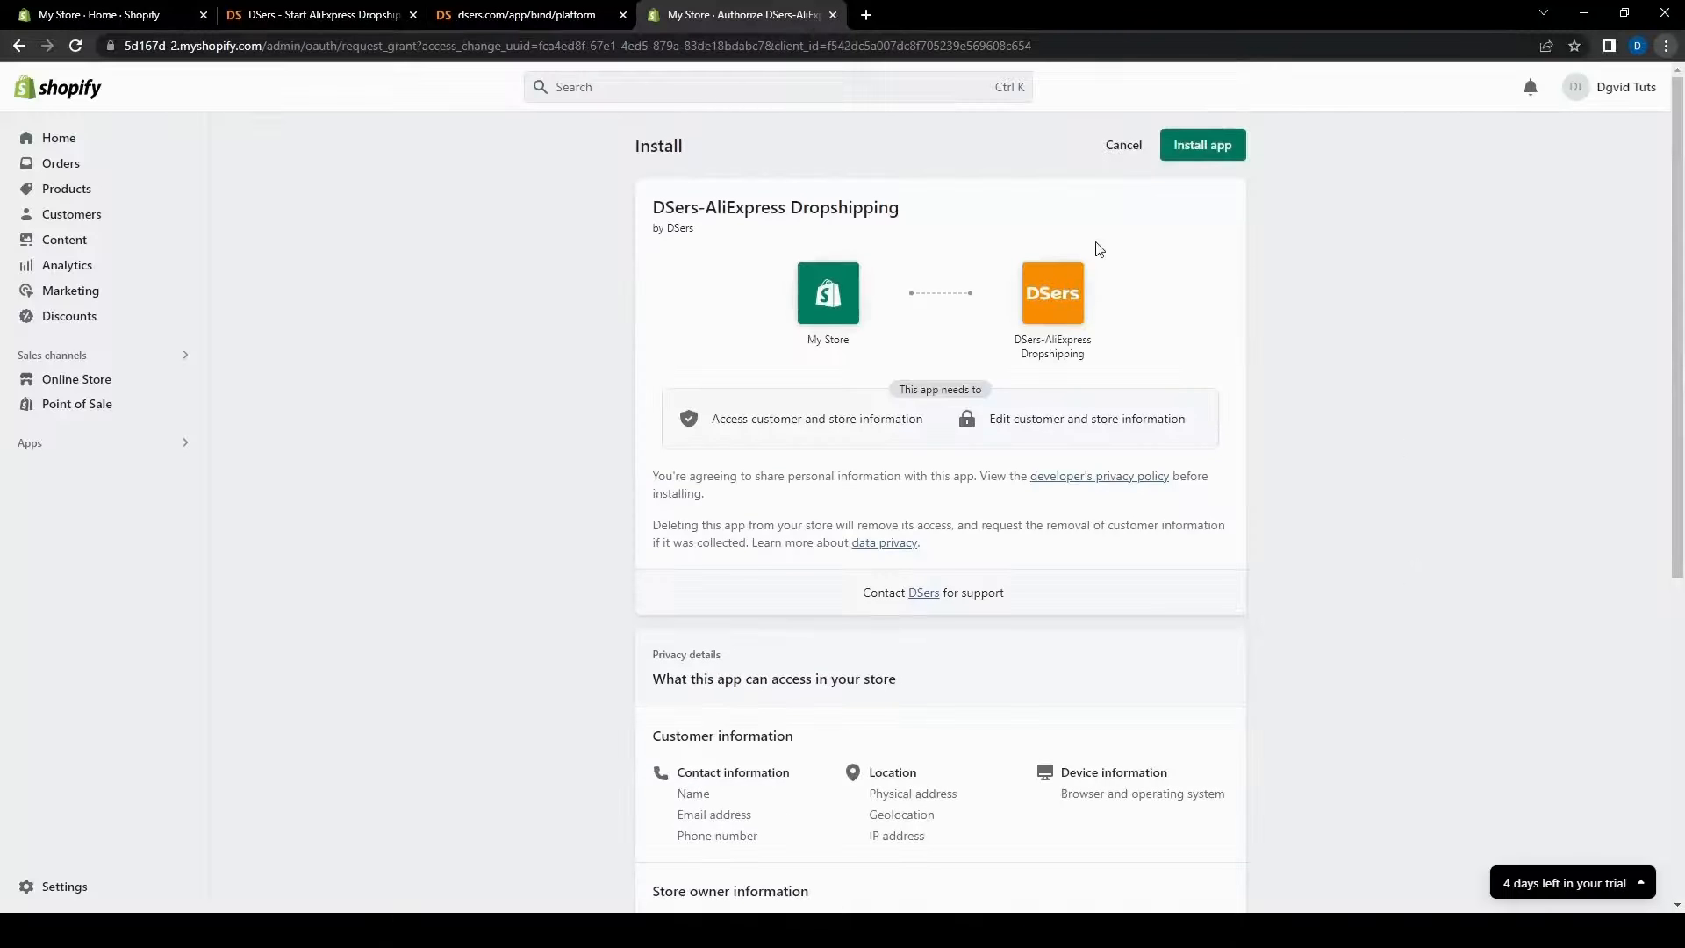
left_click(1212, 151)
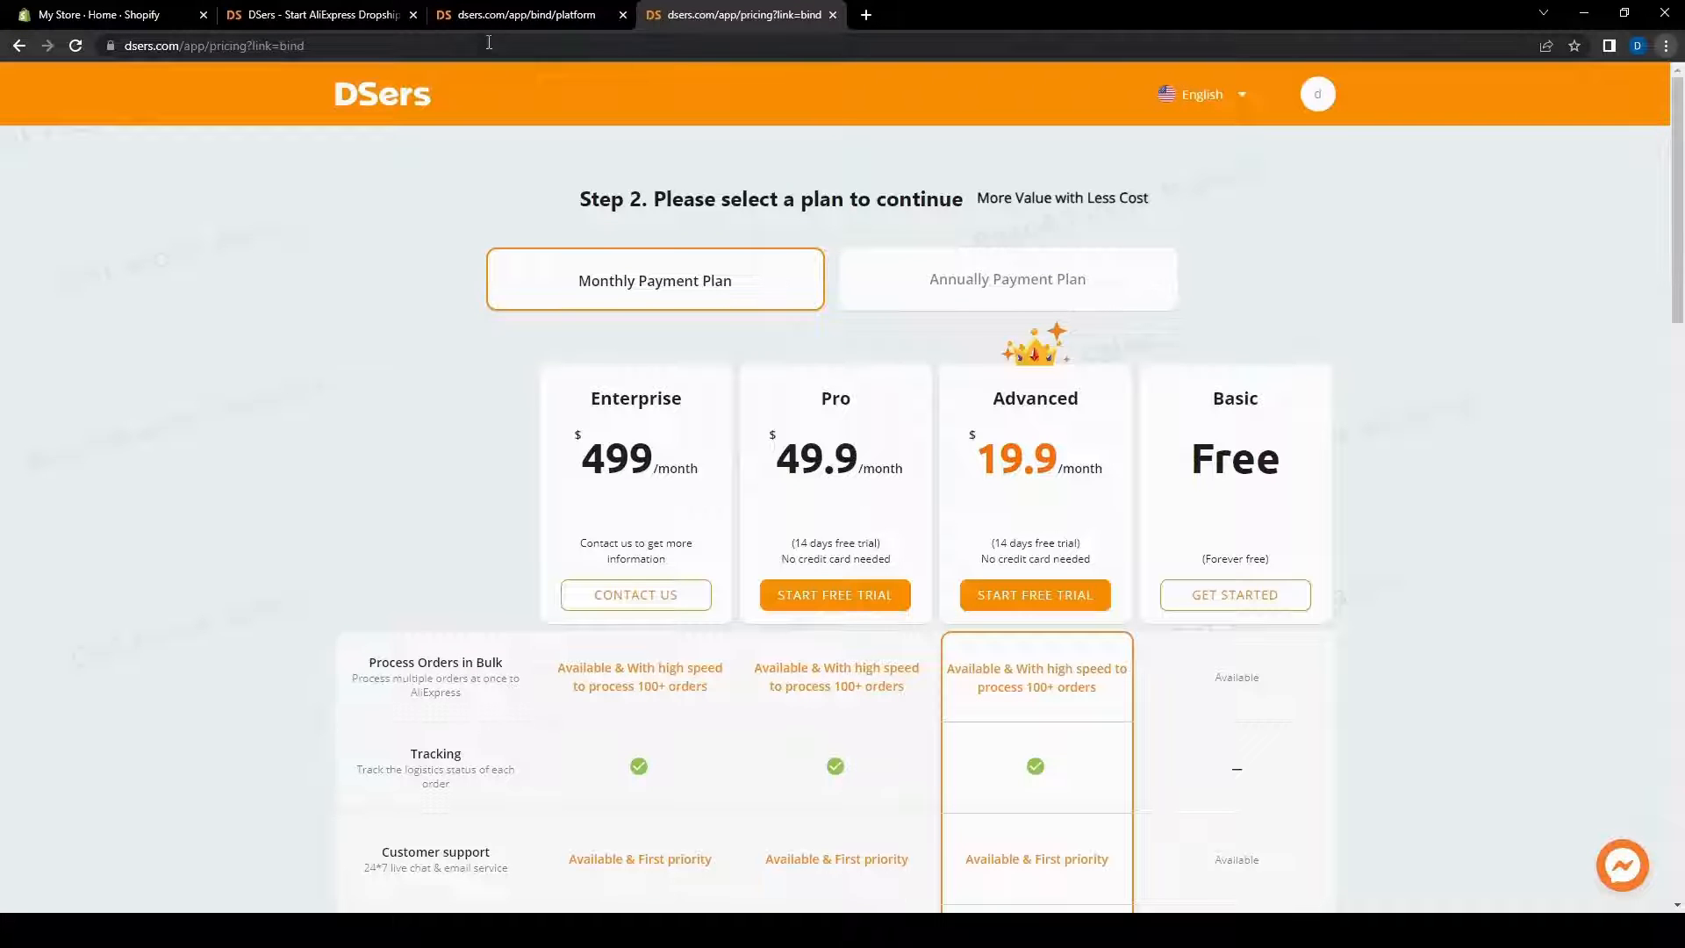
- Close the two leftover DSers tabs, keeping the Shopify admin and the DSers plan selection page open
left_click(386, 15)
left_click(412, 15)
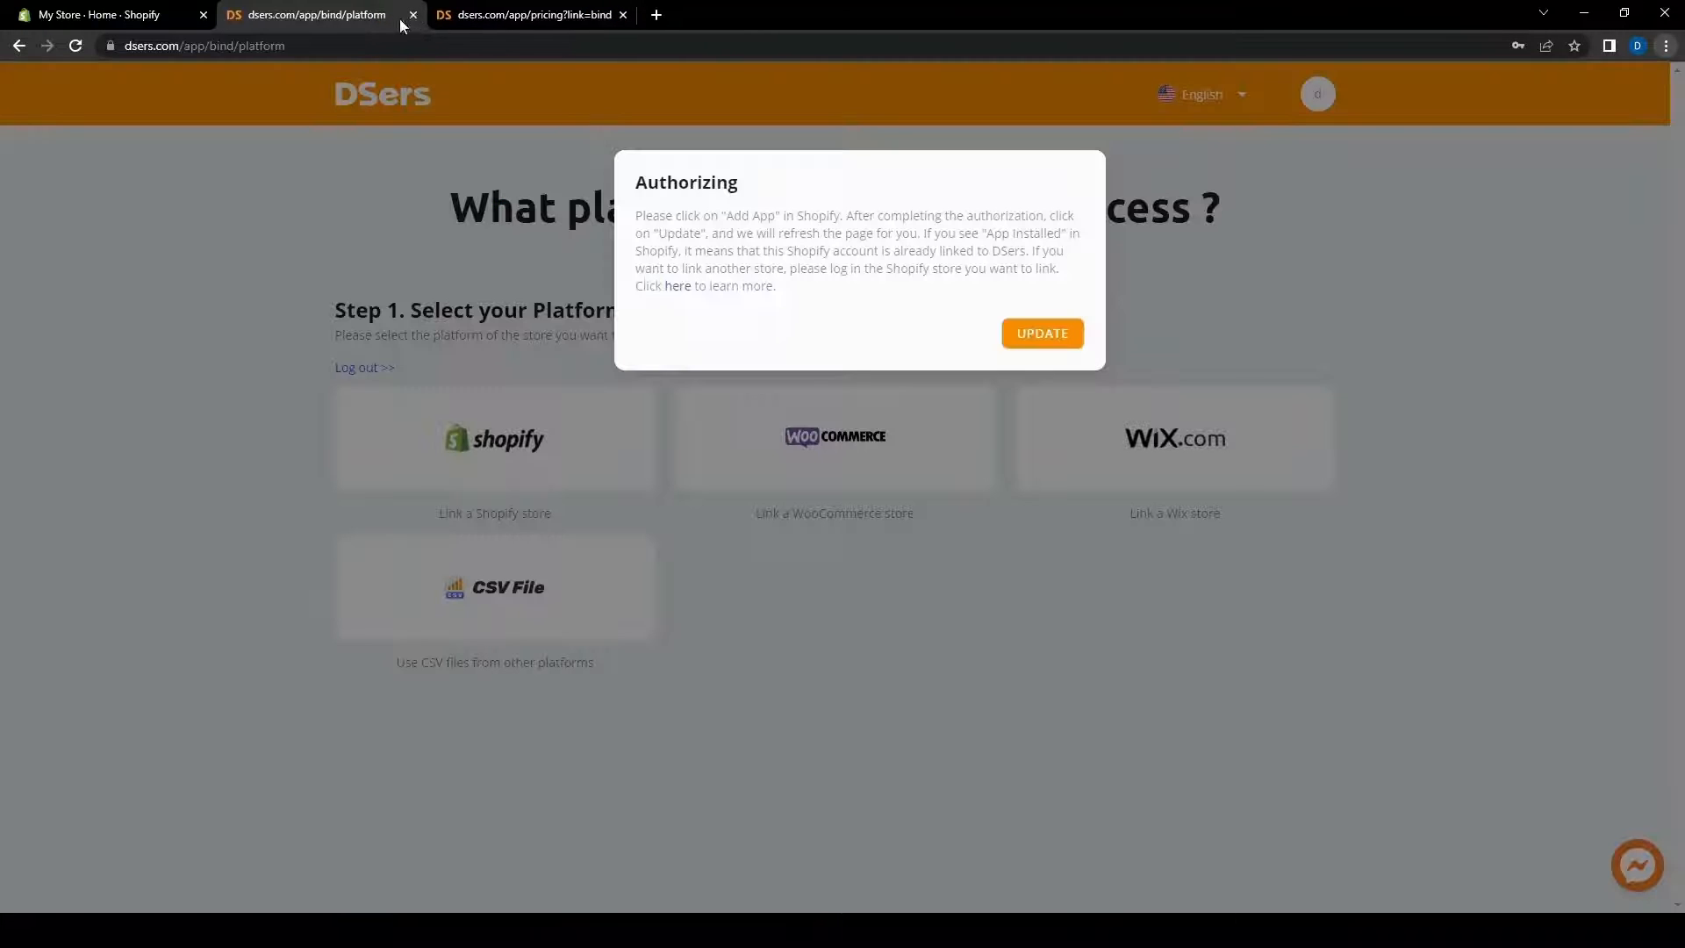
left_click(413, 15)
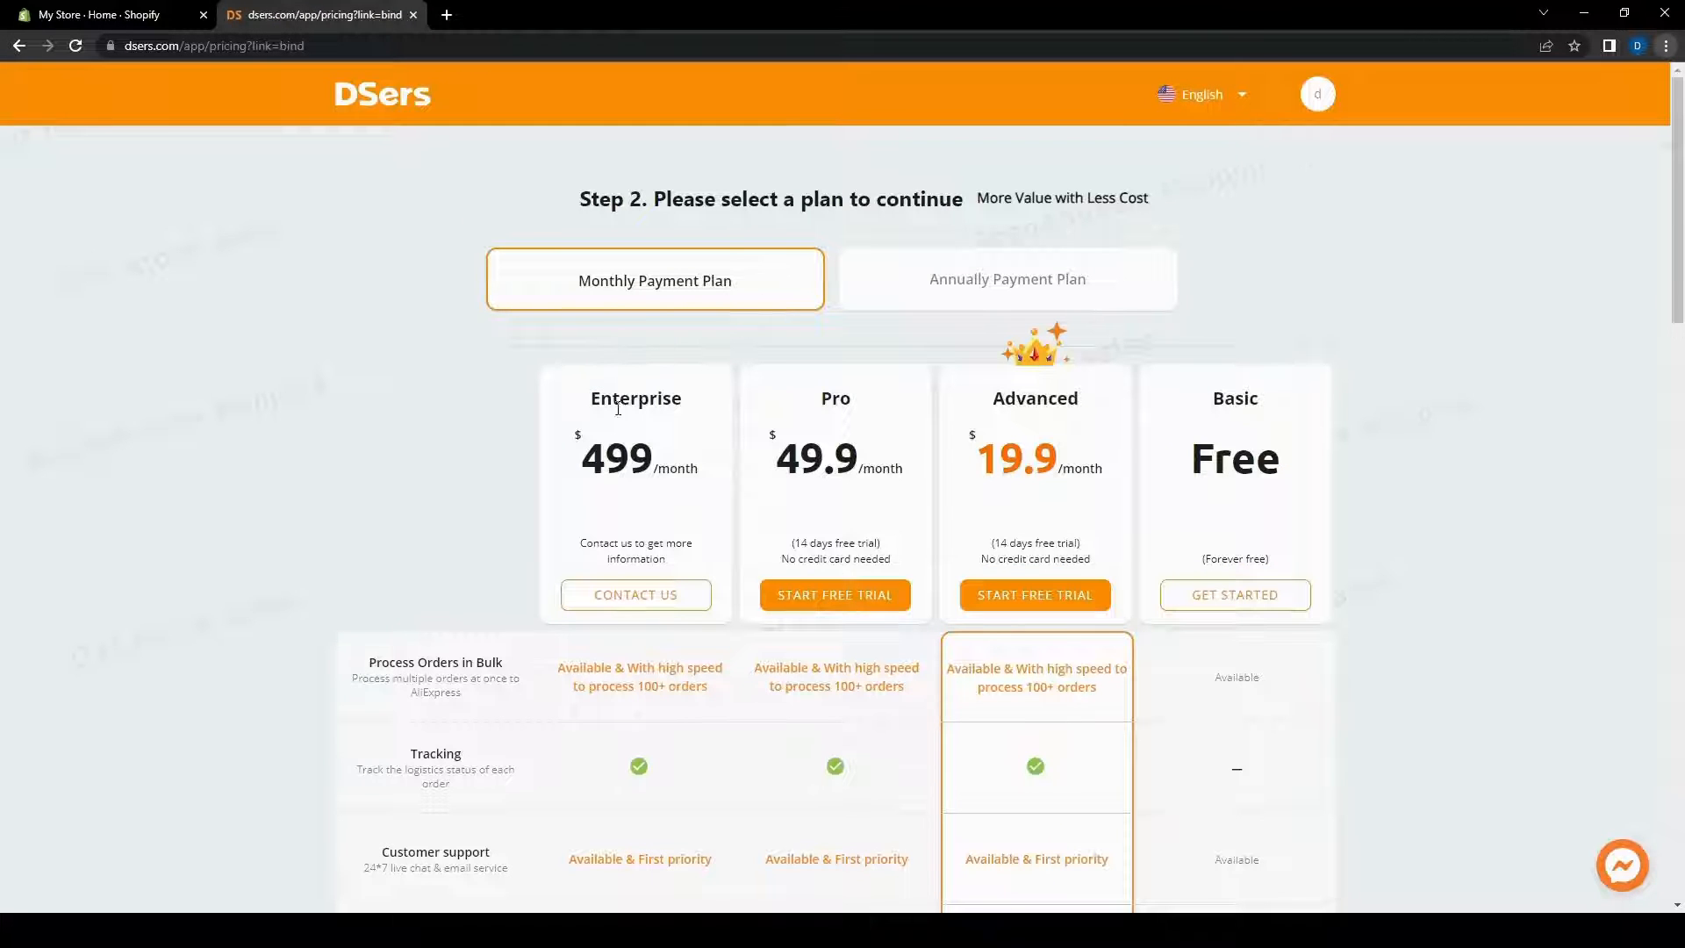
- Compare the prices and feature table of the Enterprise, Pro, Advanced and Basic plans on the DSers plan selection page
left_click_drag(577, 410, 702, 438)
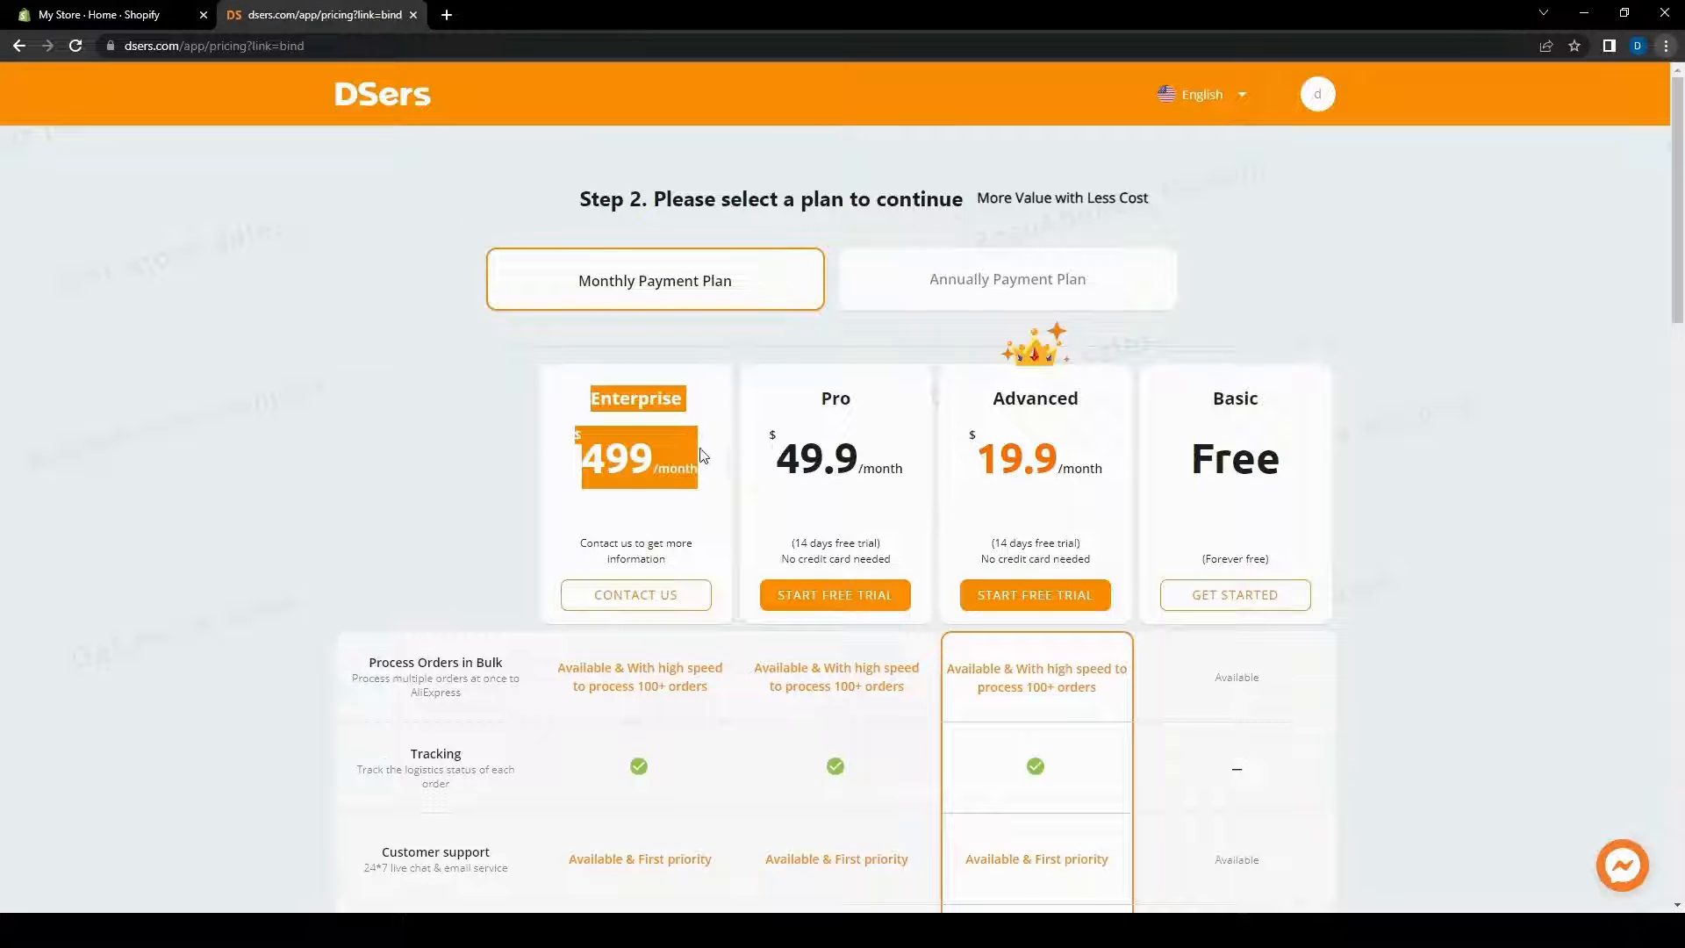
left_click(691, 430)
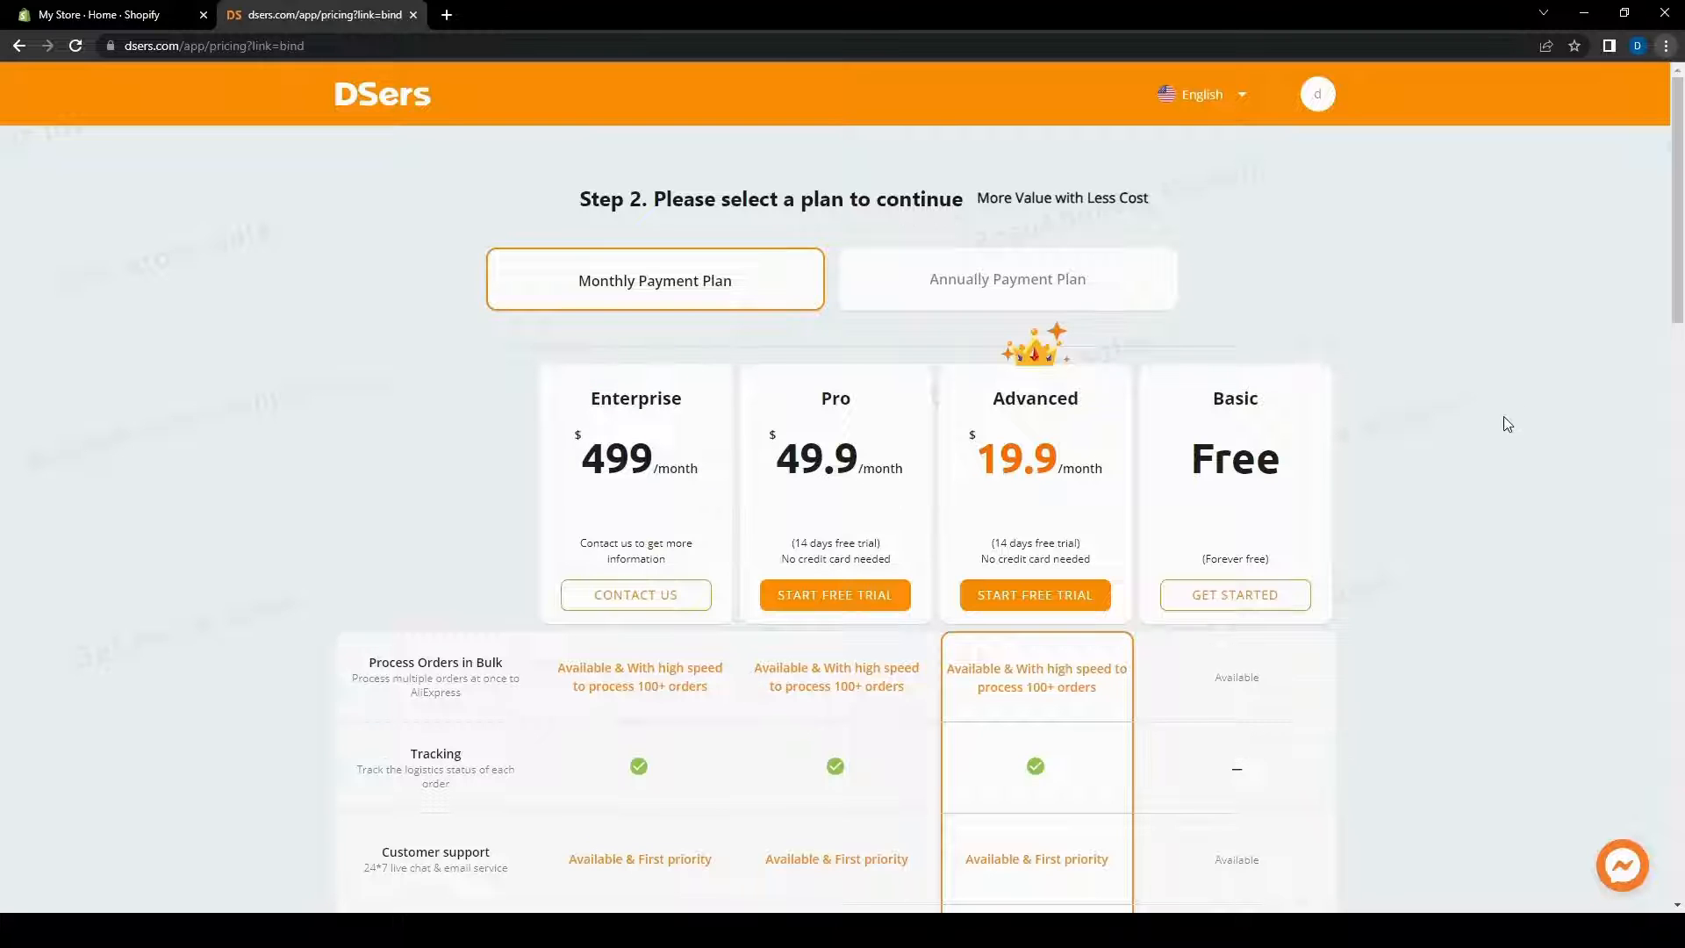
scroll(729, 702, "down", 3)
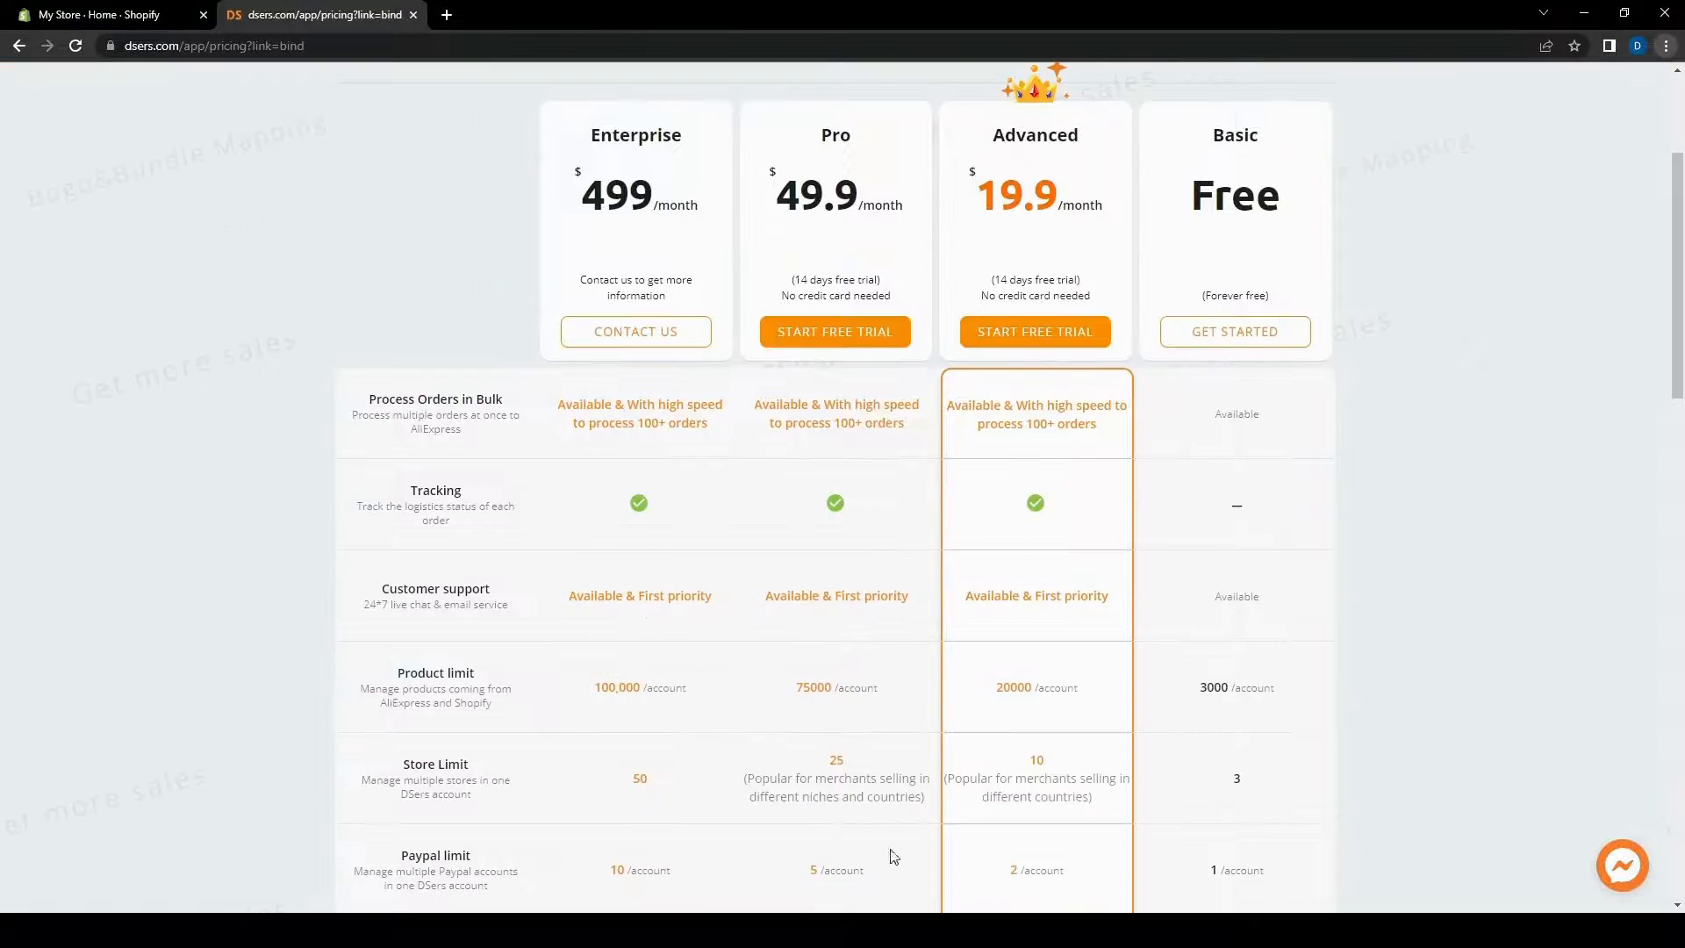
scroll(626, 579, "down", 4)
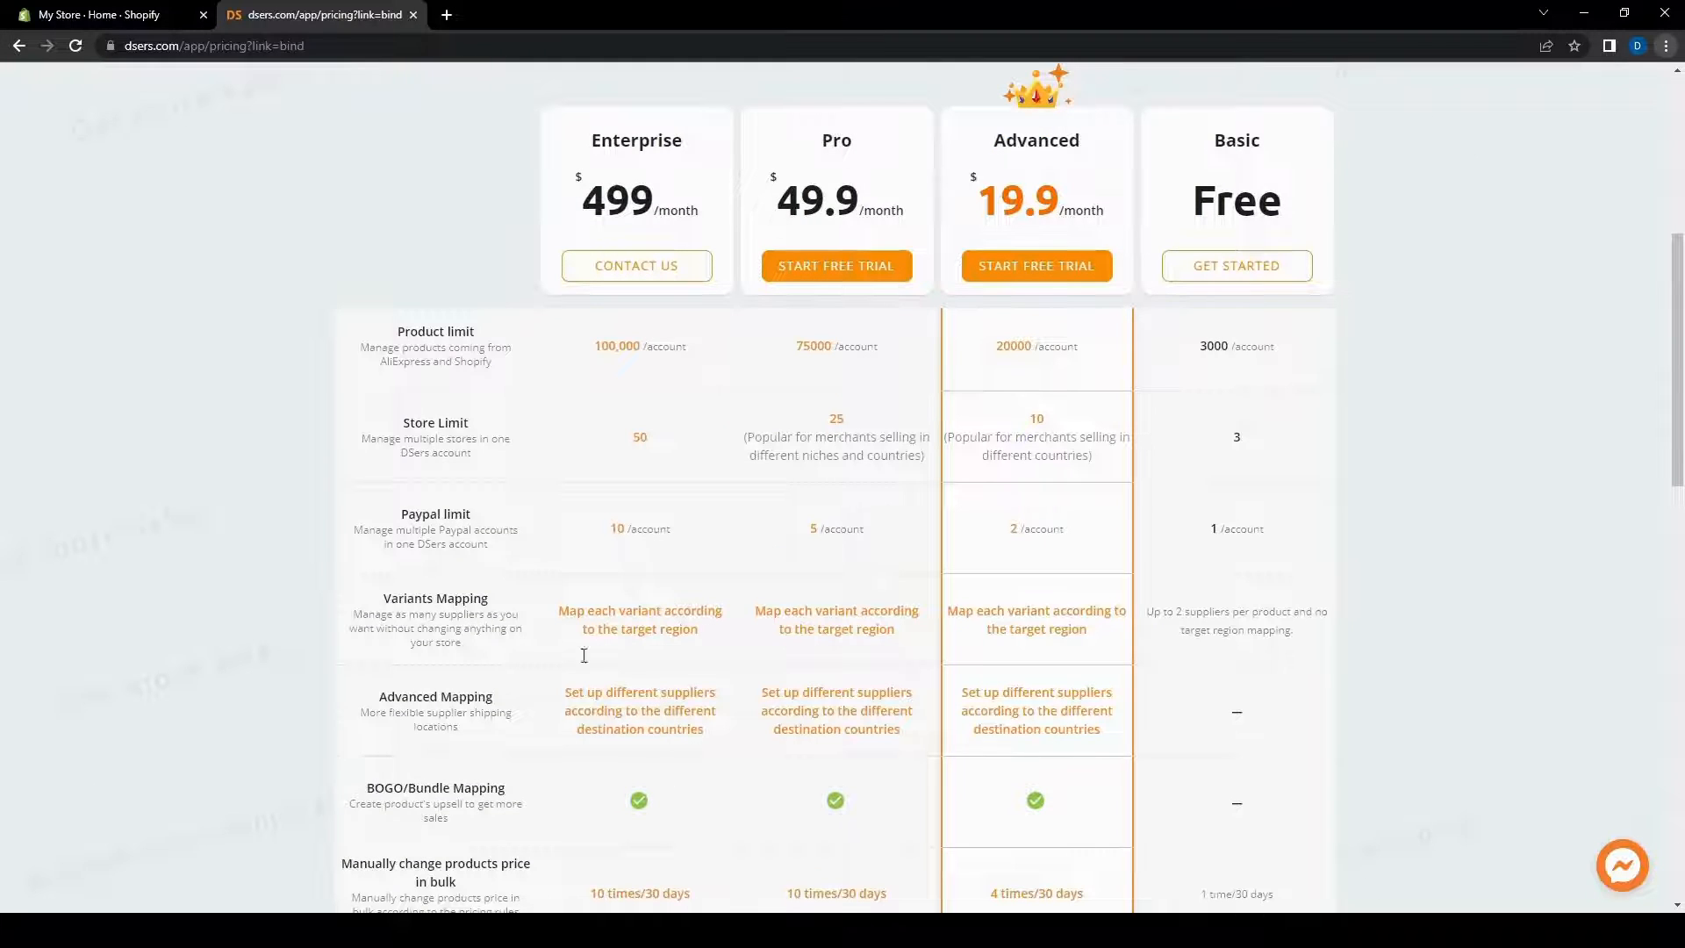
scroll(614, 702, "down", 10)
scroll(1250, 296, "up", 7)
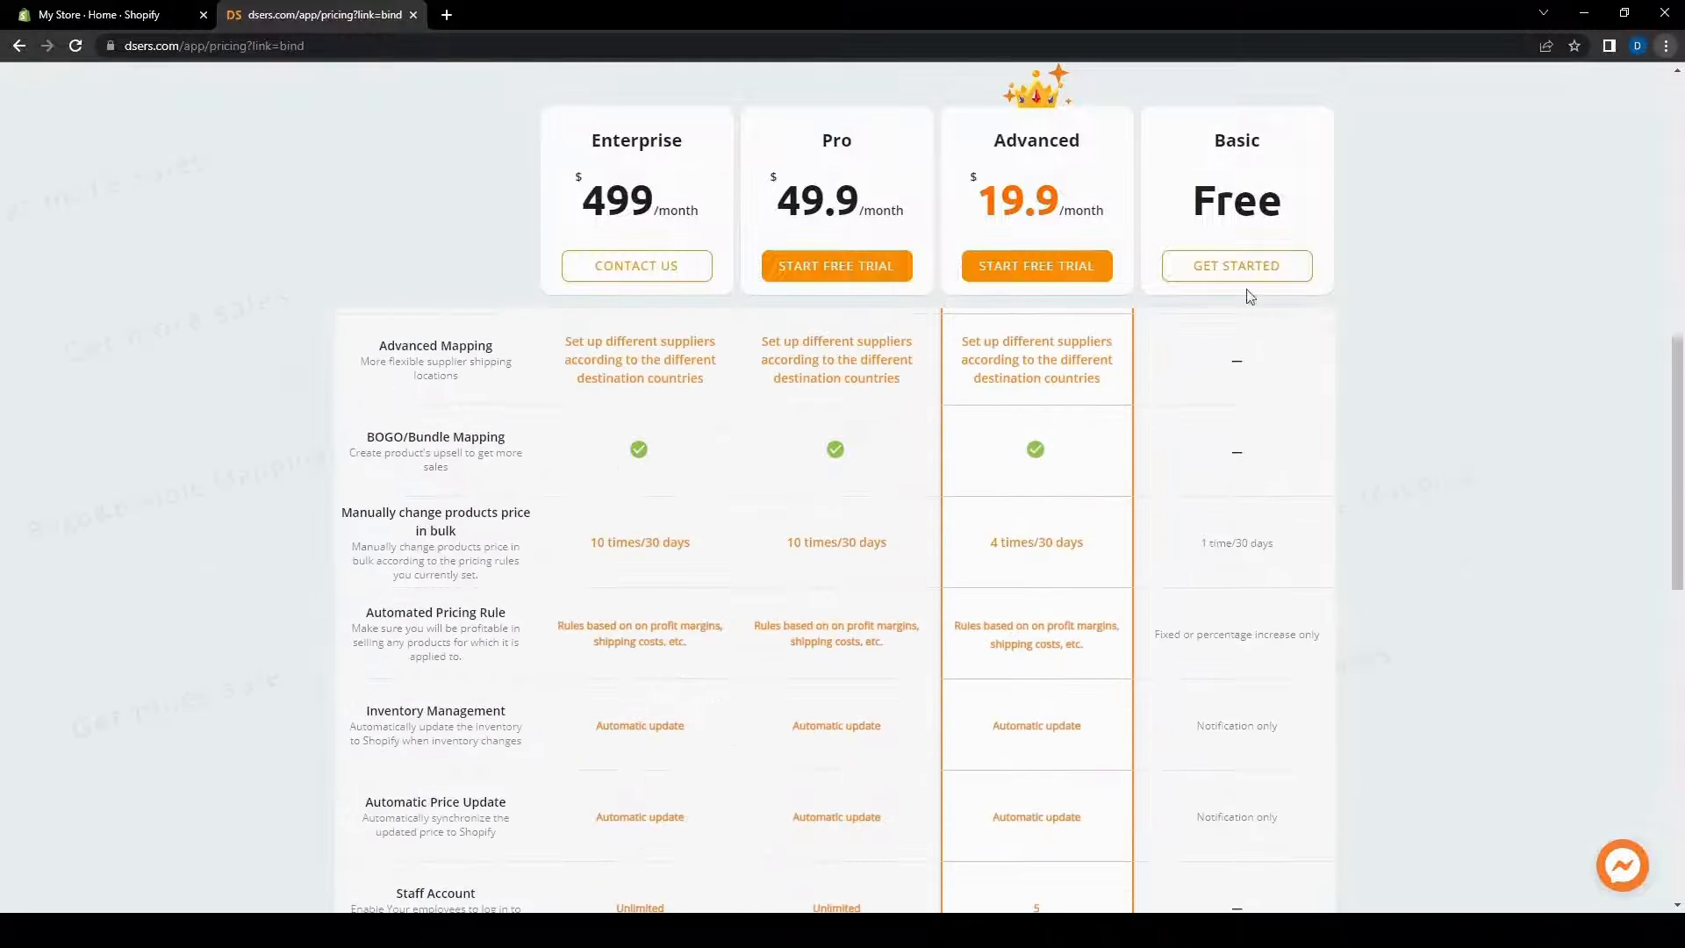
scroll(1386, 621, "down", 10)
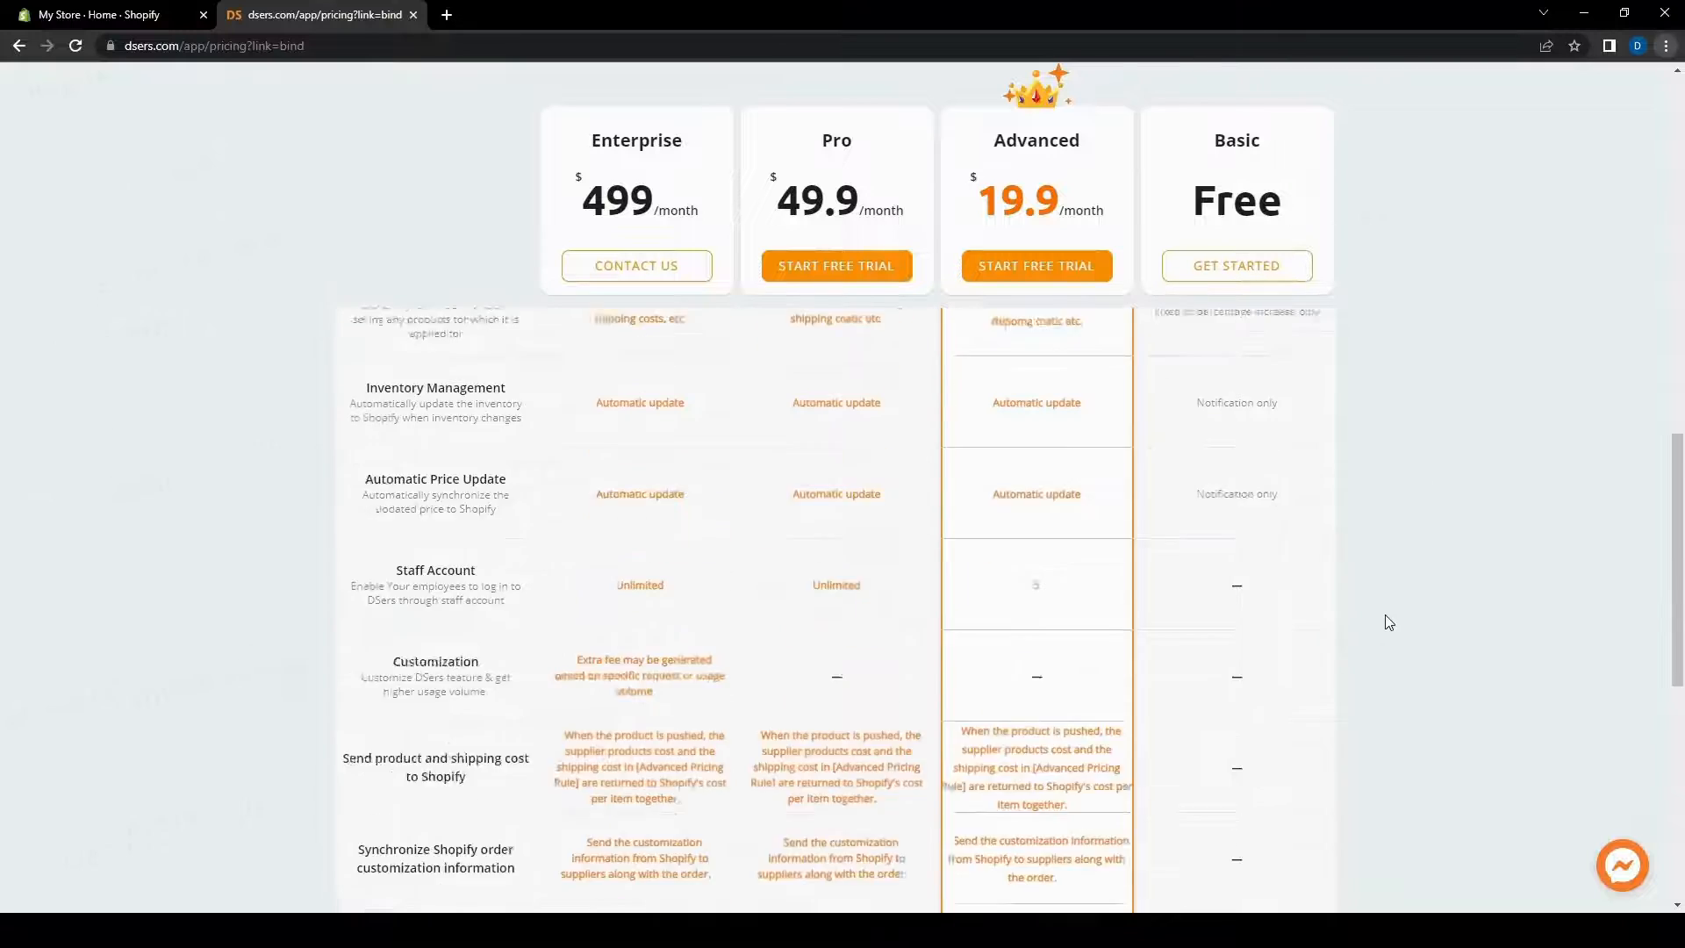
scroll(1384, 620, "up", 15)
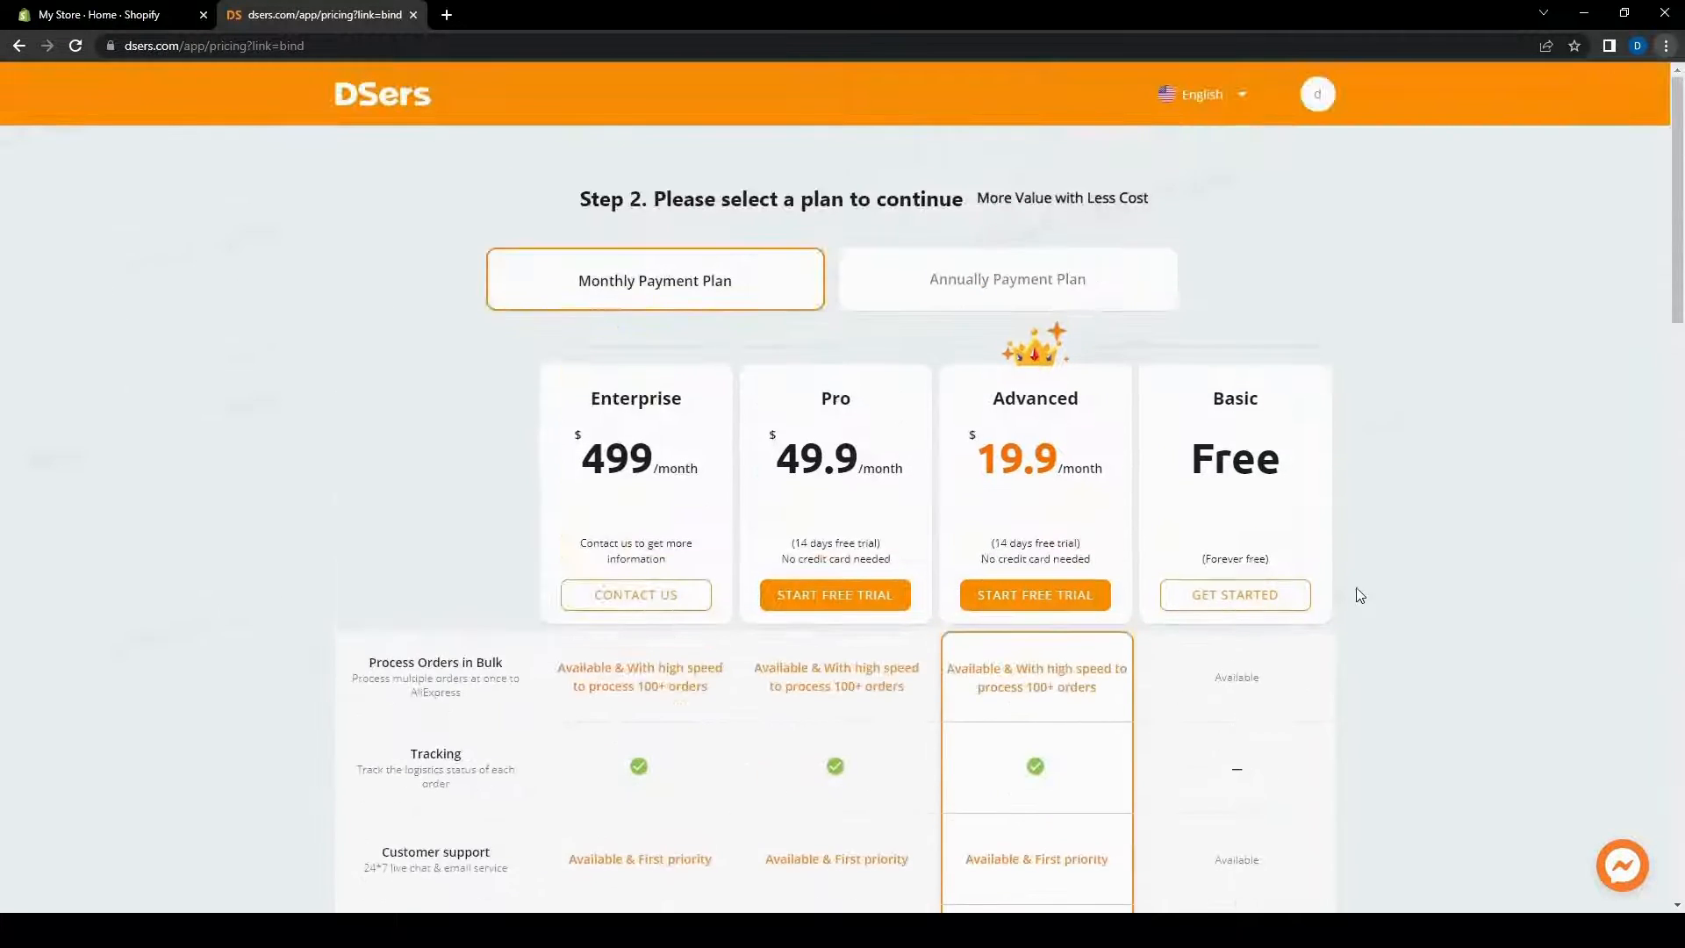
- Get started with the free Basic plan and link AliExpress as the supplier
left_click(1258, 601)
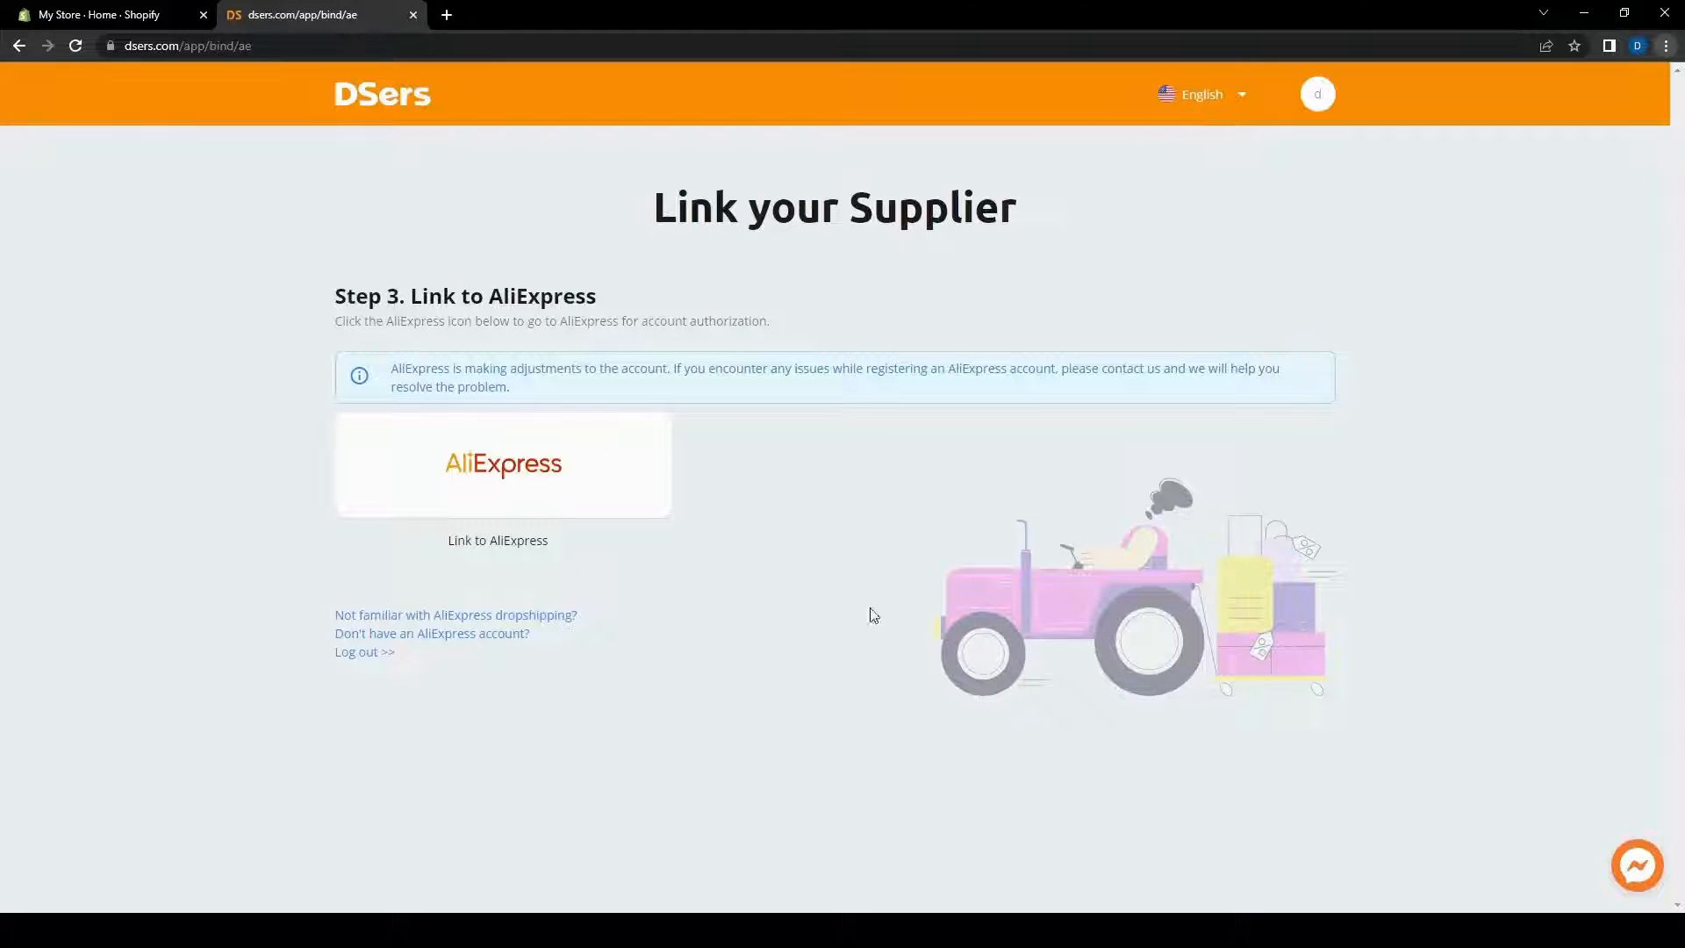
left_click(471, 465)
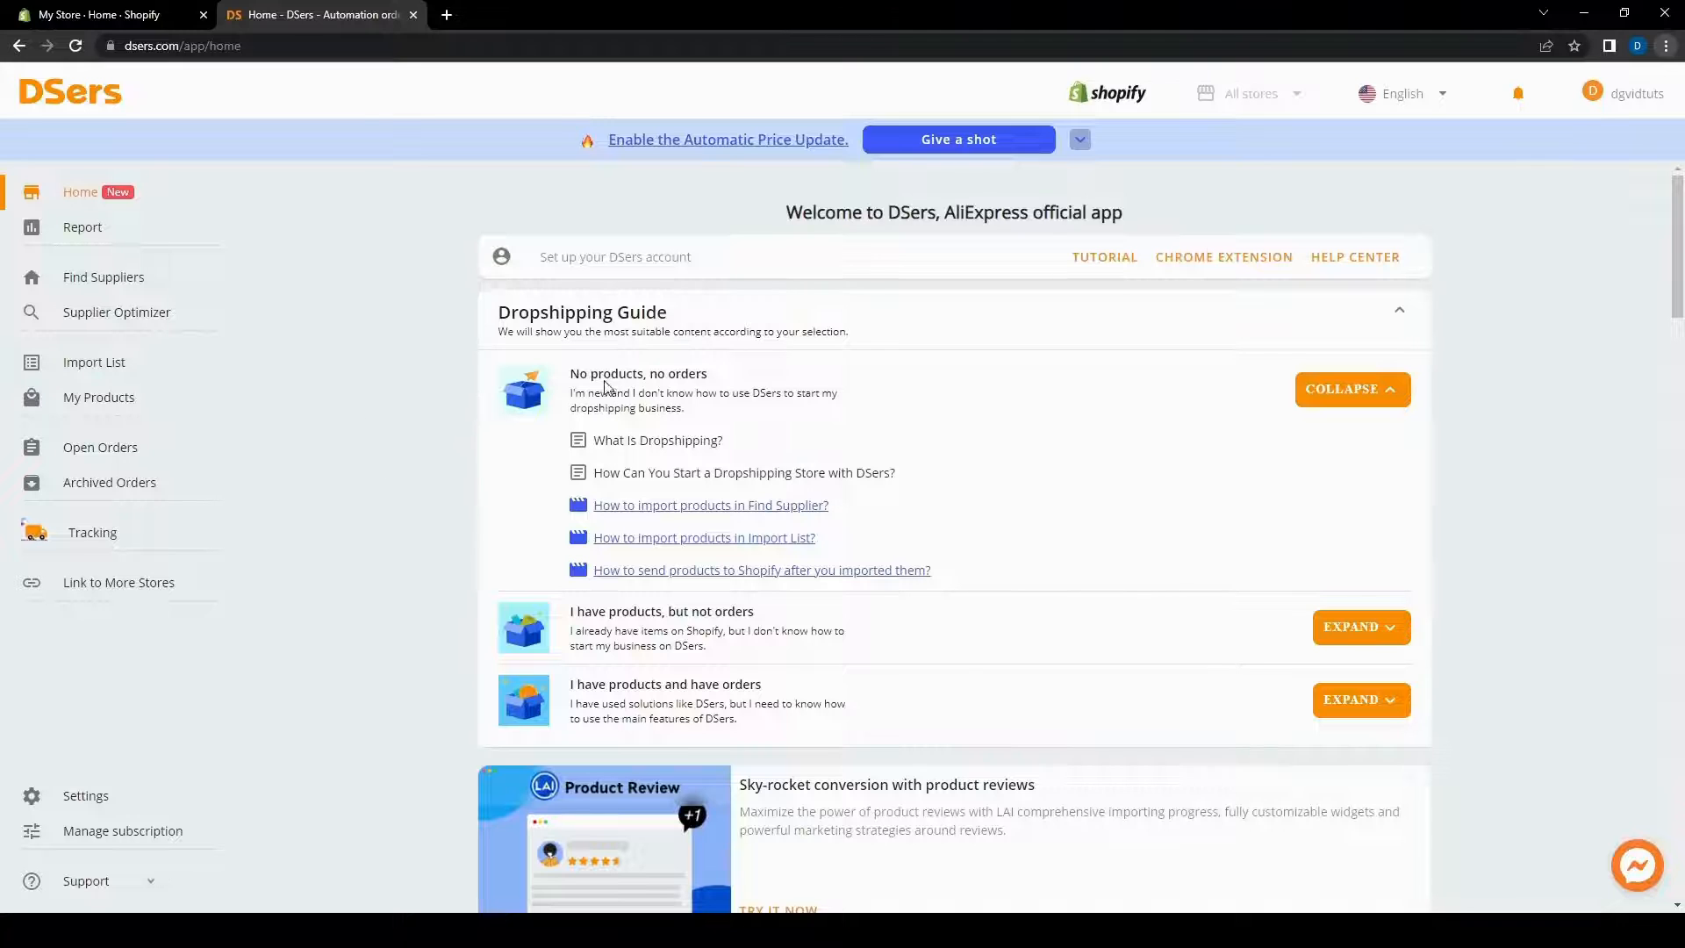
- Review the "No products, no orders" section of the Dropshipping Guide and collapse it
left_click_drag(568, 376, 760, 377)
left_click(286, 409)
left_click(1374, 406)
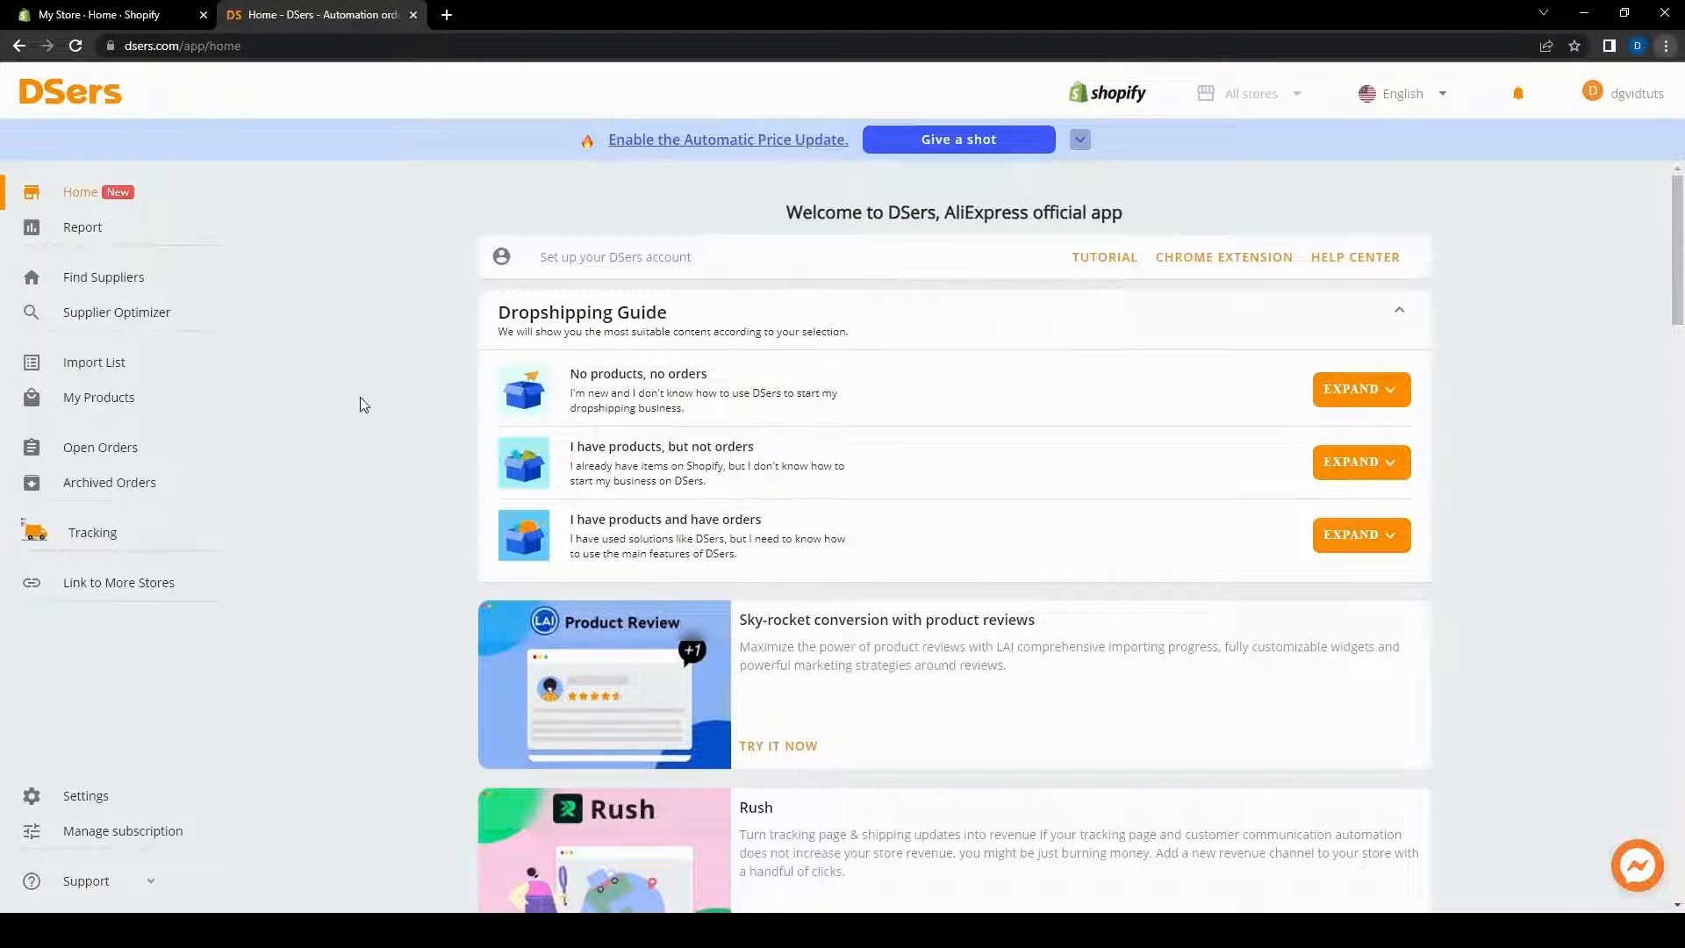
- Browse the products in Find Suppliers and open the AliExpress listing of the 25W 3 in 1 Magnet wireless charger
left_click(106, 287)
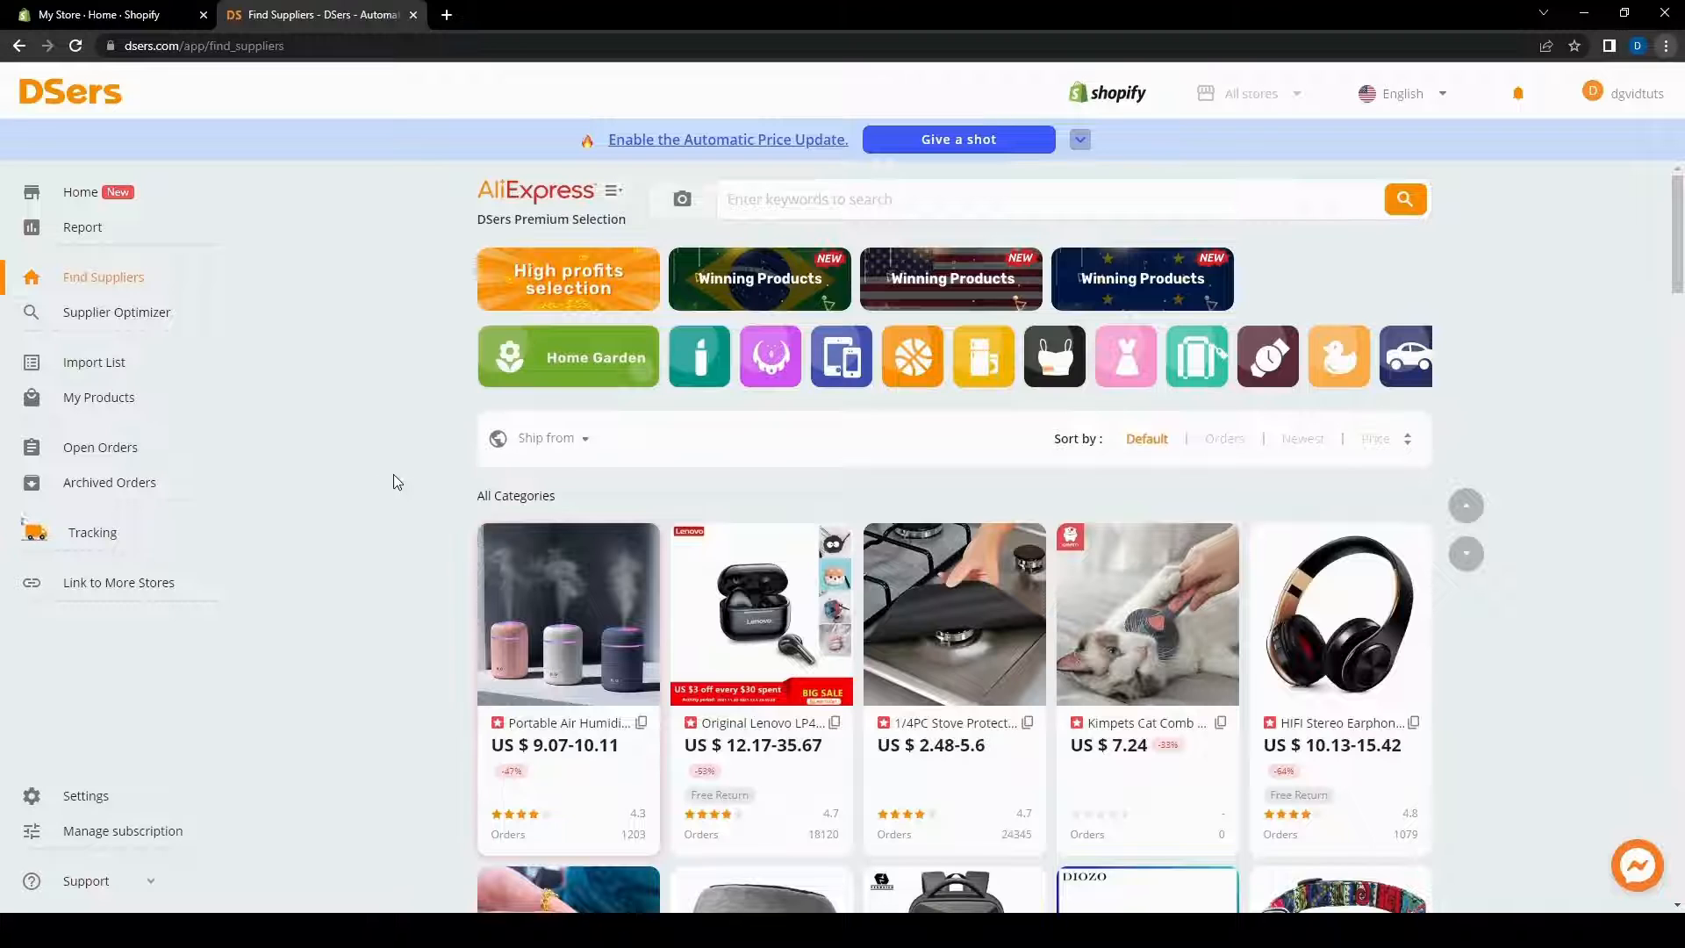
scroll(402, 474, "down", 2)
scroll(403, 475, "up", 1)
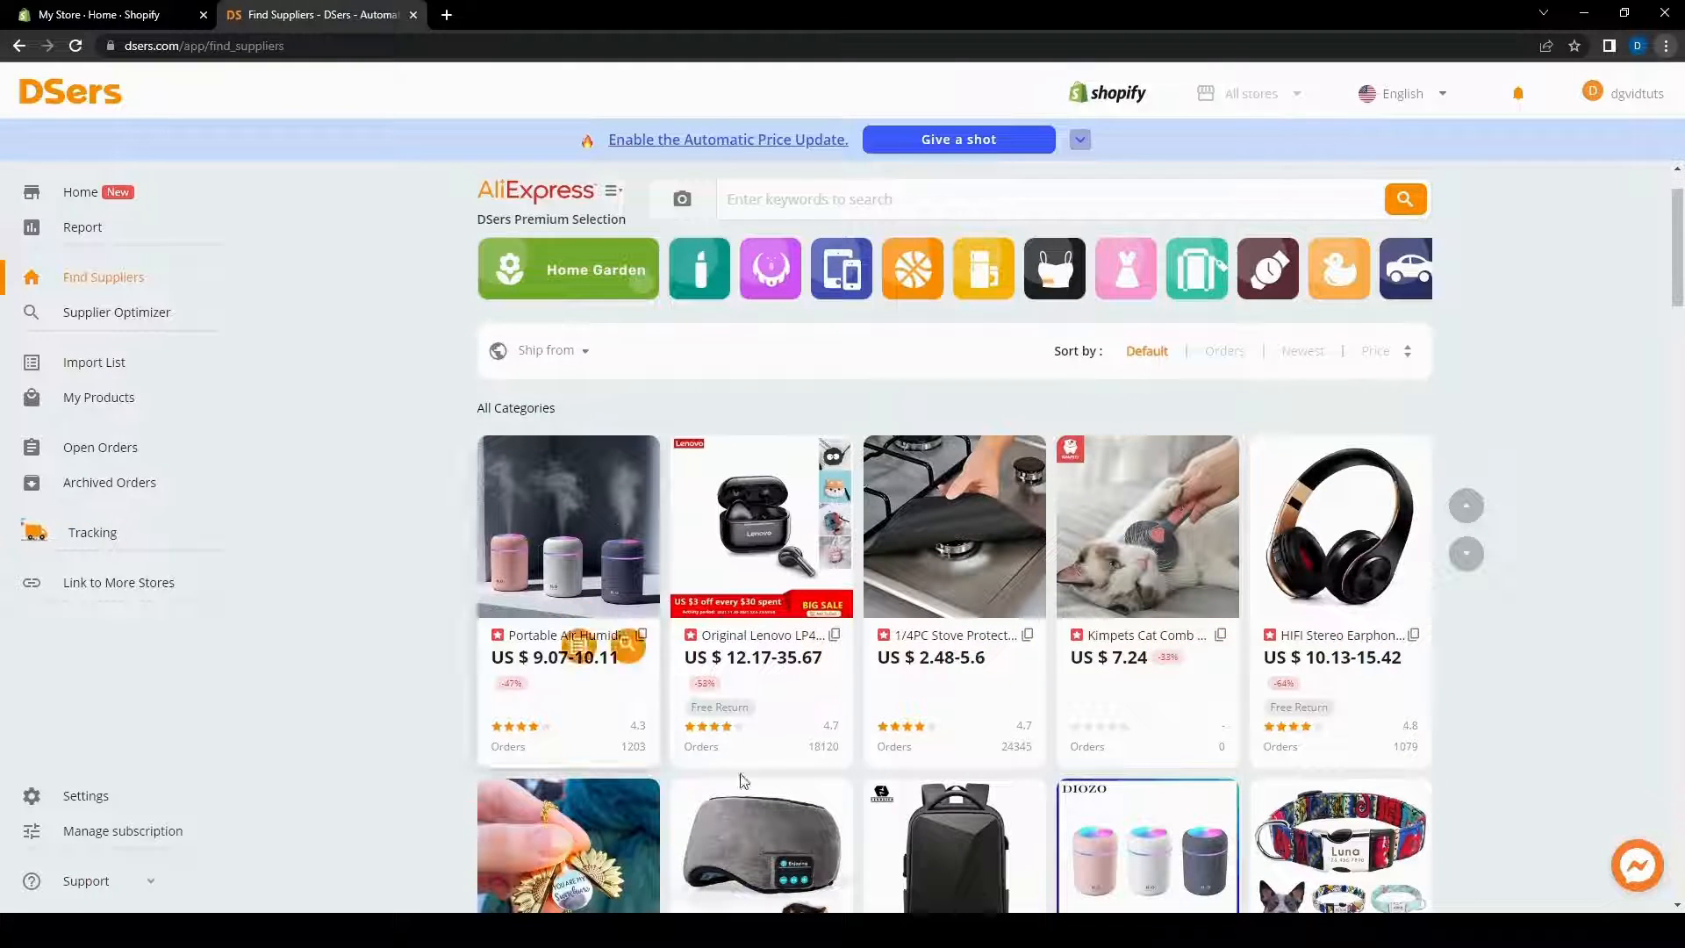
scroll(487, 580, "down", 2)
scroll(445, 570, "down", 5)
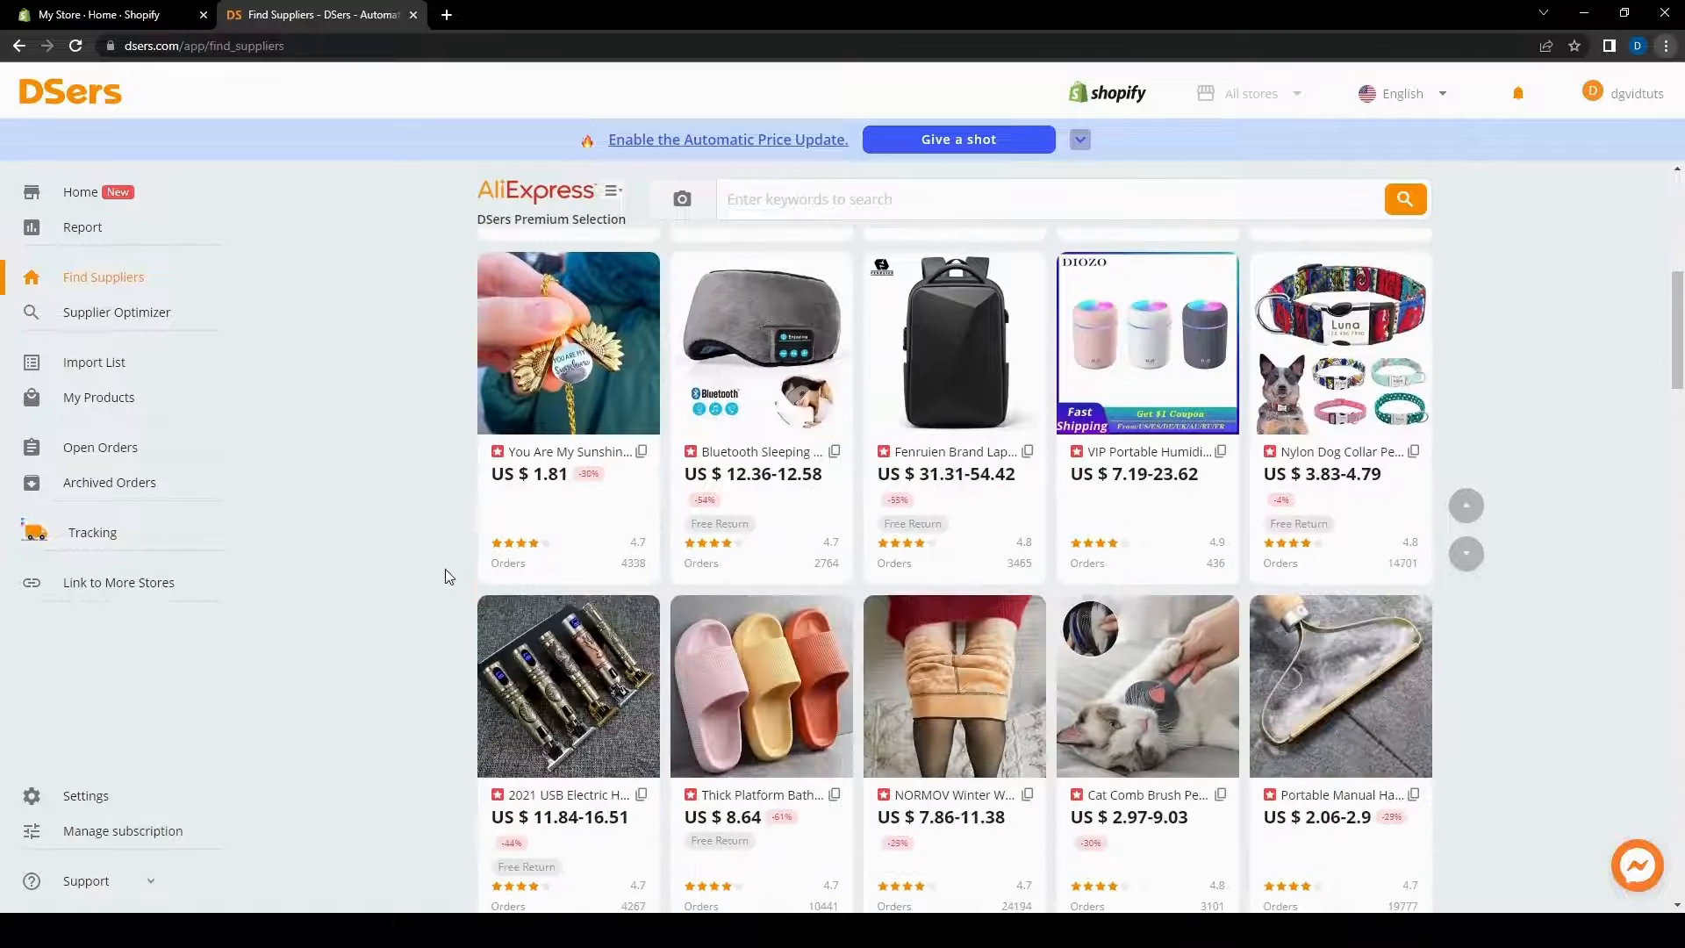
scroll(432, 579, "down", 10)
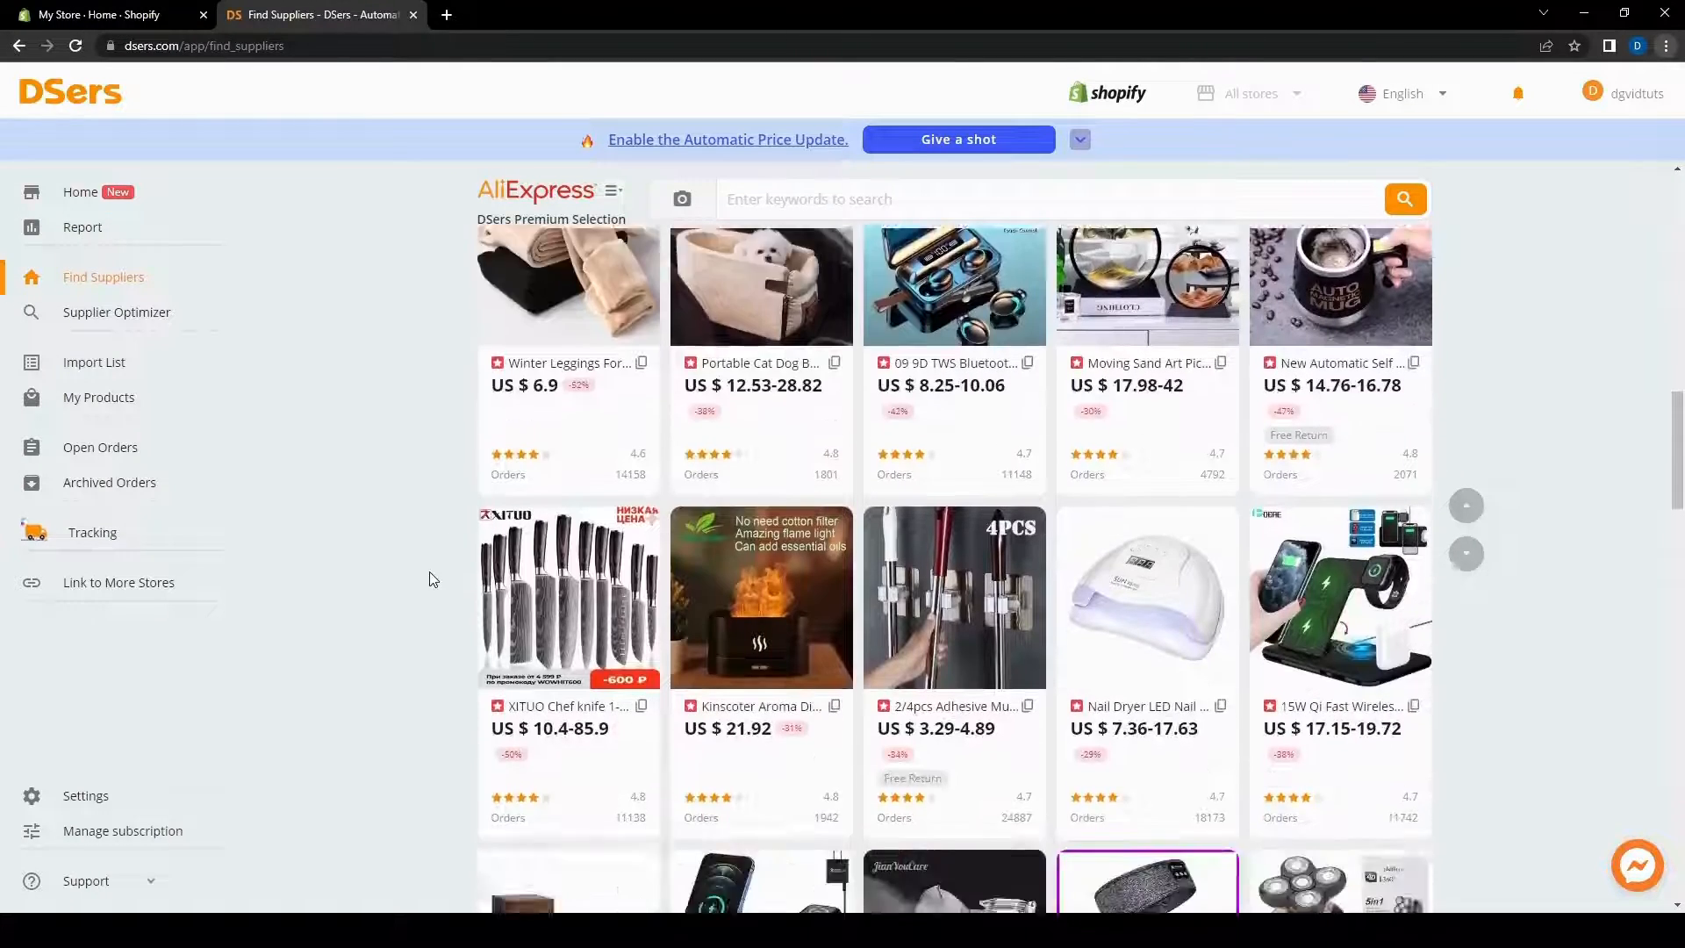
scroll(429, 580, "down", 2)
scroll(429, 580, "down", 6)
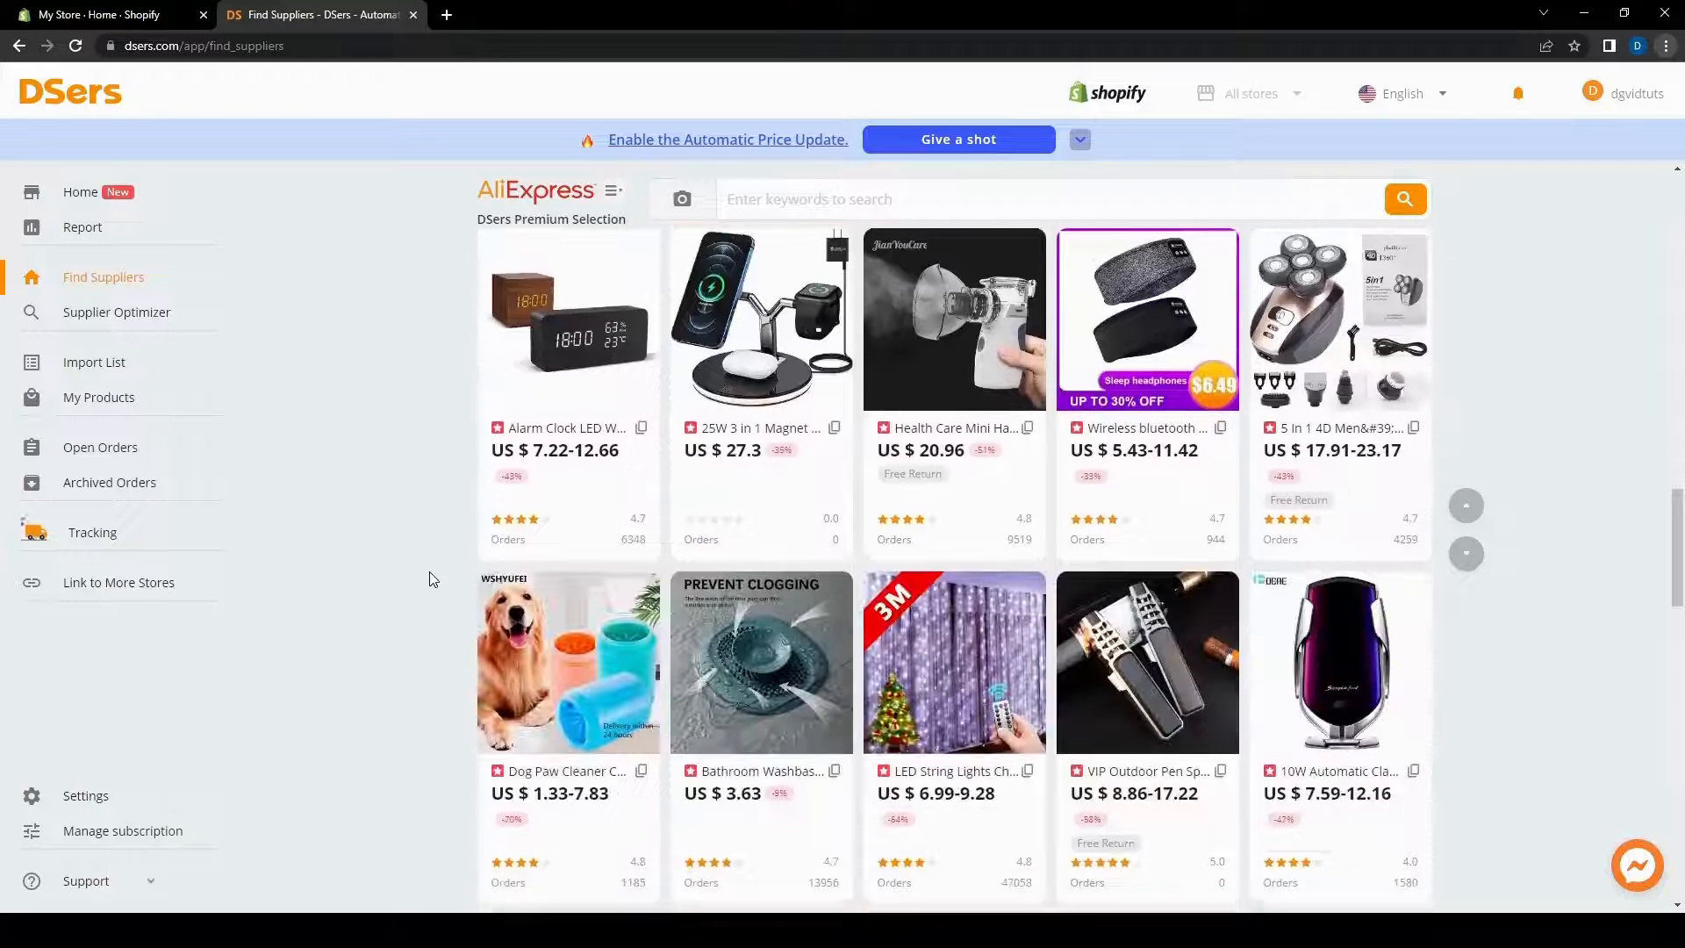
scroll(429, 579, "up", 3)
mouse_move(757, 518)
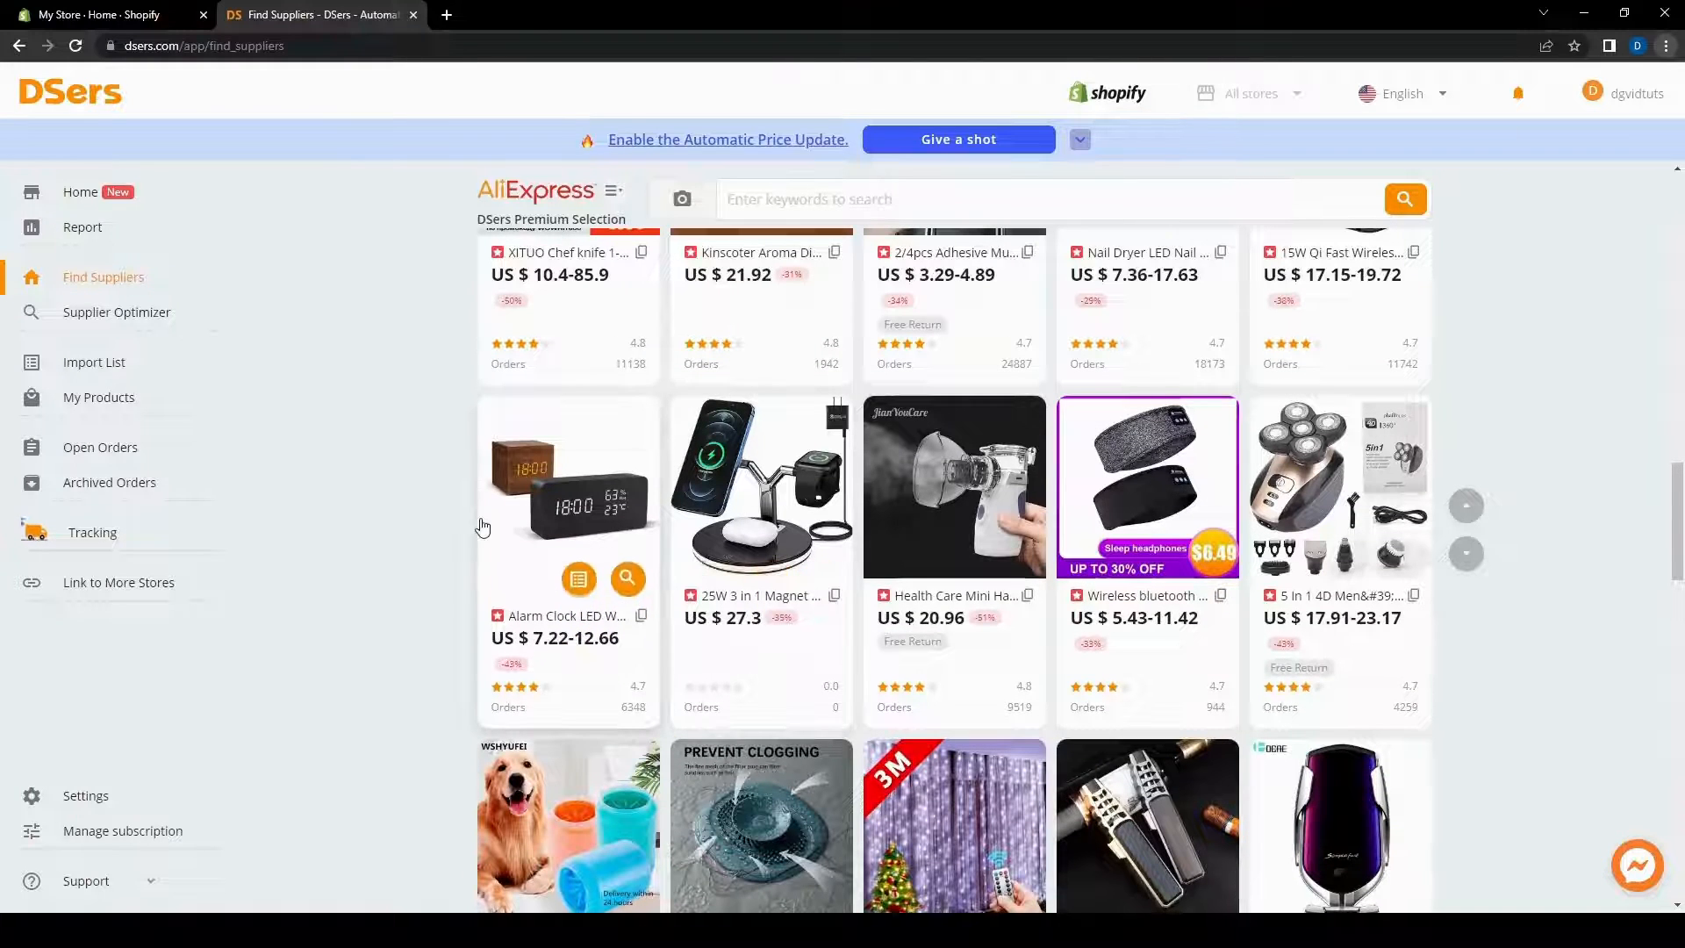
left_click(762, 481)
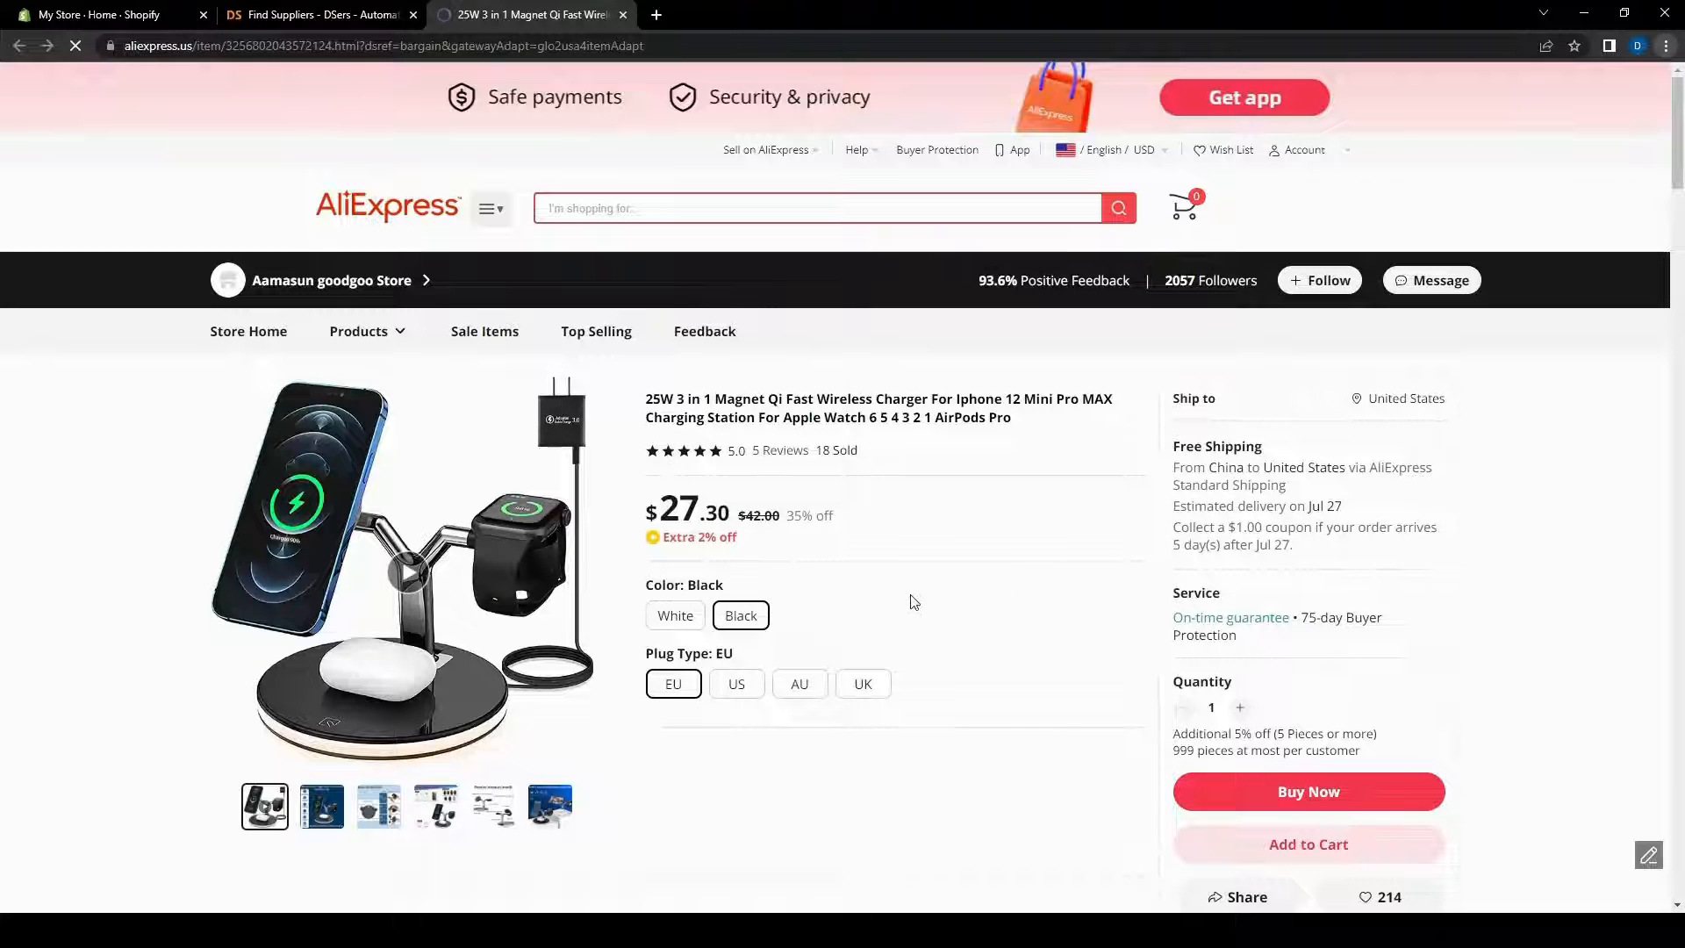
- Copy the web address of the wireless charger's AliExpress listing and return to the DSers Find Suppliers page
scroll(1053, 593, "down", 4)
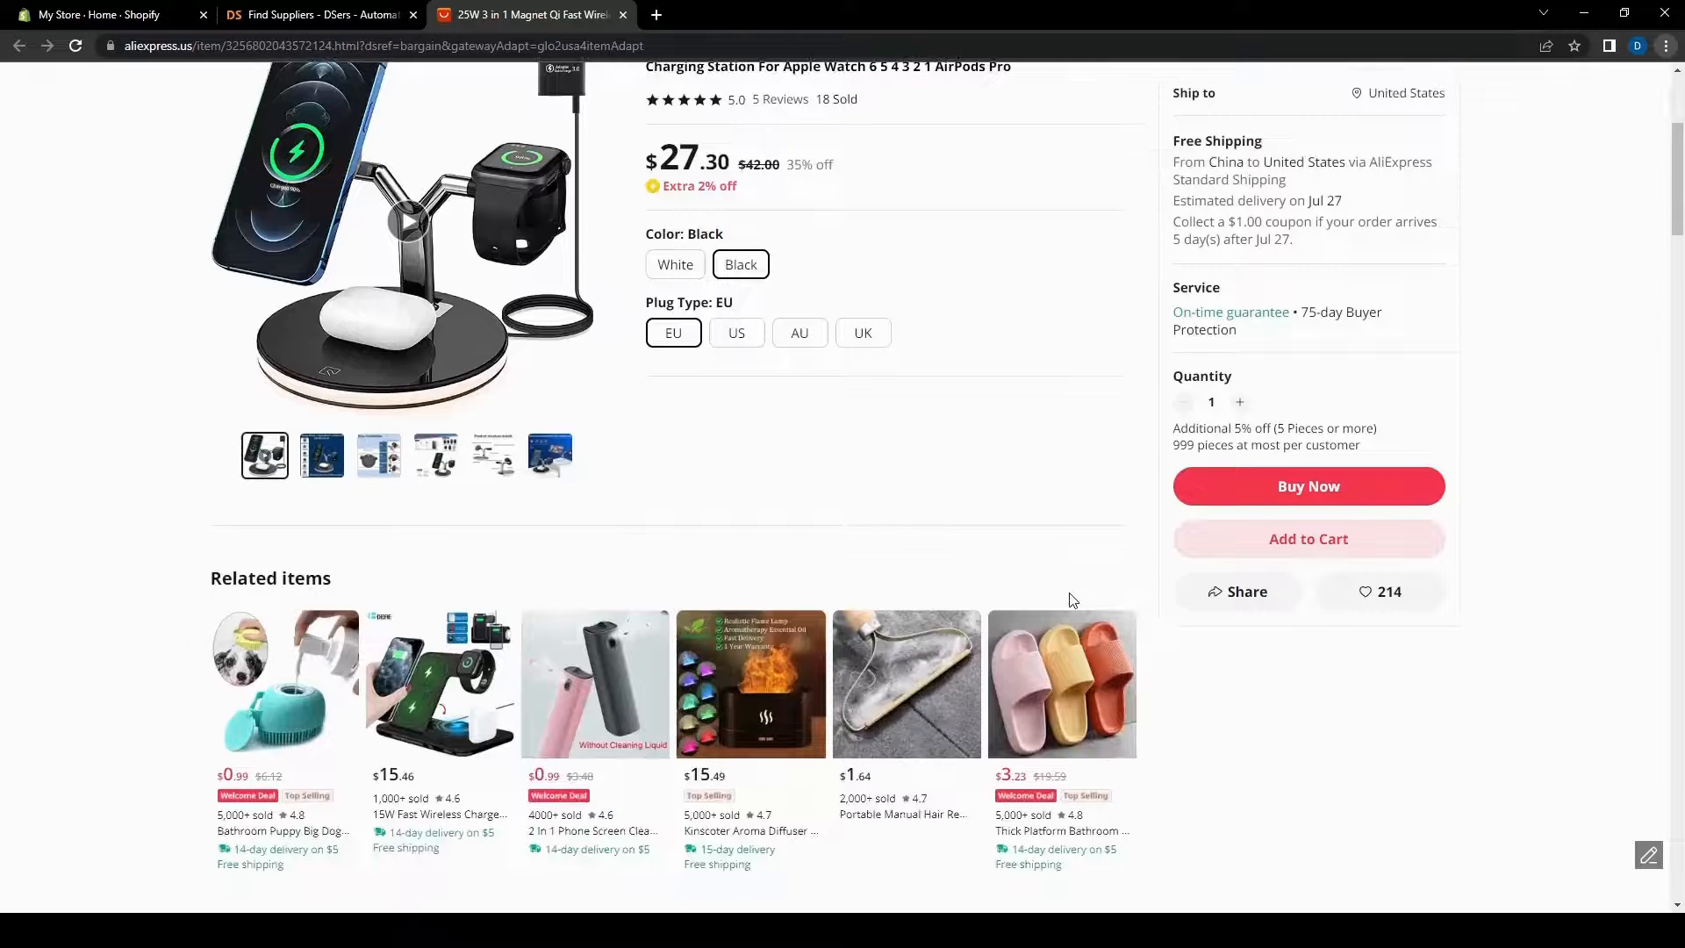
scroll(1075, 596, "up", 3)
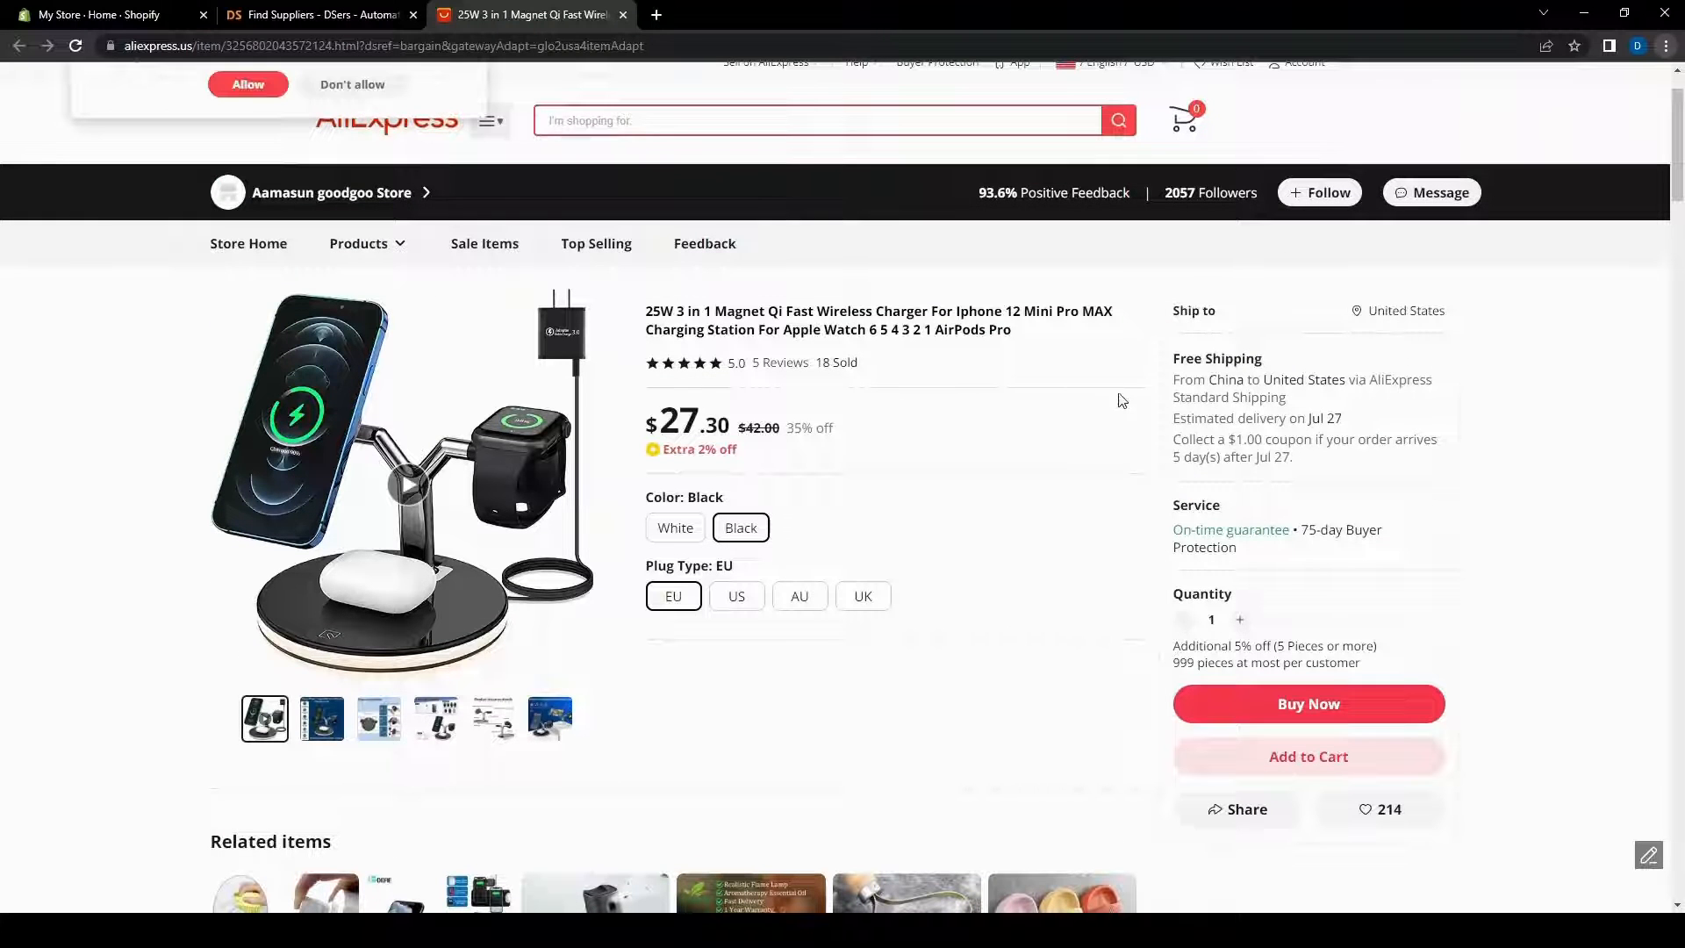
left_click(635, 46)
key("ctrl+c")
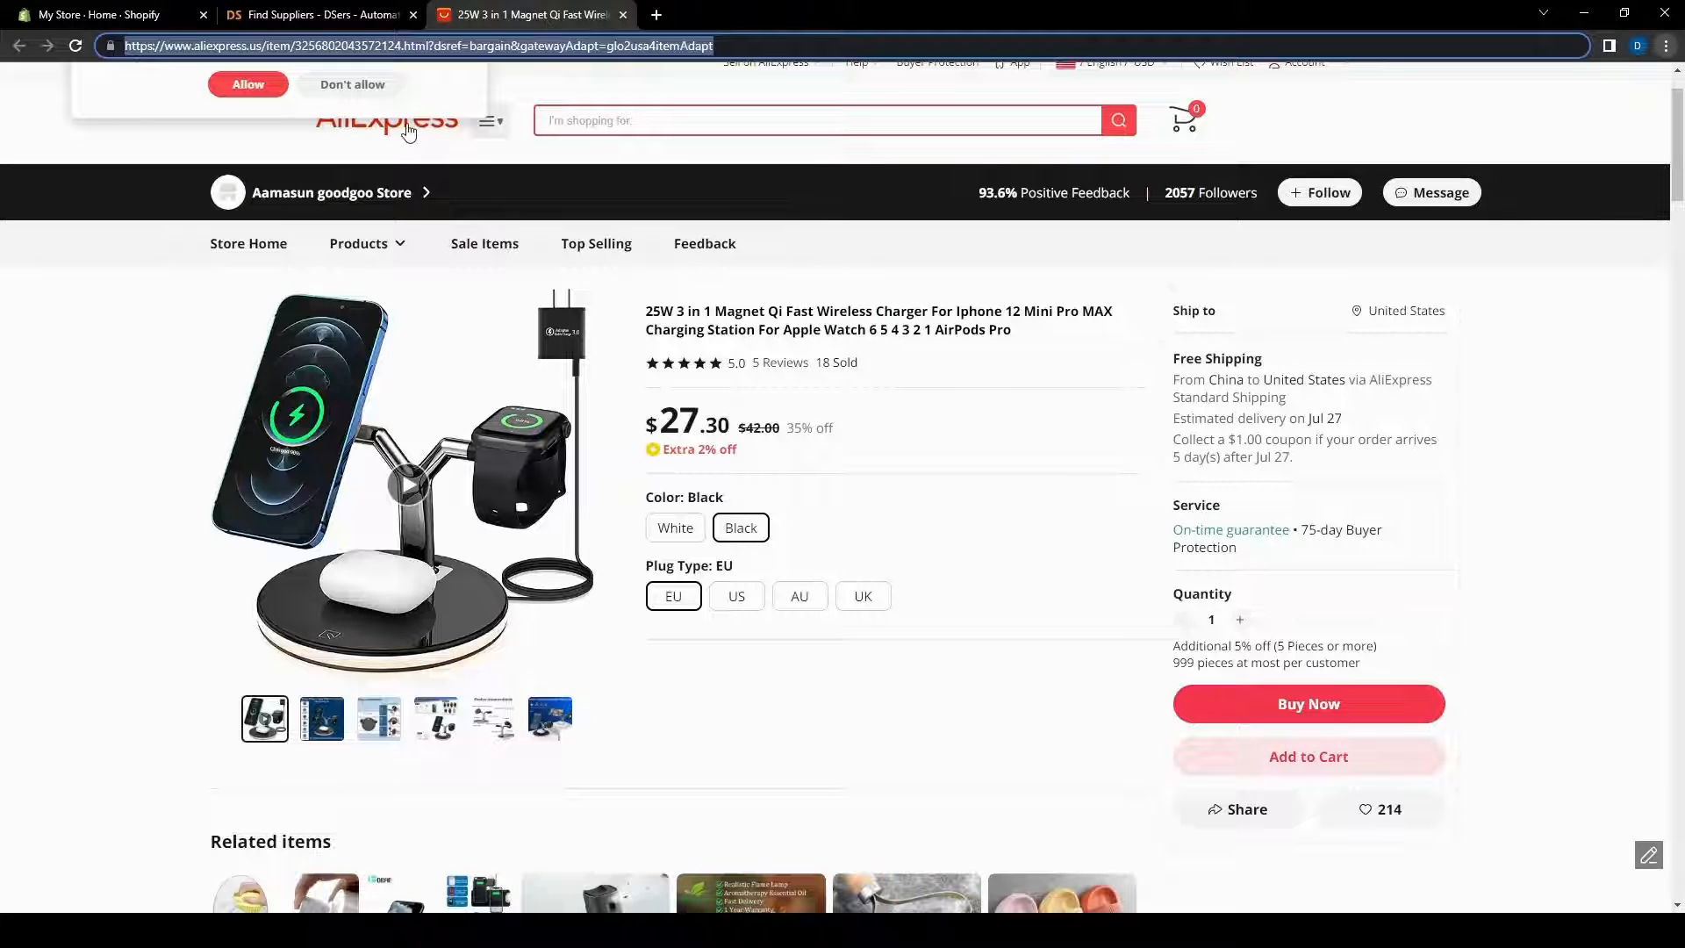
left_click(314, 17)
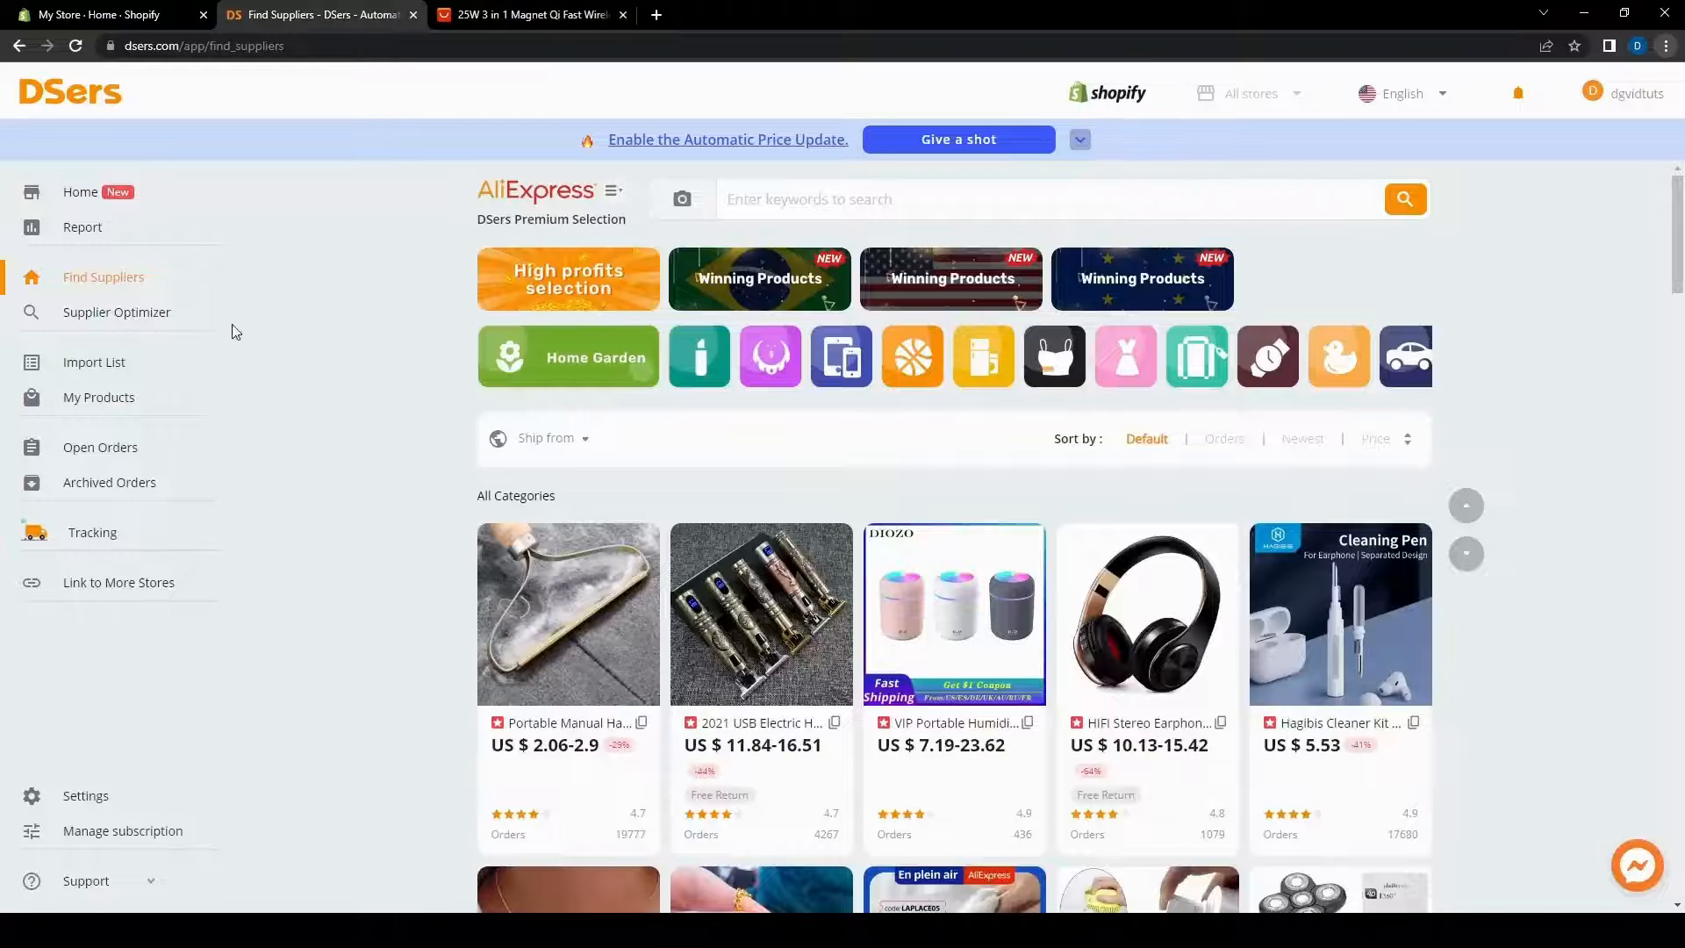
- Search the Supplier Optimizer for similar products using the copied AliExpress URL of the wireless charger
left_click(139, 313)
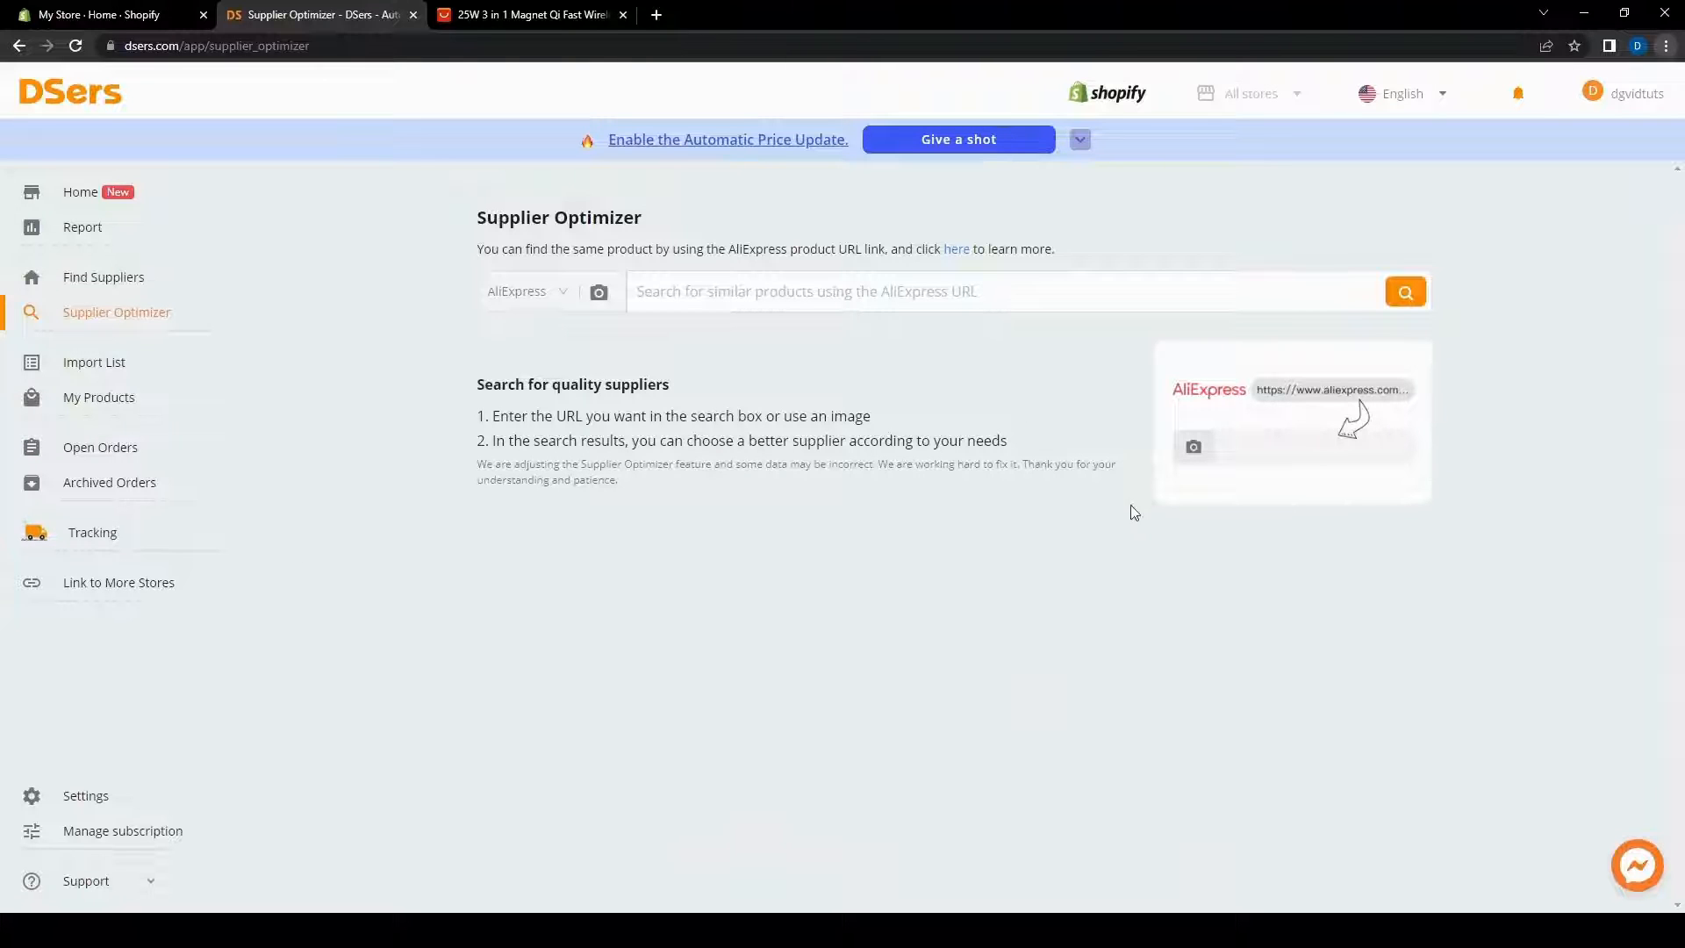
left_click(860, 303)
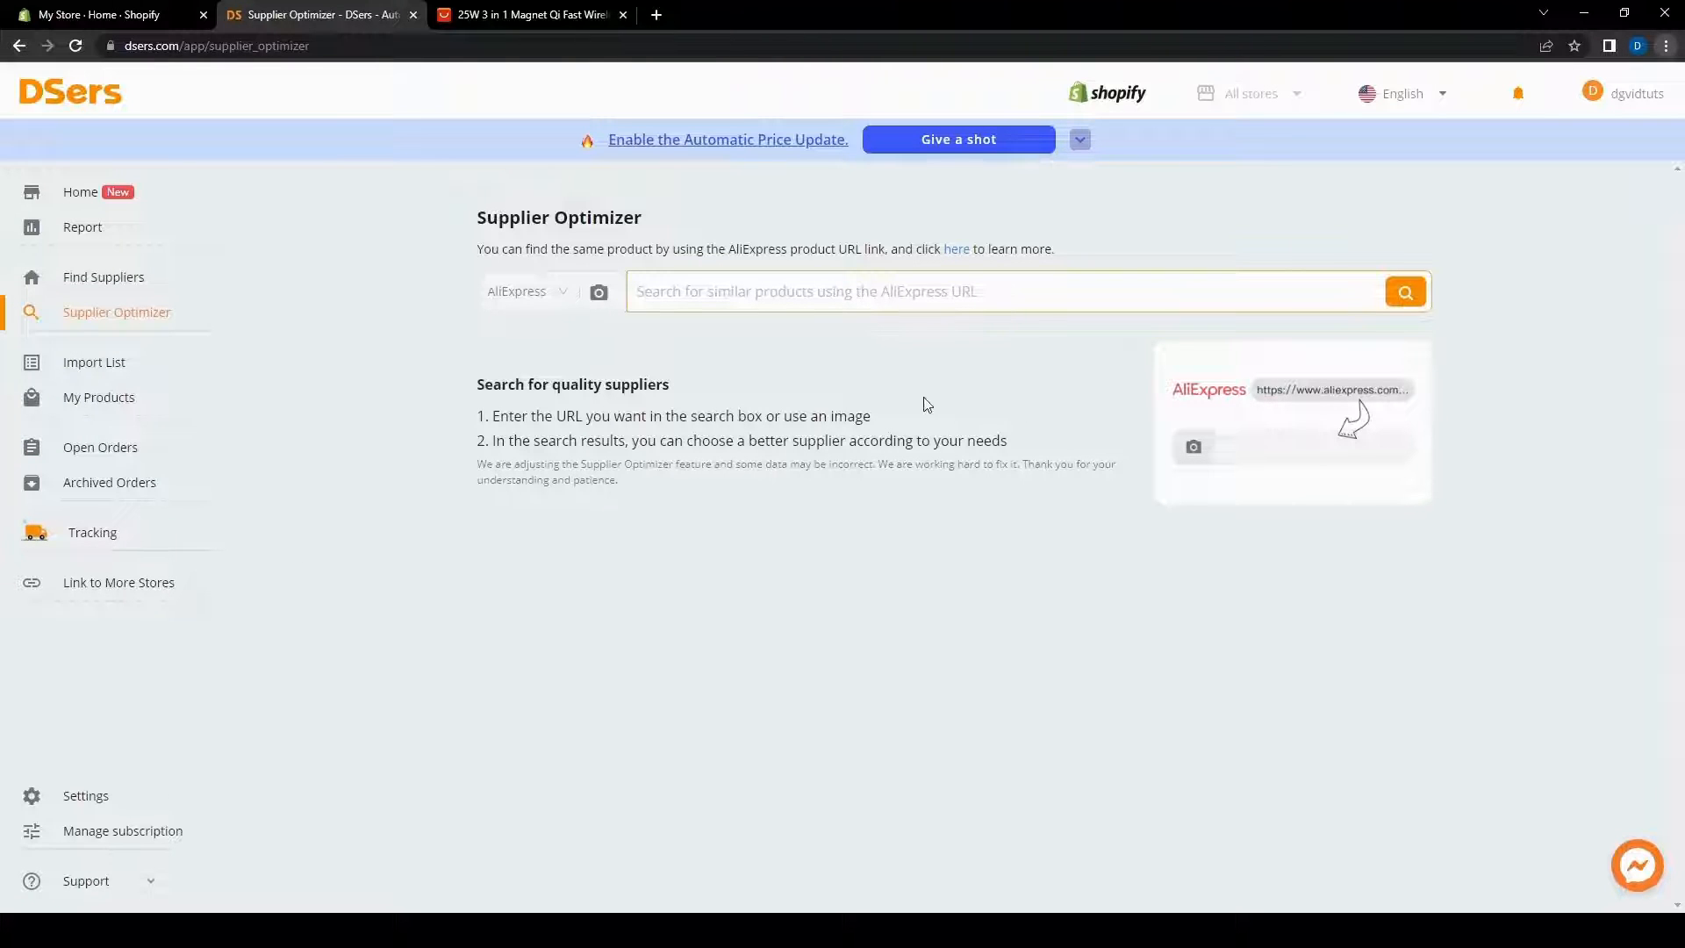
key("ctrl+v")
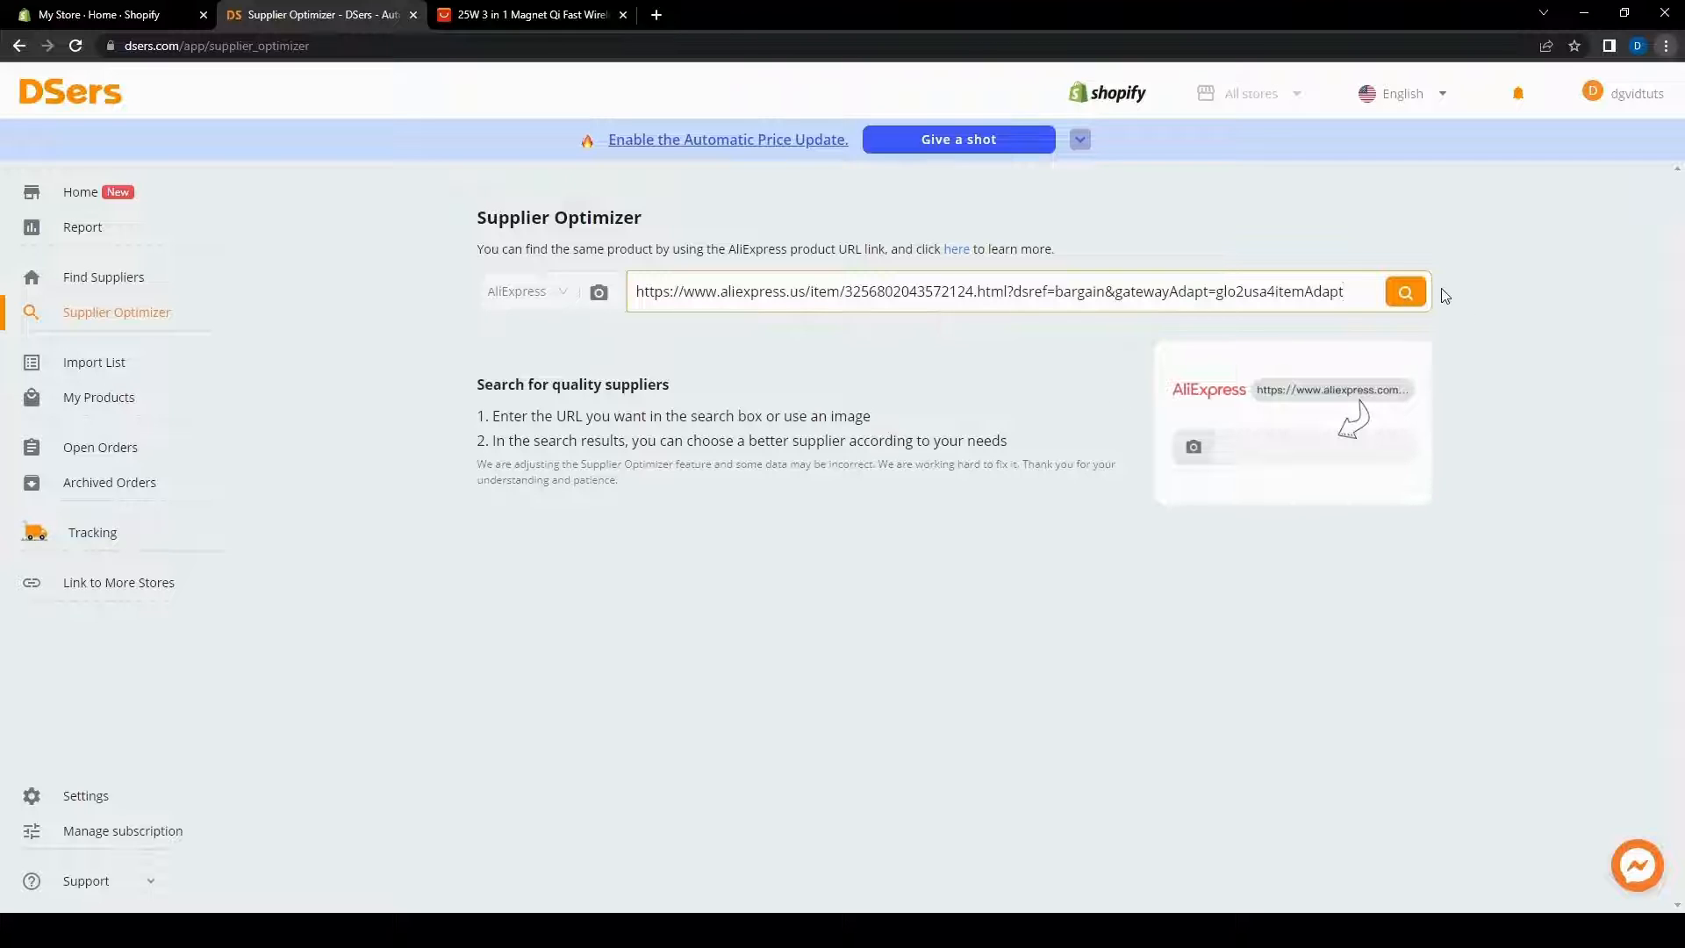
left_click(1407, 292)
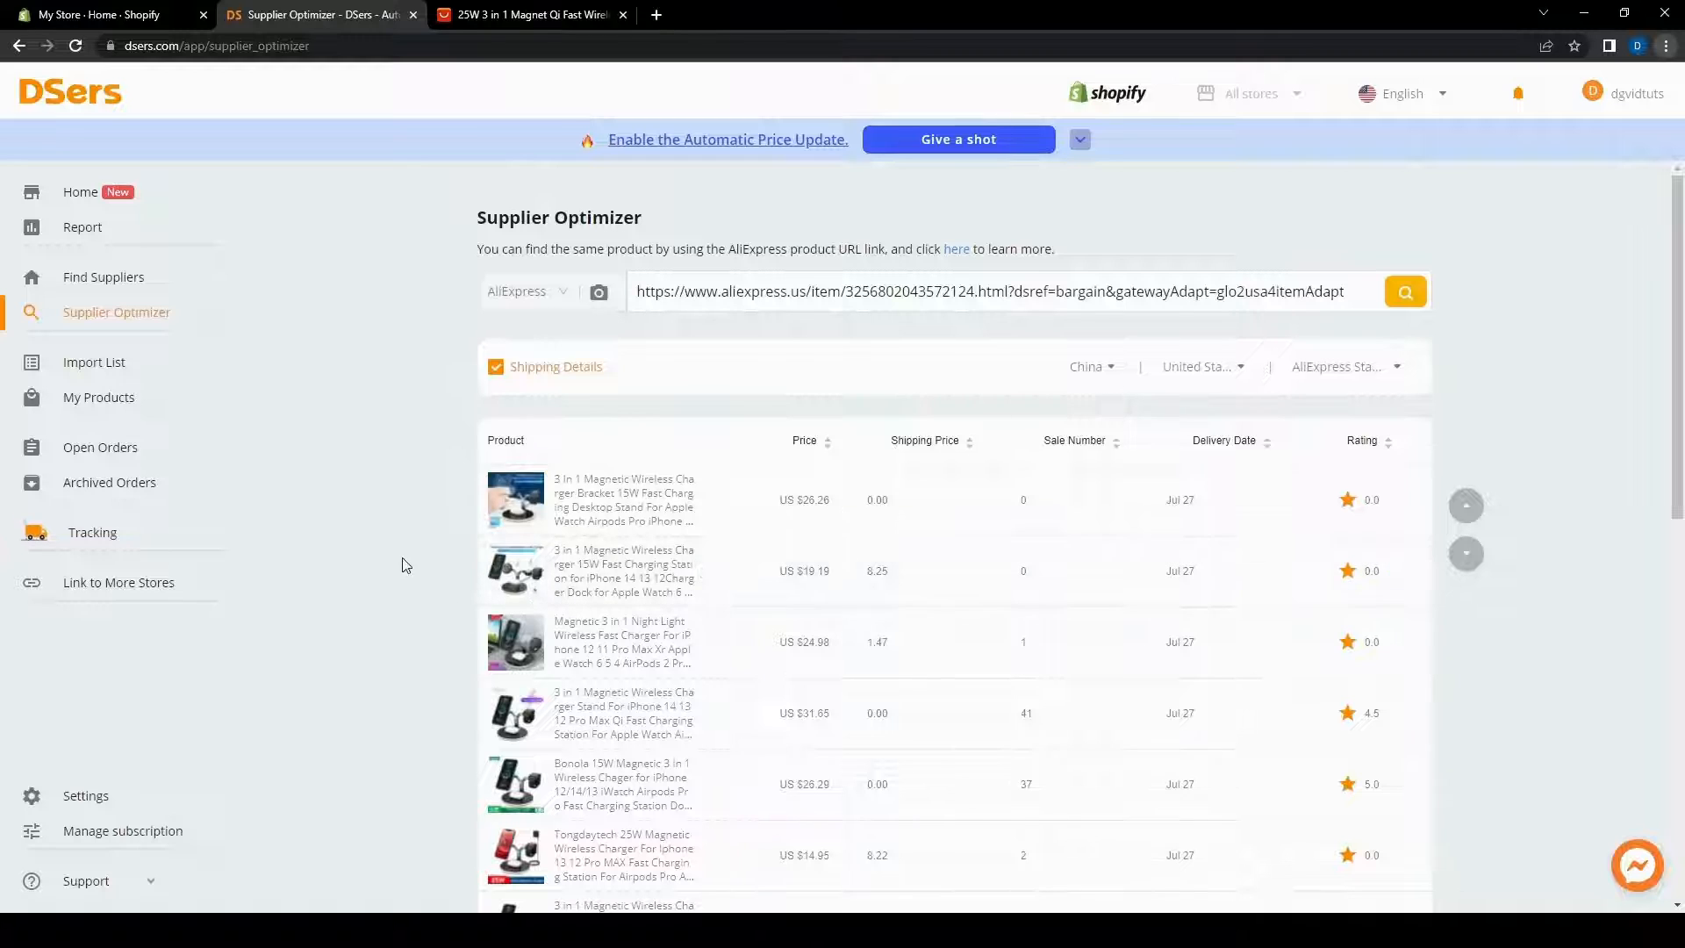
- Look through the matching suppliers and sort them by price from lowest to highest
scroll(396, 630, "down", 2)
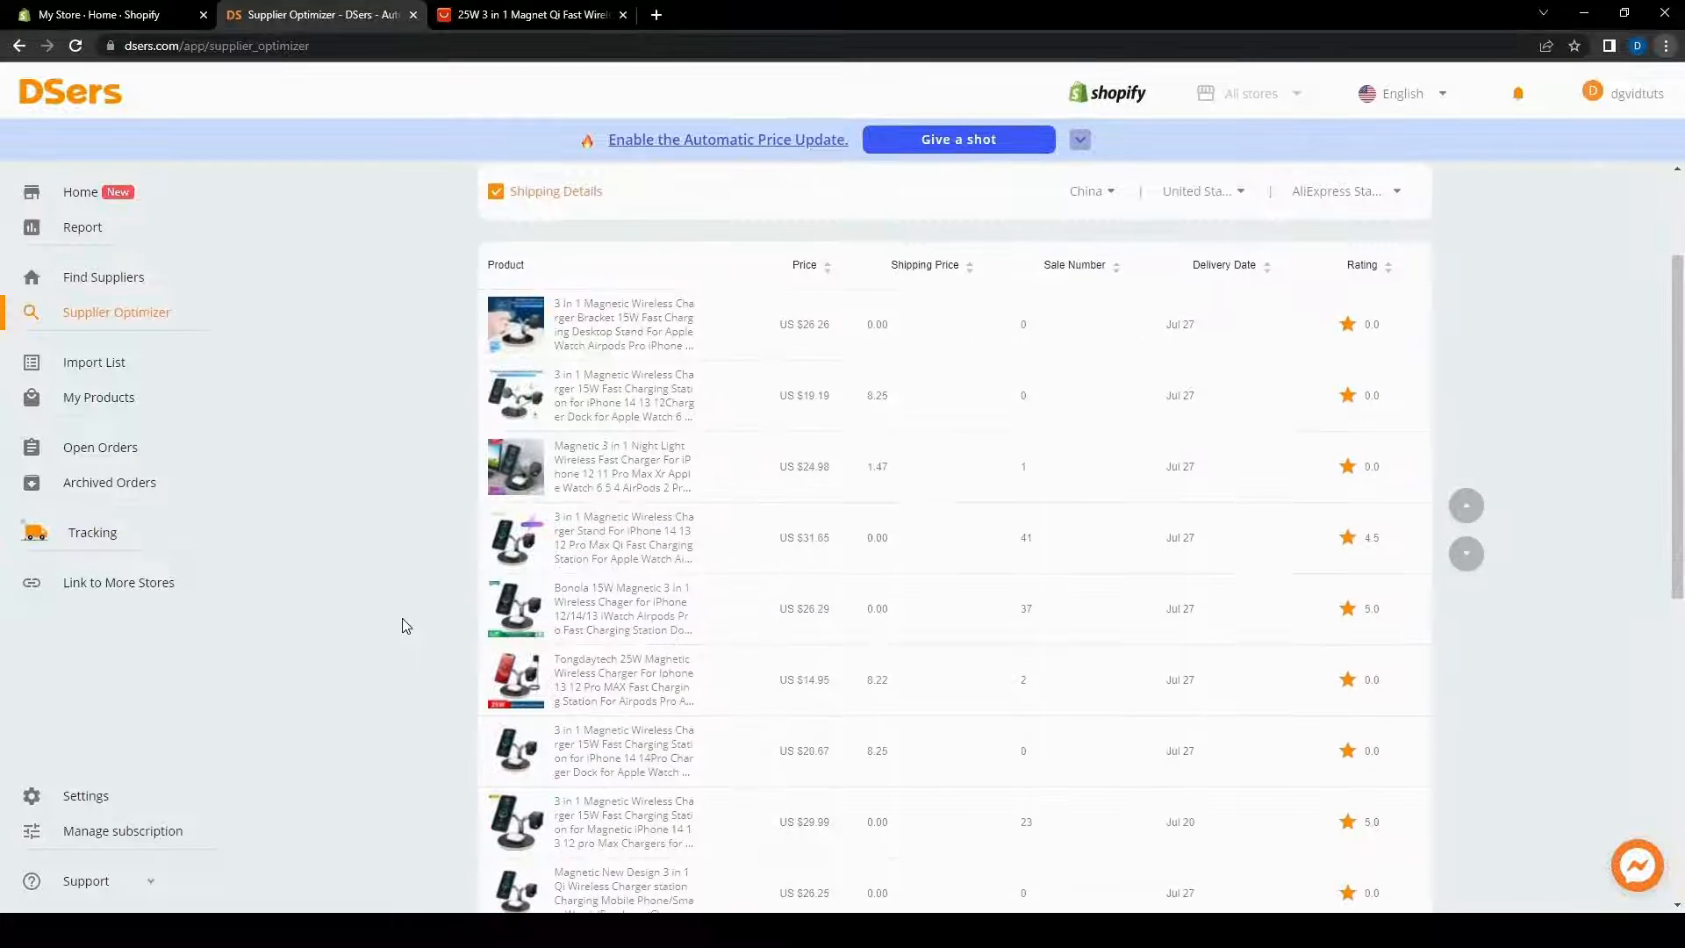
scroll(403, 625, "up", 1)
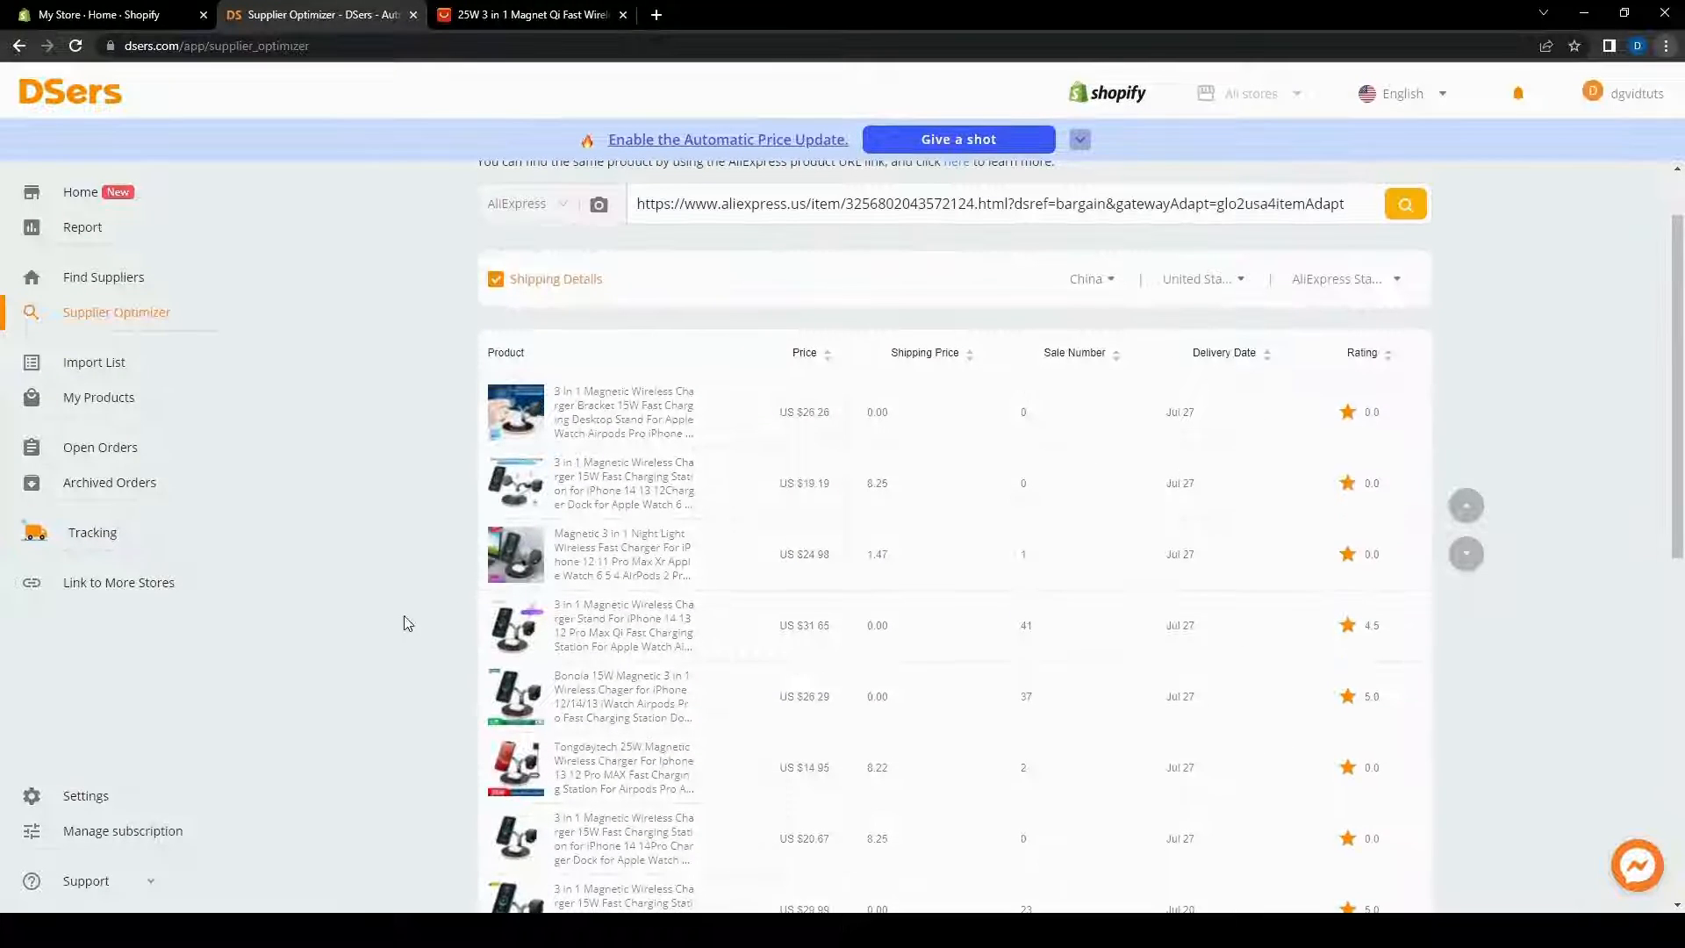
left_click(822, 355)
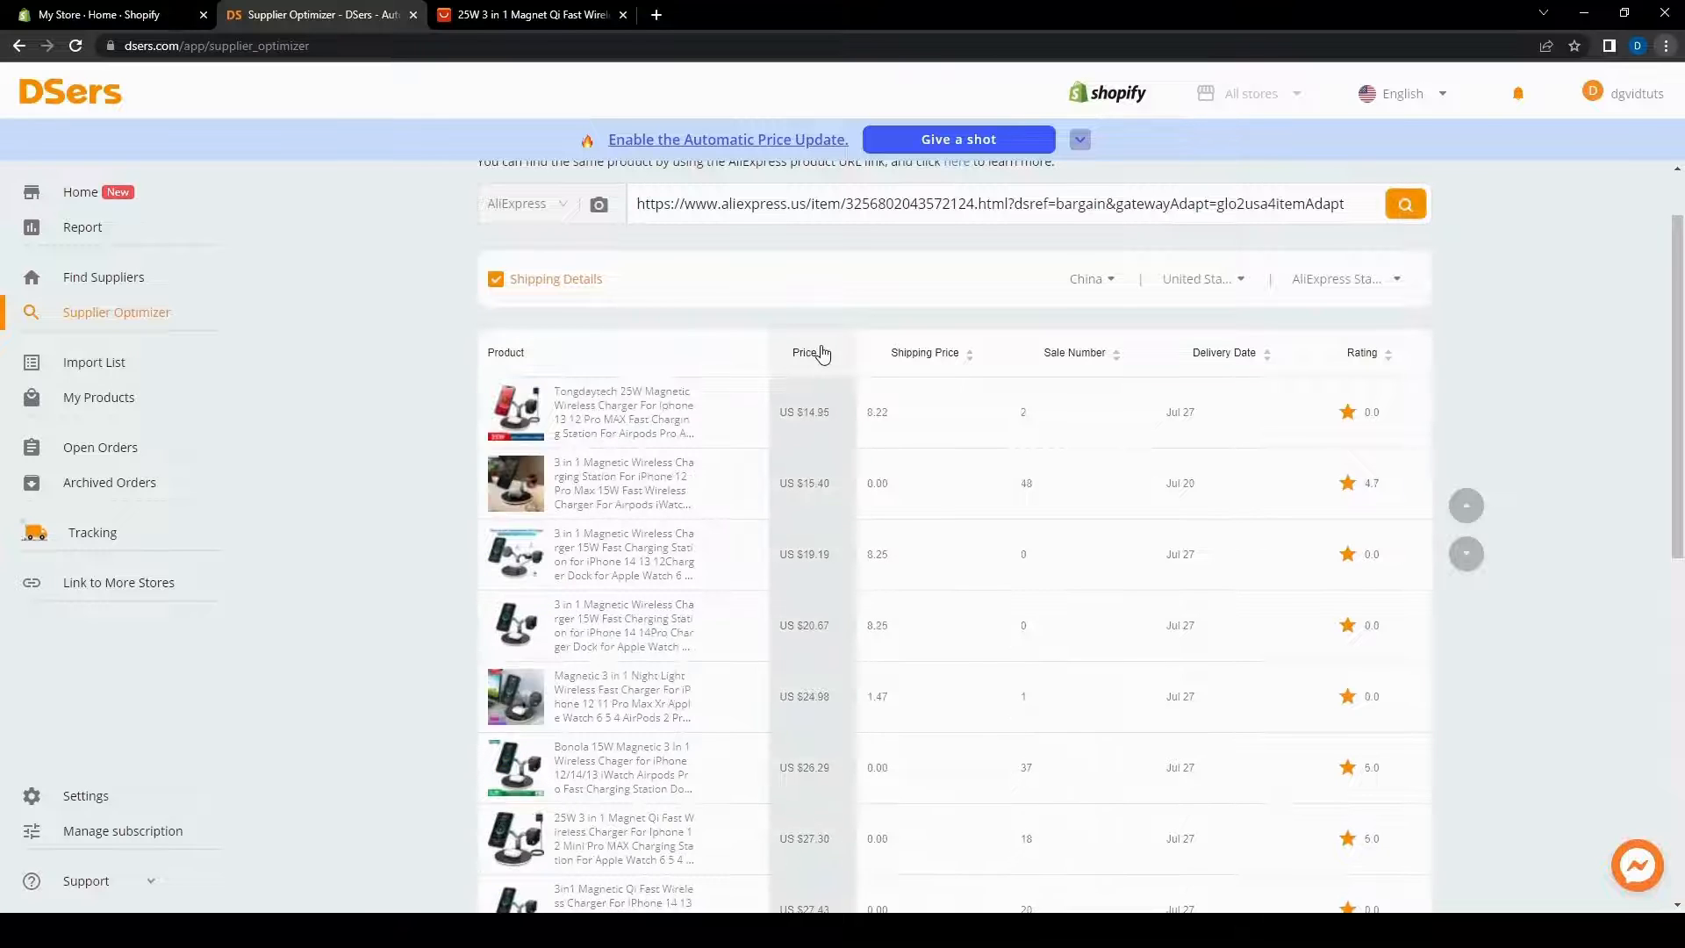
left_click(822, 355)
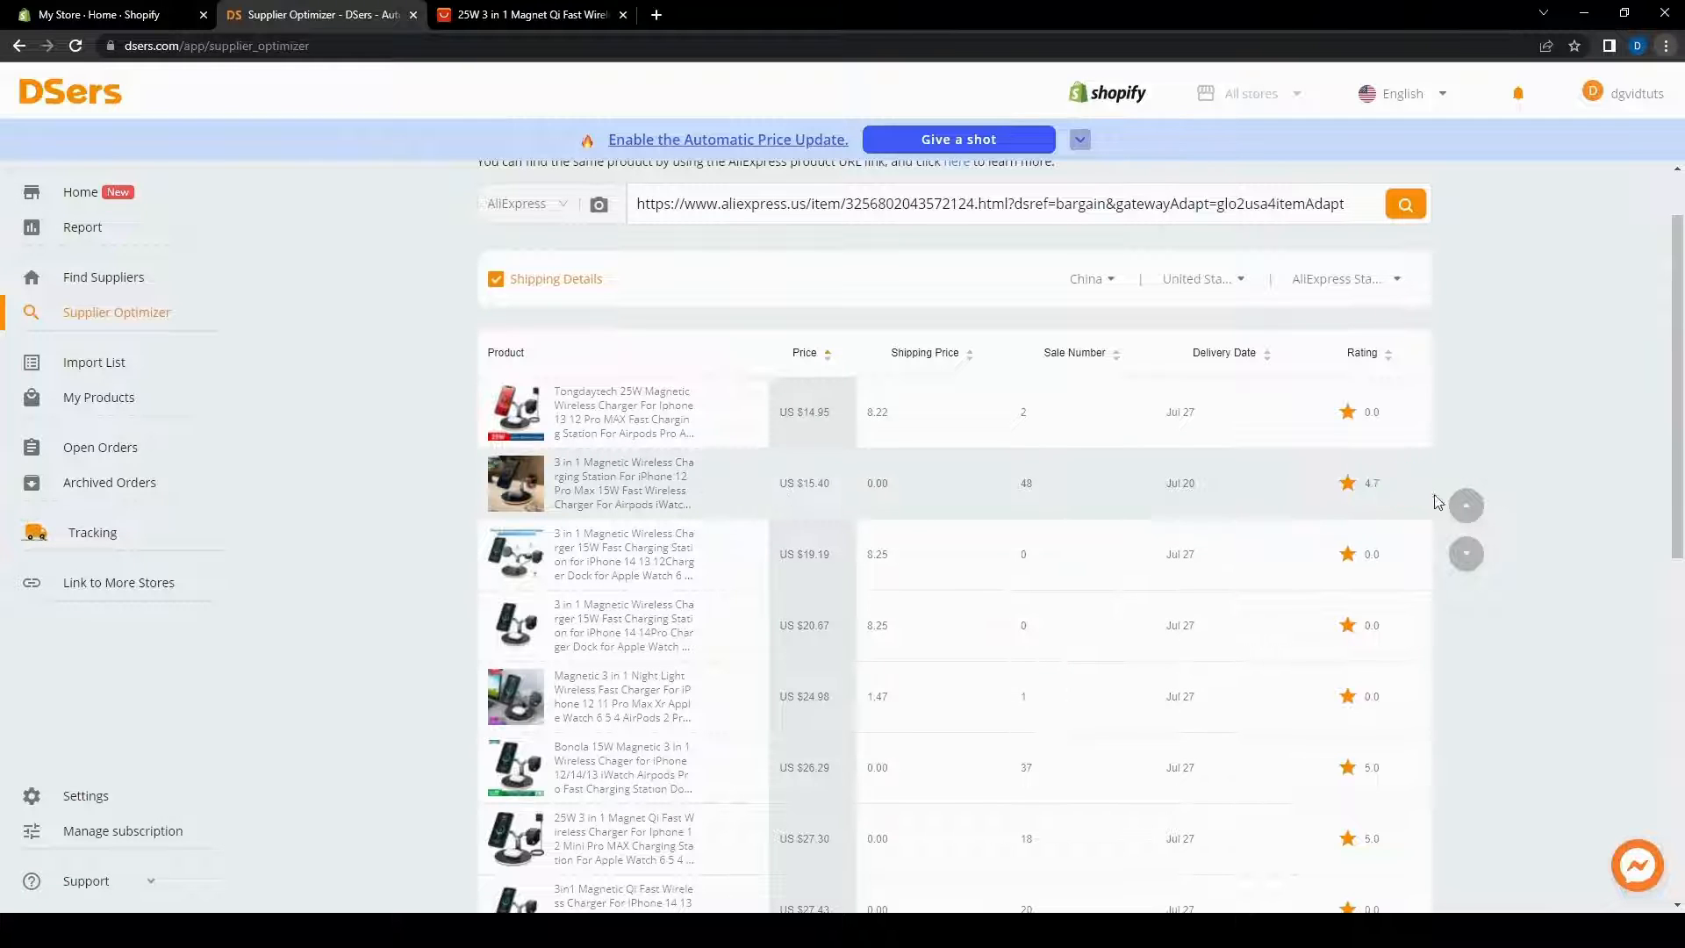
- Import the US $15.40 3 in 1 magnetic charging station, go to the import list, and check its additional actions
left_click(1404, 482)
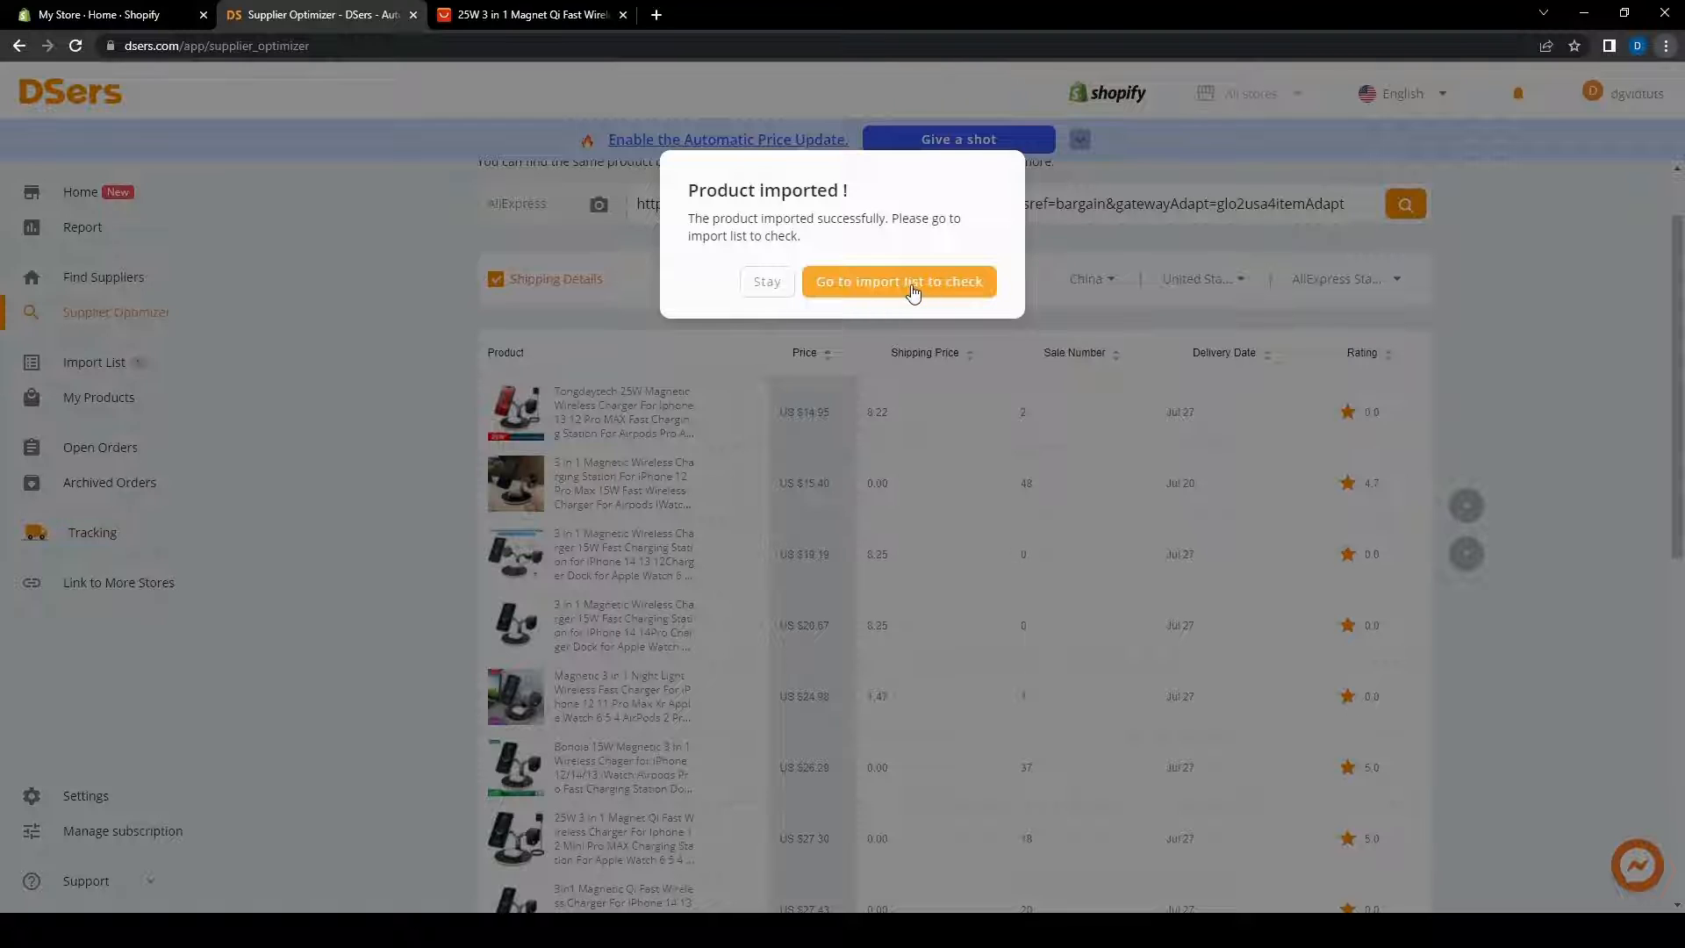
left_click(912, 282)
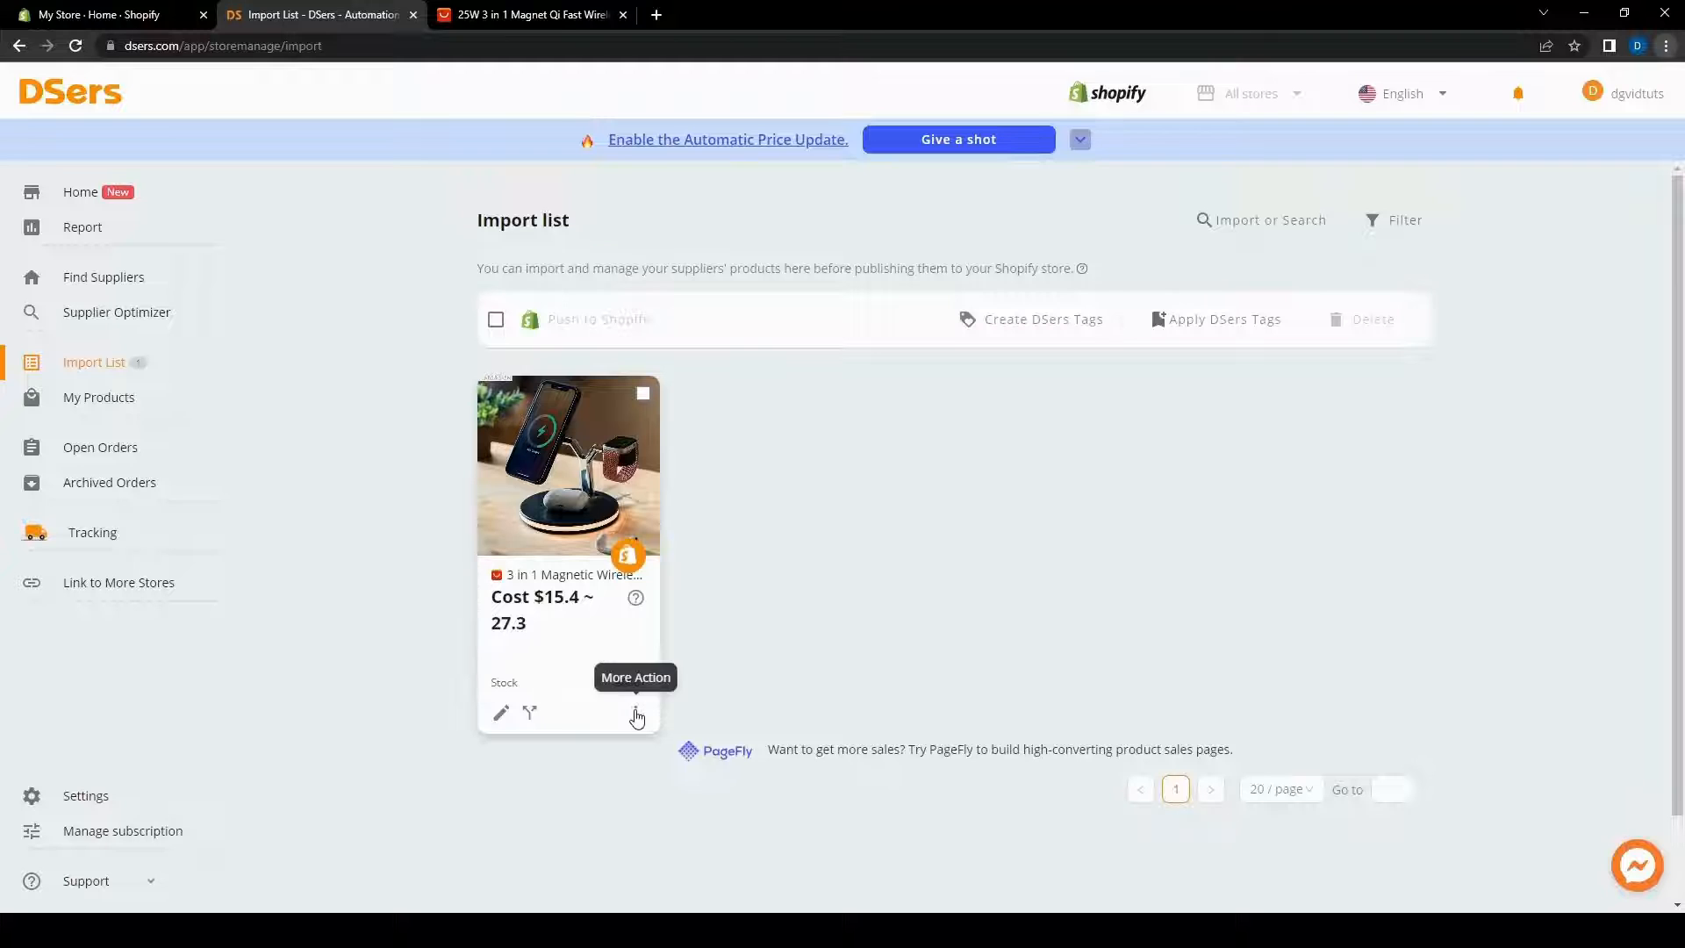
left_click(637, 714)
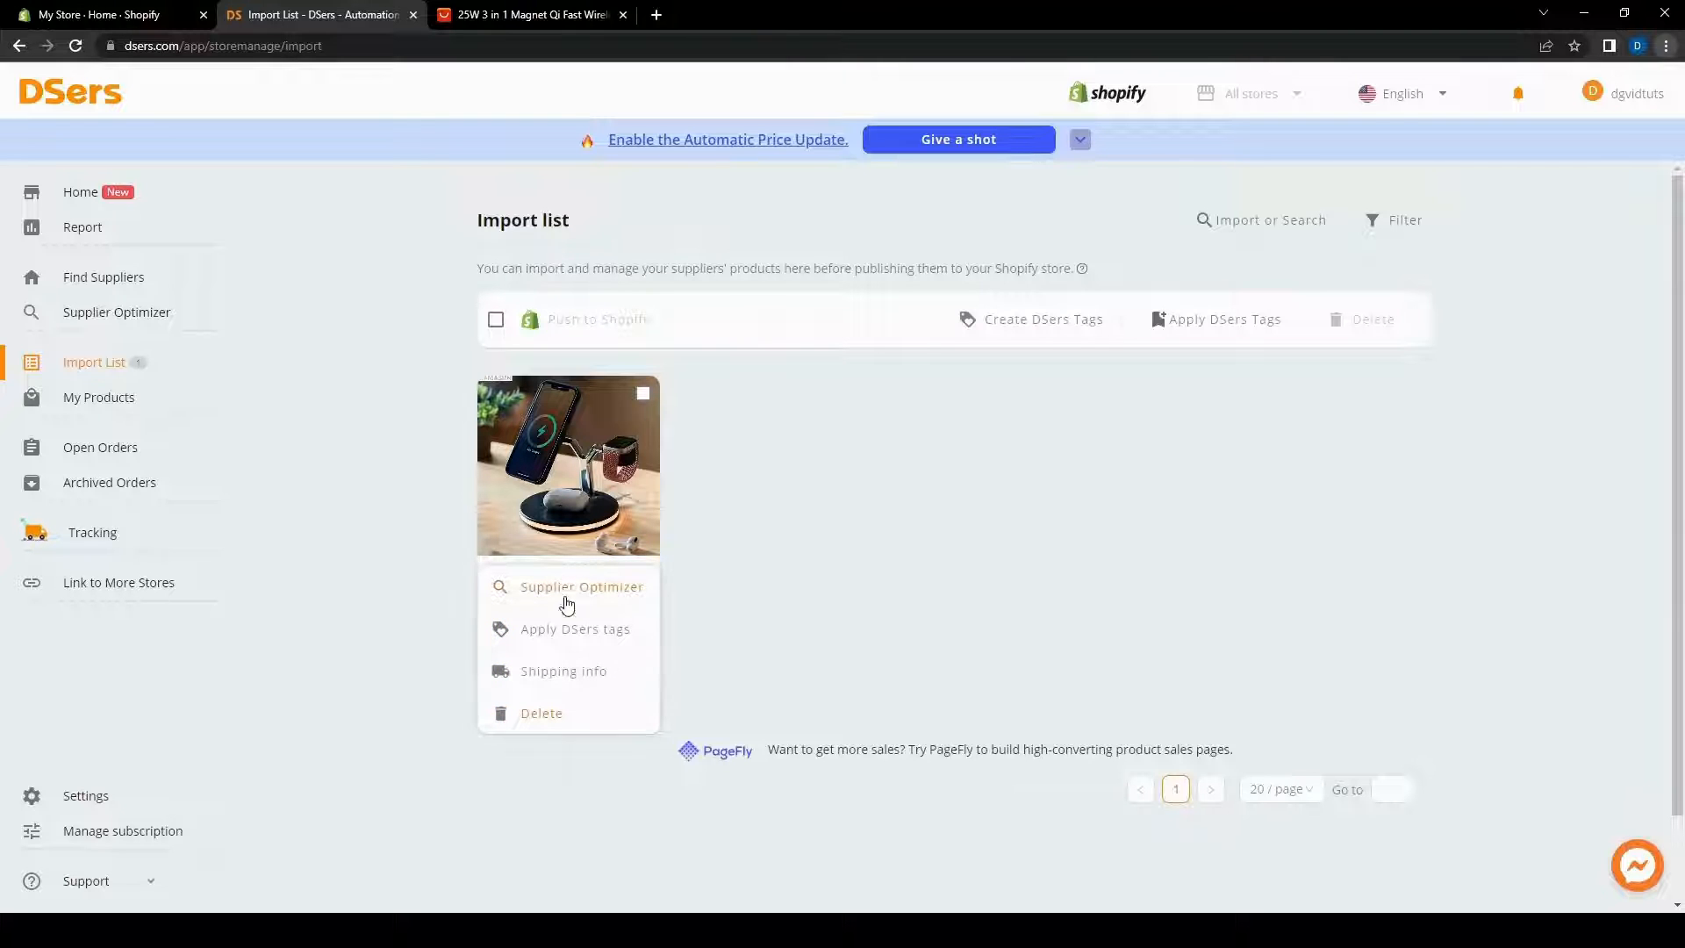
left_click(814, 674)
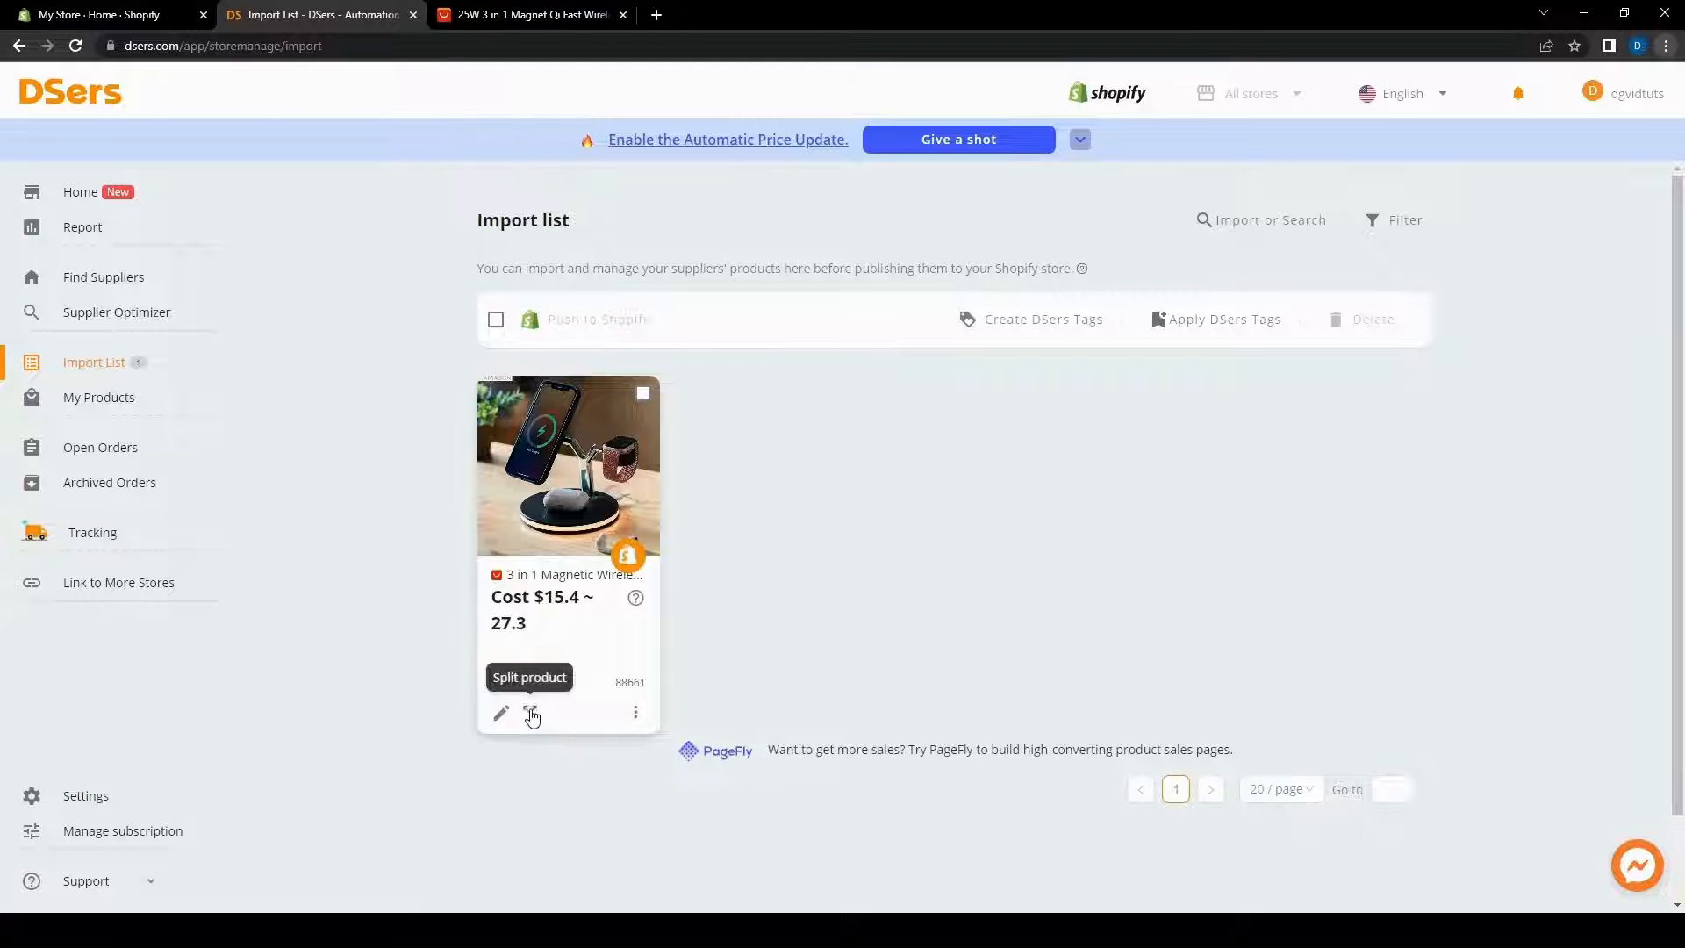
- Edit the imported charging station's details and remove "For iPhone 12 Pro Max 1" from its title
left_click(501, 713)
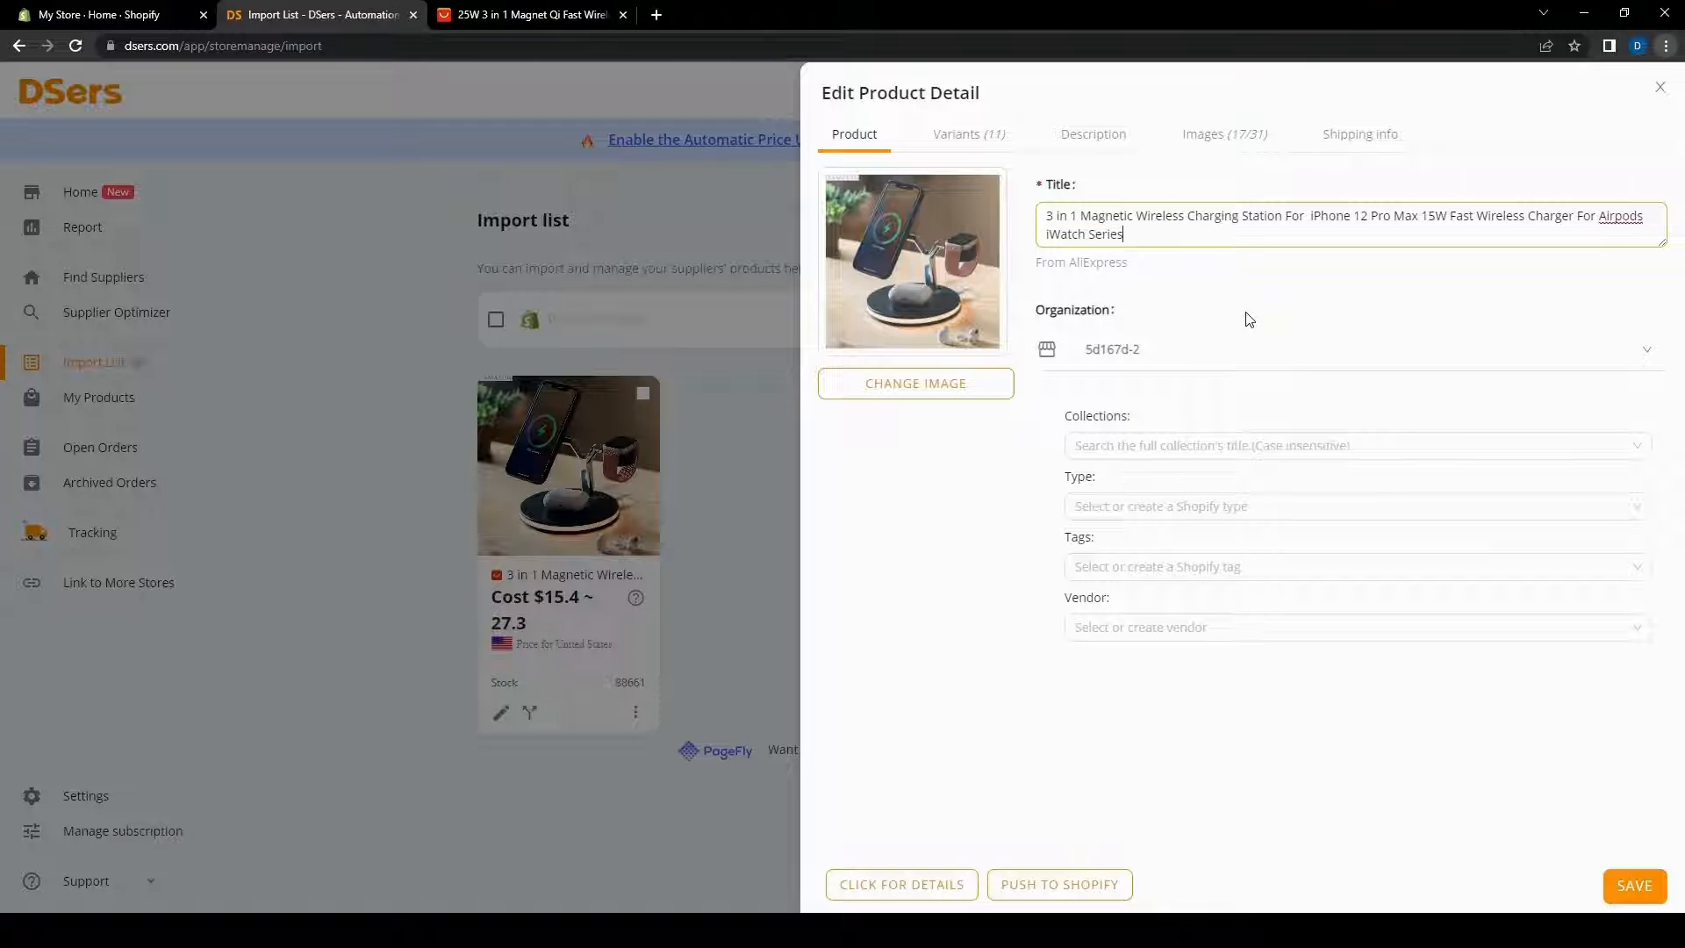
key("shift+Up")
key("shift+Right")
key("shift+Right")
key("shift+Right")
key("shift+Right")
key("shift+Right")
key("shift+Right")
key("shift+Right")
key("shift+Right")
key("shift+Right")
key("shift+Right")
key("shift+Right")
key("shift+Right")
key("shift+Right")
key("shift+Right")
key("shift+Right")
key("shift+Right")
key("shift+Right")
key("shift+Right")
key("shift+Right")
key("shift+Right")
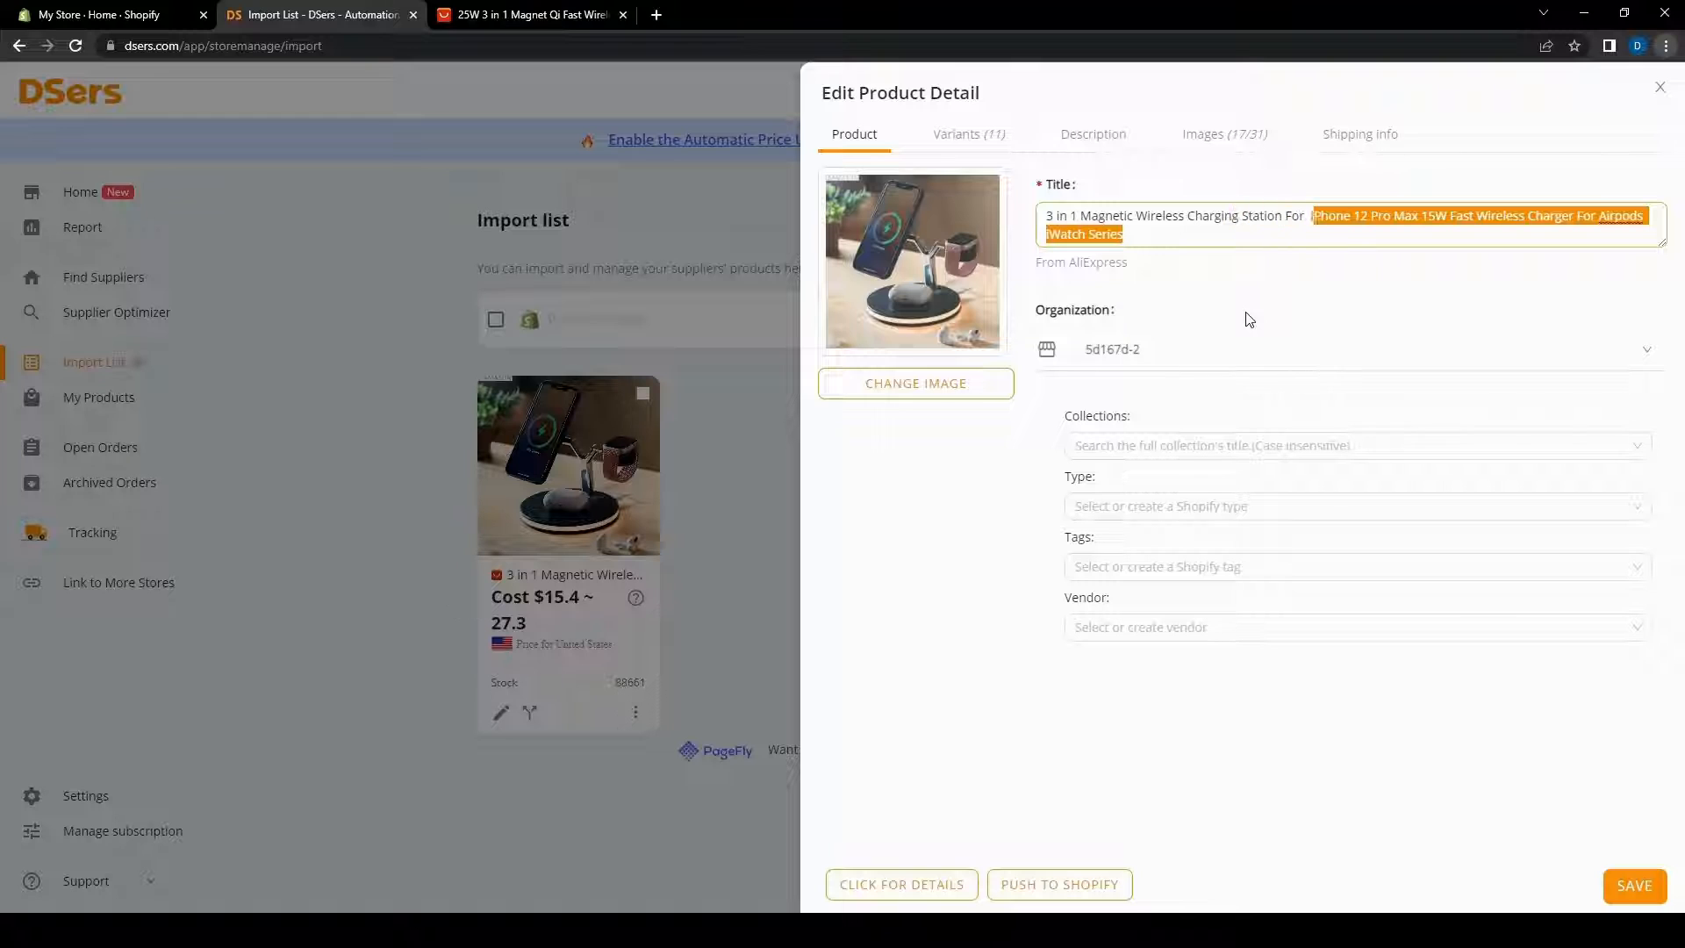
key("shift+Right")
key("shift+Right")
key("shift+Right")
key("shift+Right")
key("shift+Right")
key("shift+Right")
key("shift+Right")
key("shift+Right")
key("shift+Right")
key("shift+Right")
key("shift+Right")
key("shift+Right")
key("shift+Right")
key("shift+Right")
key("shift+Right")
key("shift+Right")
key("shift+Right")
key("shift+Right")
key("shift+Right")
key("shift+Right")
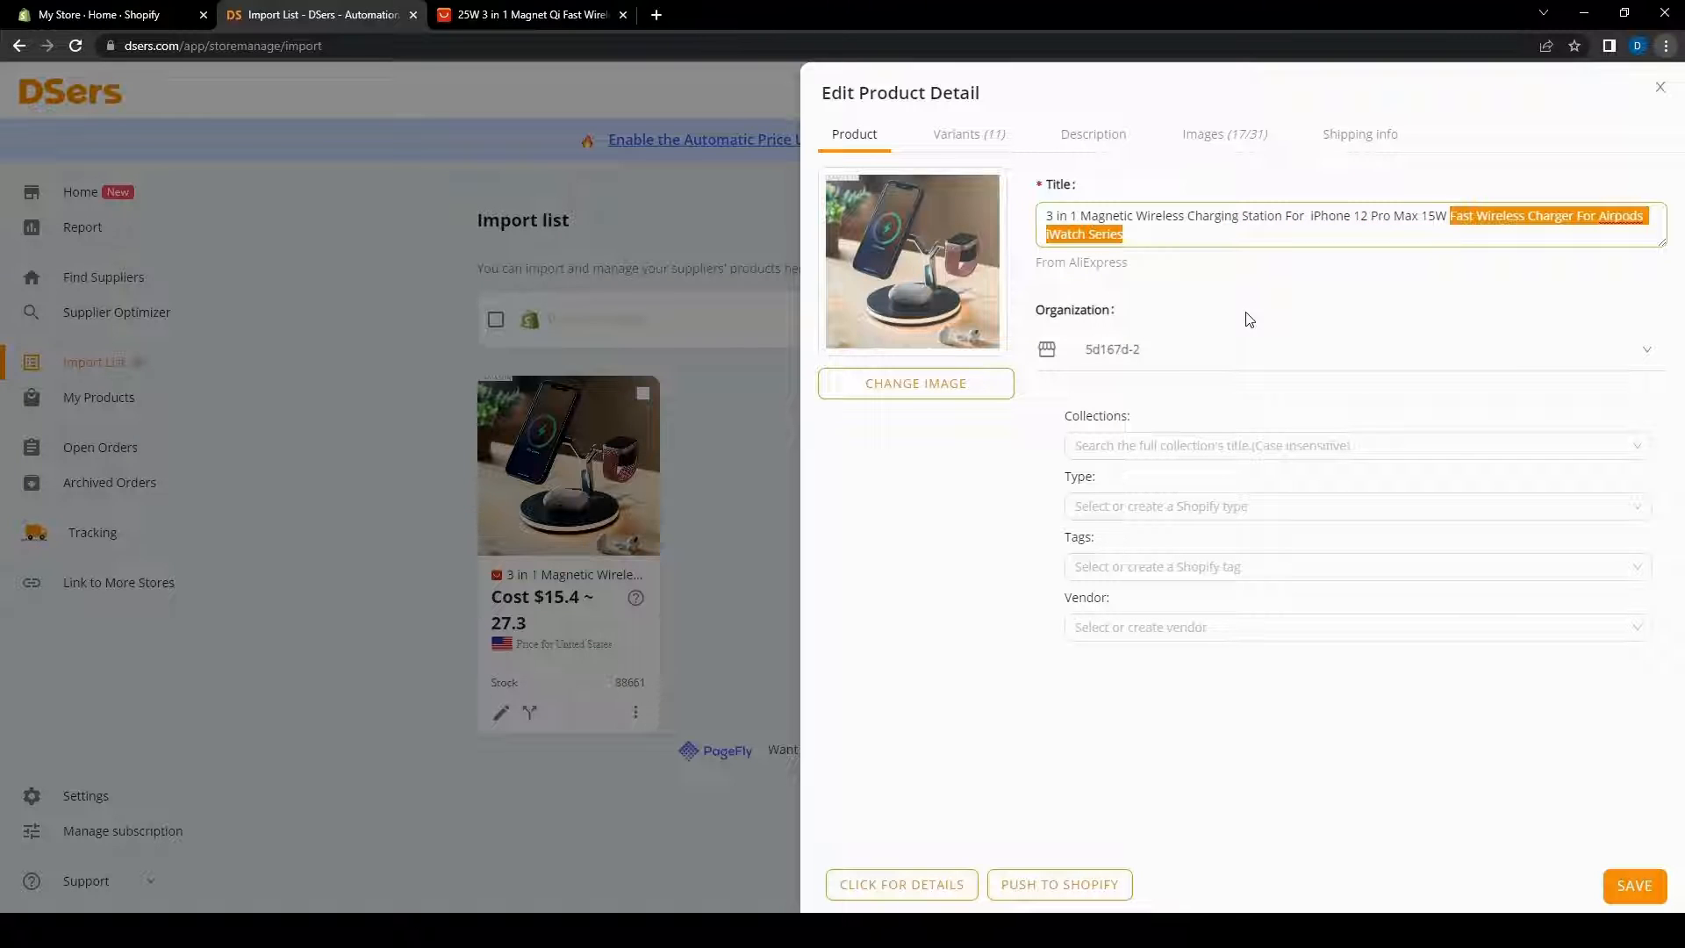
key("shift+Left")
key("shift+Left")
key("shift+Left")
key("shift+Left")
key("shift+Left")
key("shift+Left")
key("shift+Left")
key("shift+Left")
key("shift+Left")
key("shift+Left")
key("shift+Left")
key("shift+Left")
key("shift+Left")
key("shift+Left")
key("shift+Left")
key("shift+Left")
key("shift+Left")
key("shift+Left")
key("shift+Left")
key("shift+Left")
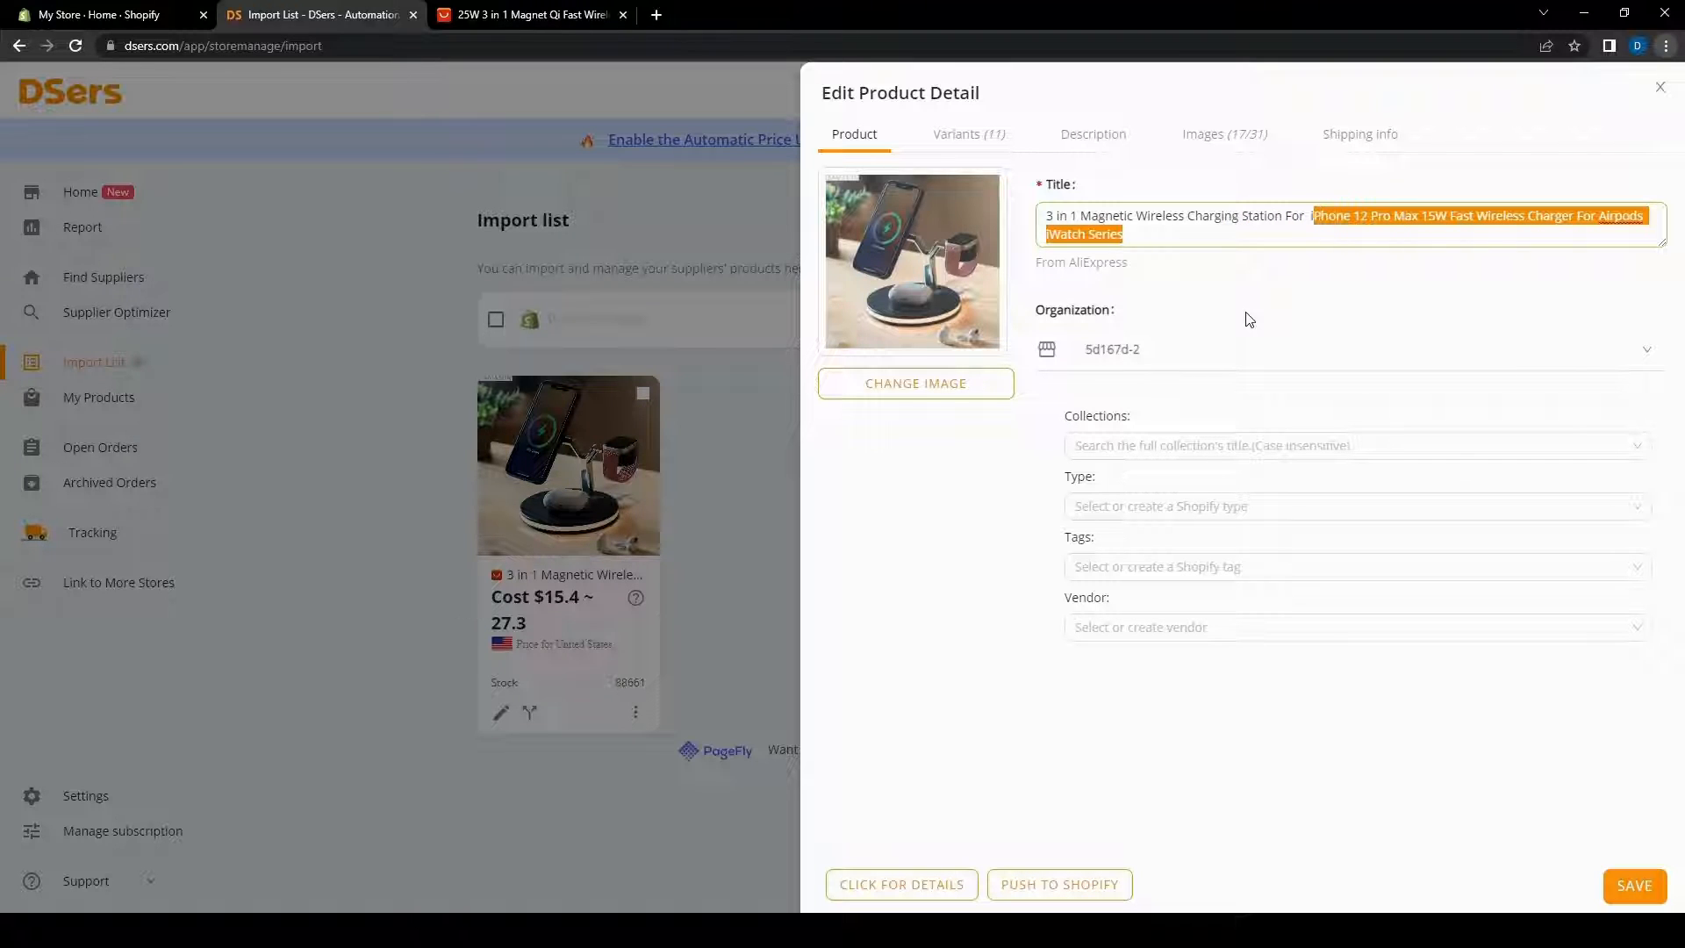
key("Left")
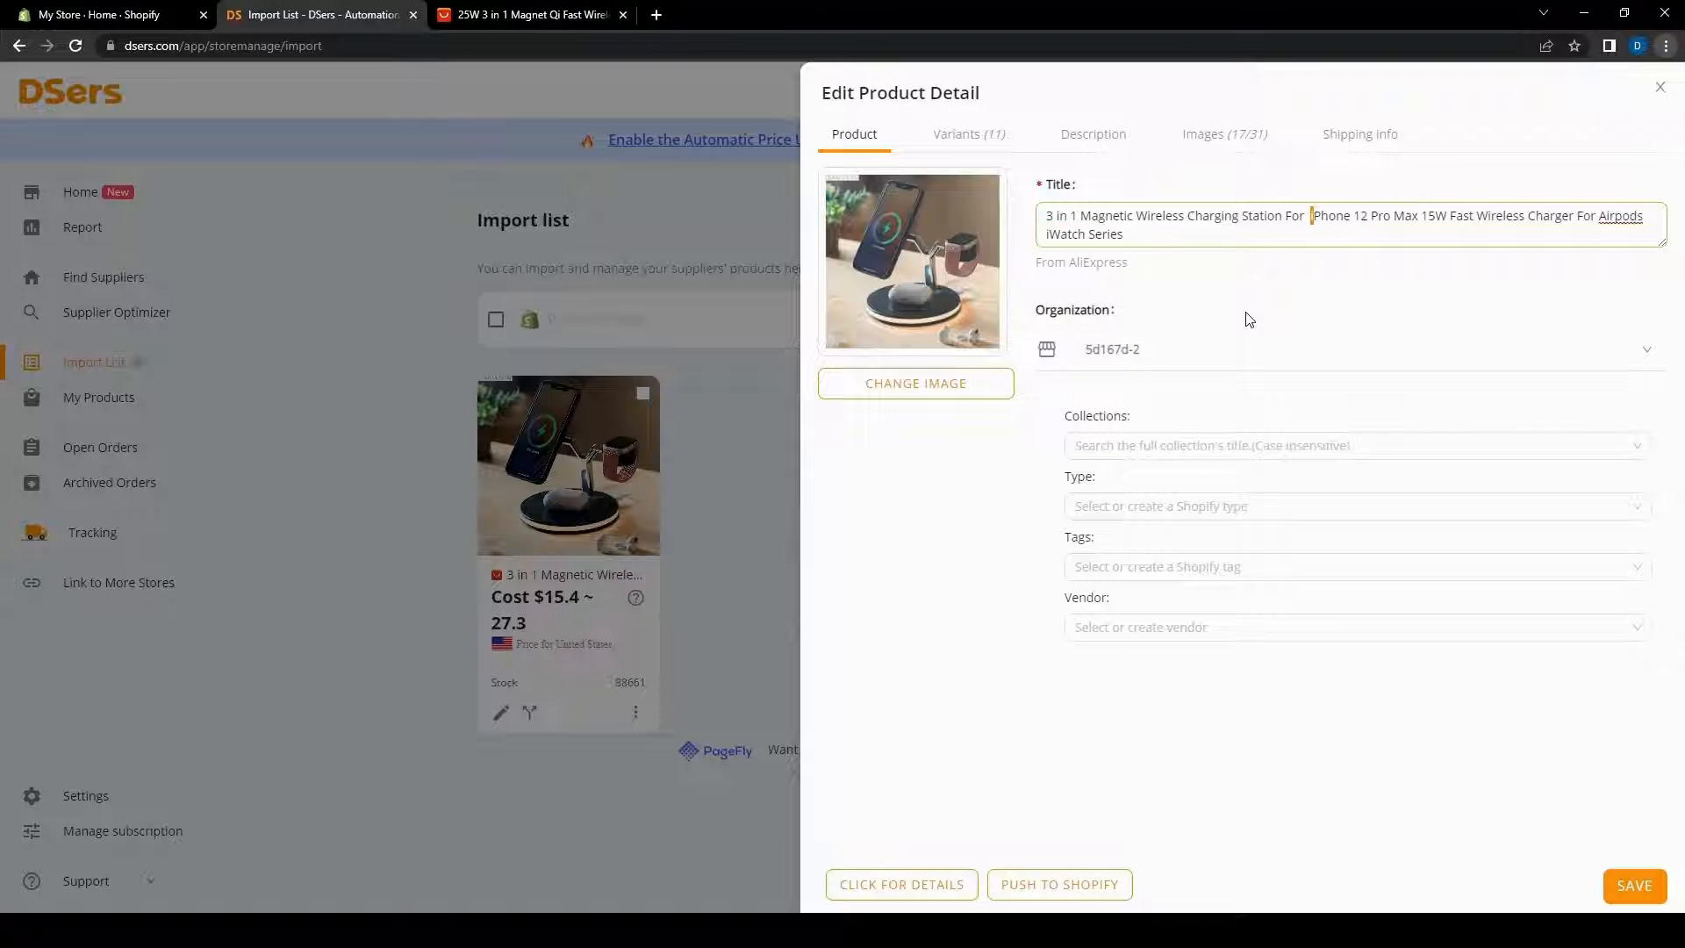
key("ctrl+Left")
key("shift+Right")
key("shift+Right")
key("shift+Right")
key("shift+Right")
key("shift+Right")
key("shift+Right")
key("shift+Right")
key("shift+Right")
key("shift+Right")
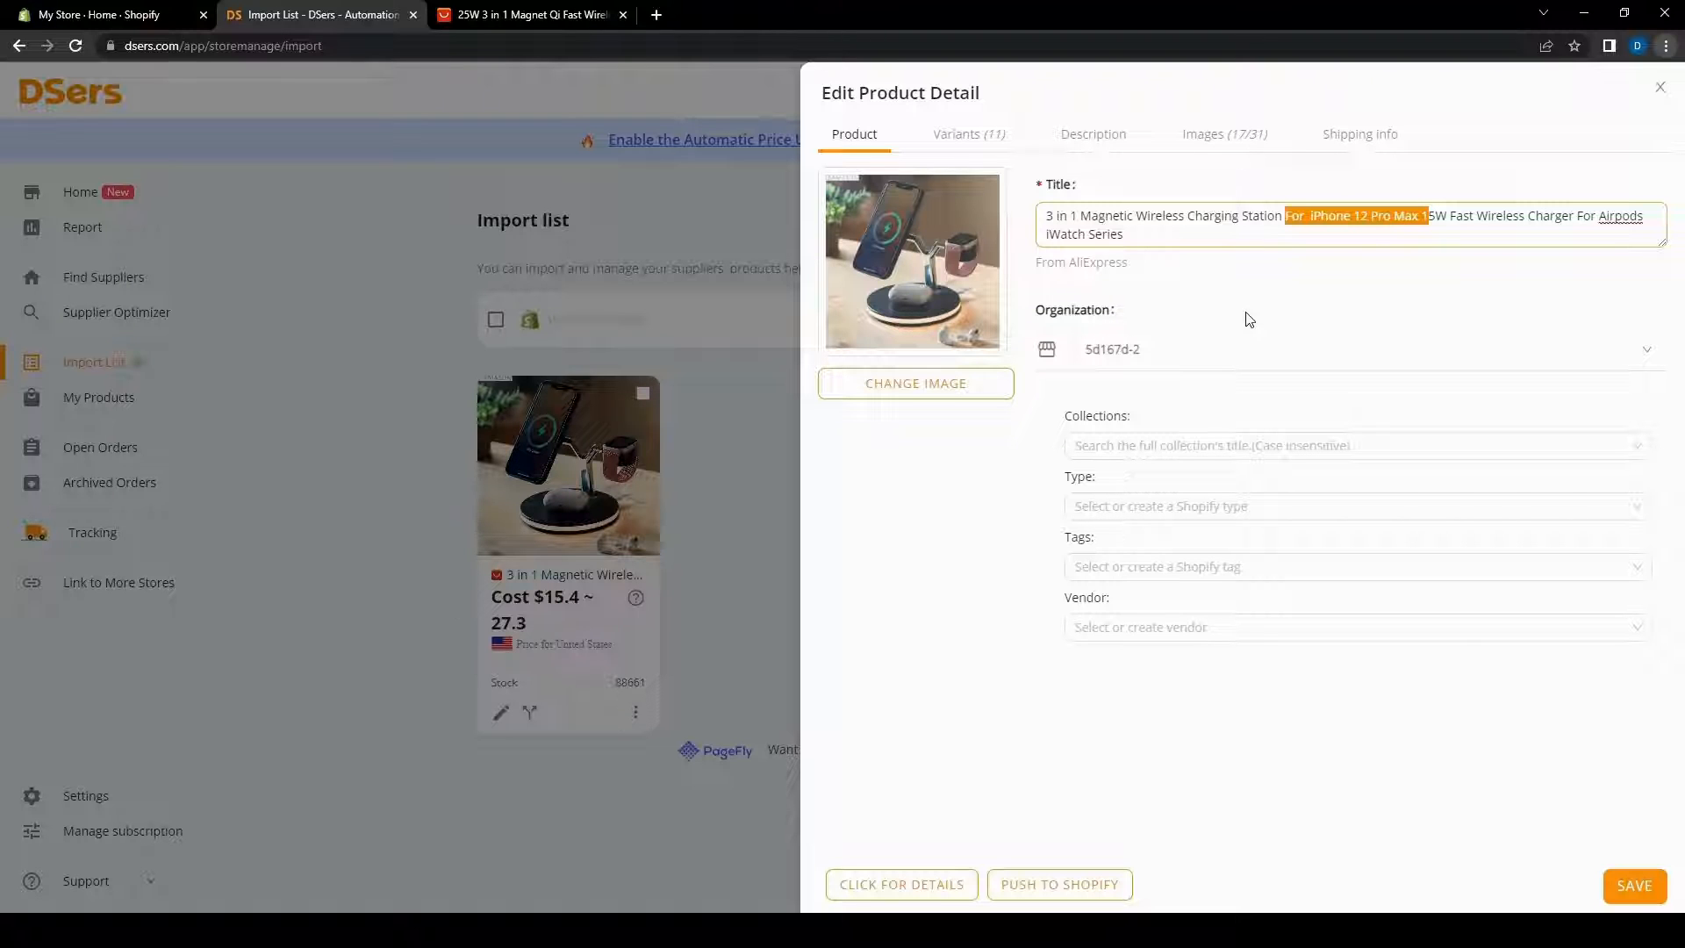
key("BackSpace")
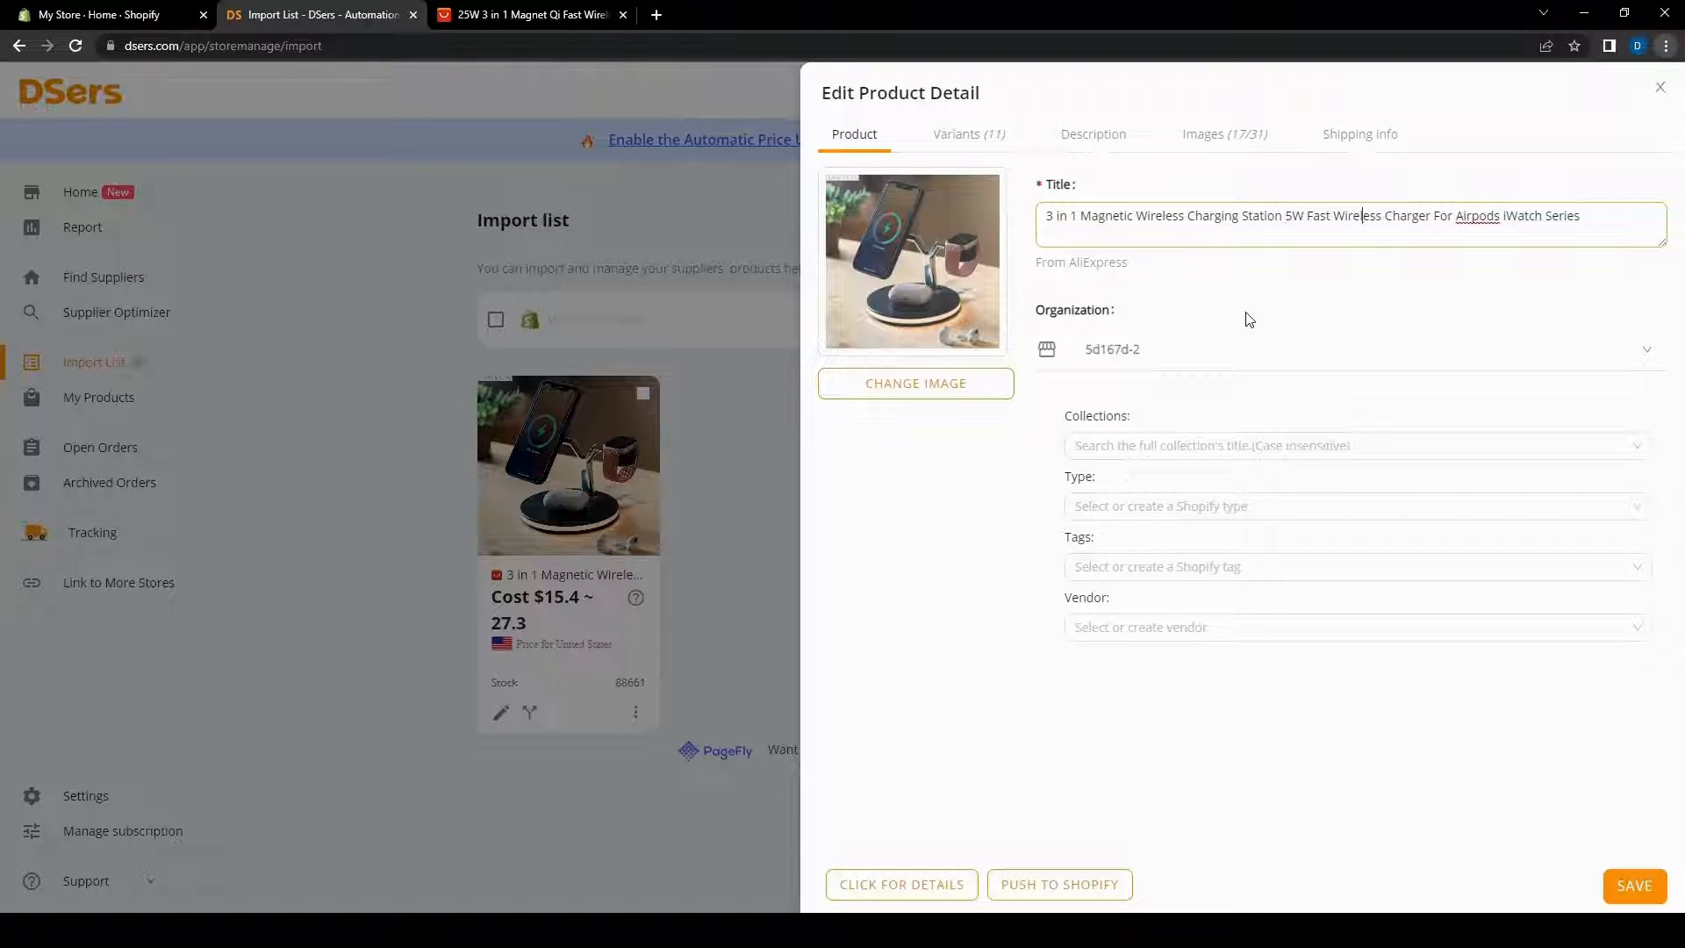
- Replace "For Airpods iWatch Series" at the end of the product title with "TWS Earphones Smart Watch"
key("Right")
key("shift+Right")
key("shift+Right")
key("shift+Right")
key("shift+Right")
key("shift+Right")
key("shift+Right")
key("shift+Right")
key("shift+Right")
key("shift+Right")
key("shift+Right")
key("shift+Right")
key("shift+Right")
key("shift+Right")
key("shift+Right")
key("shift+Right")
key("shift+Right")
key("shift+Right")
key("shift+Right")
key("shift+Right")
key("shift+Right")
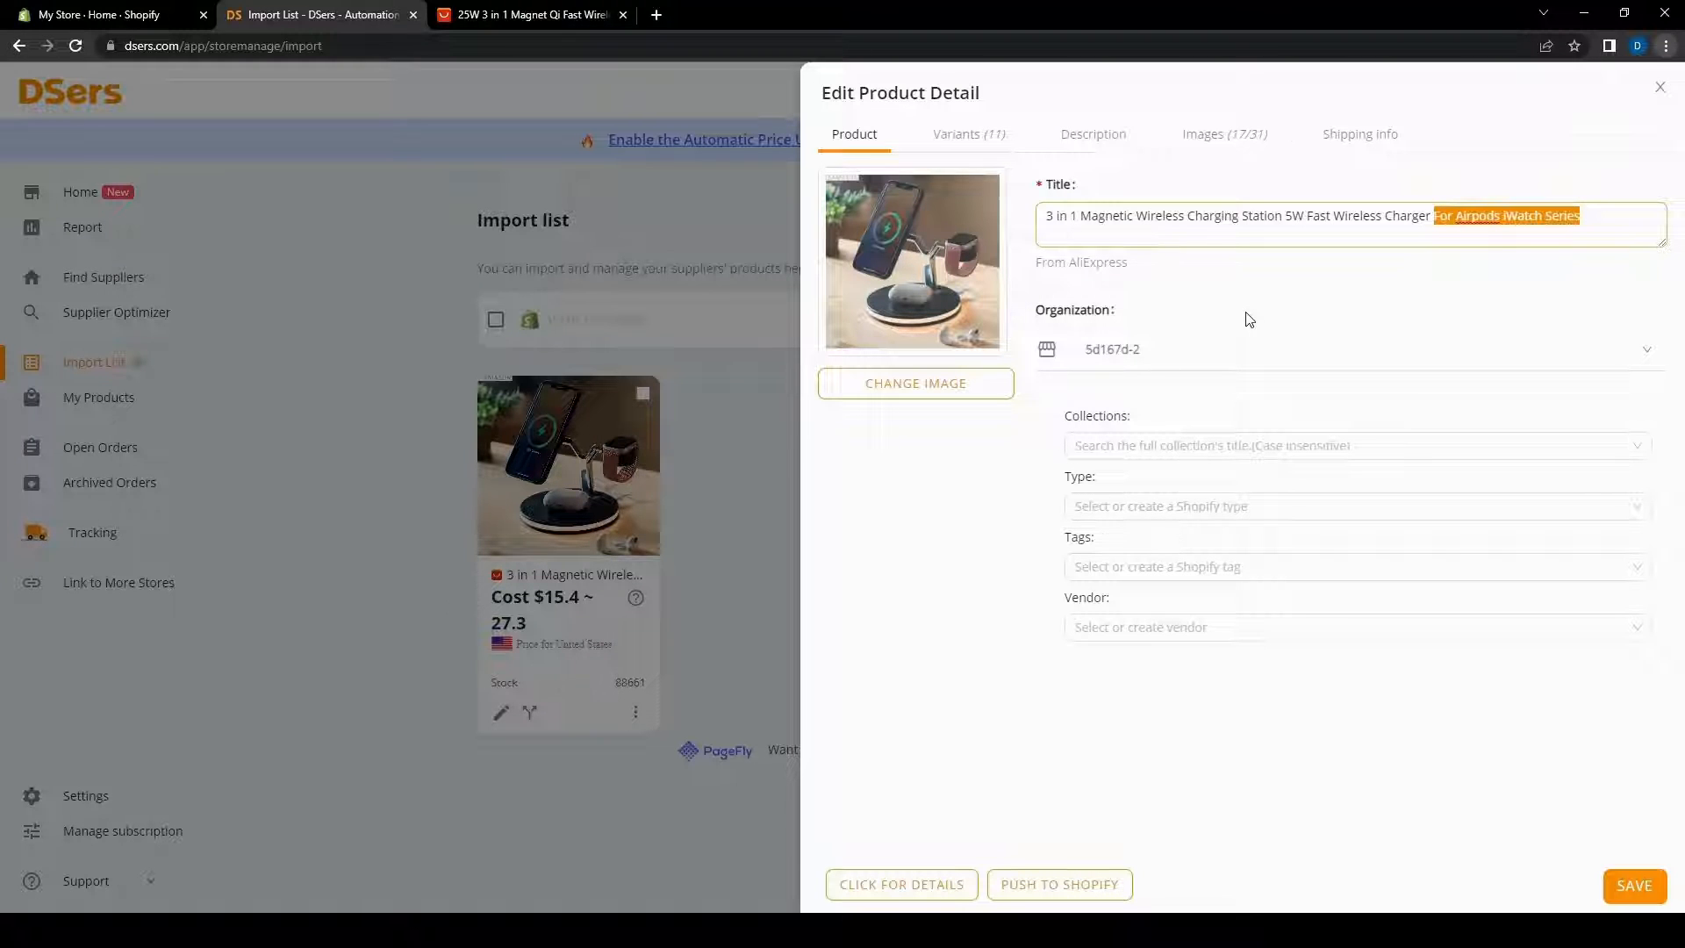
type("TWS")
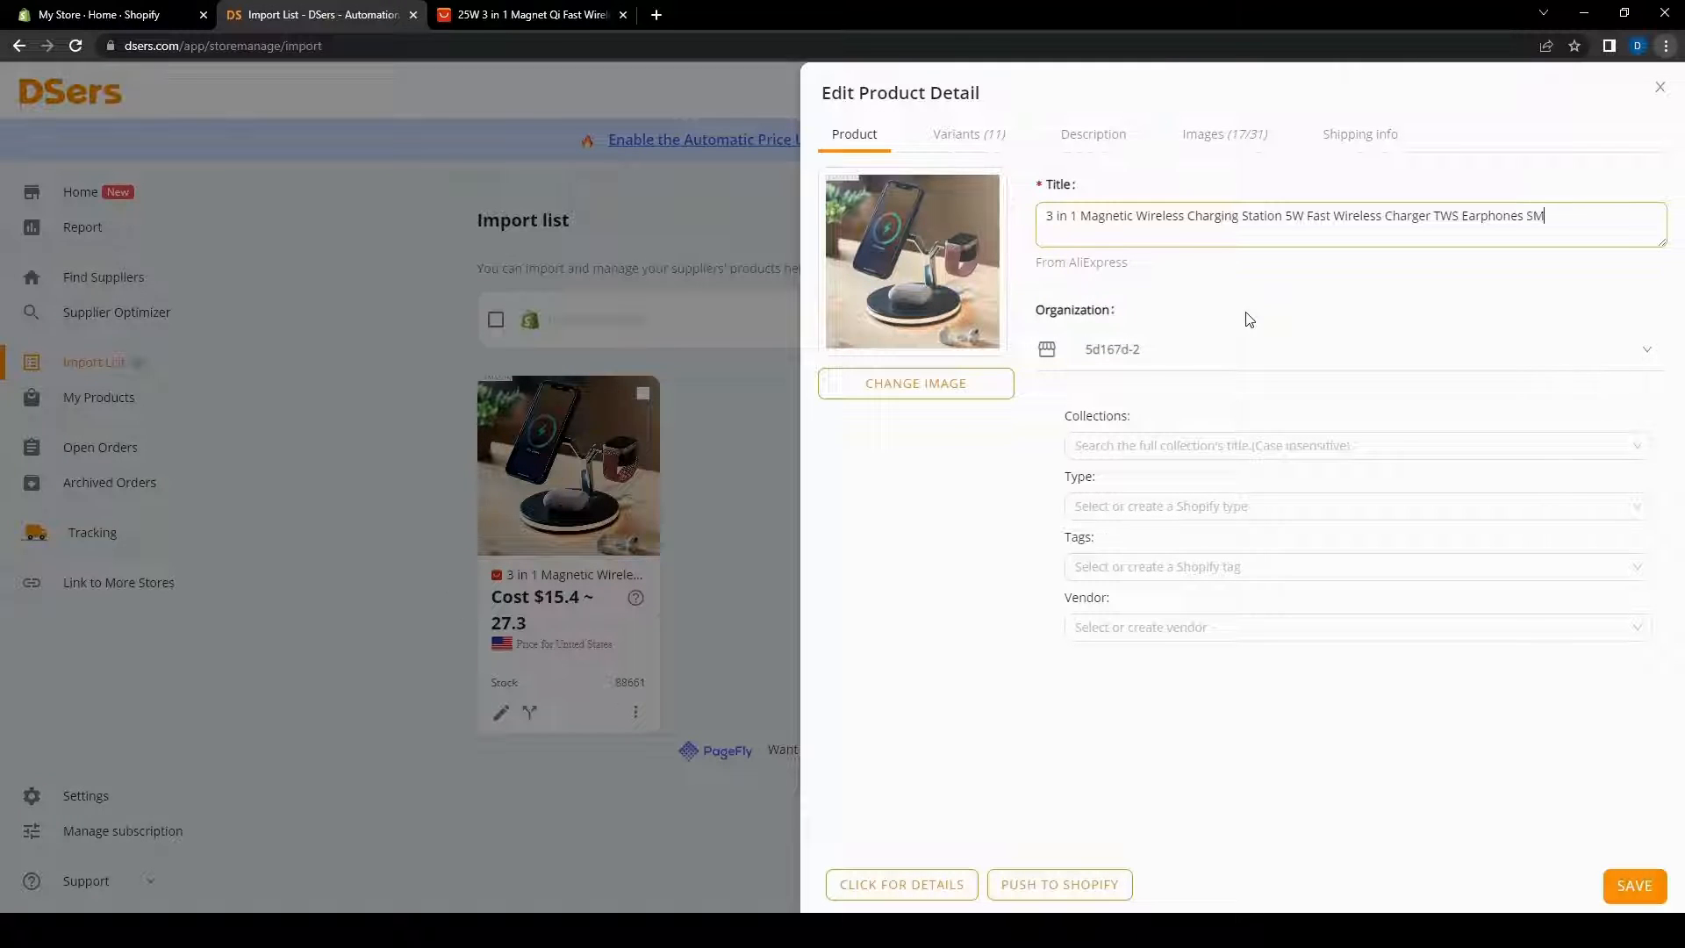
type("mart Watch")
left_click(913, 384)
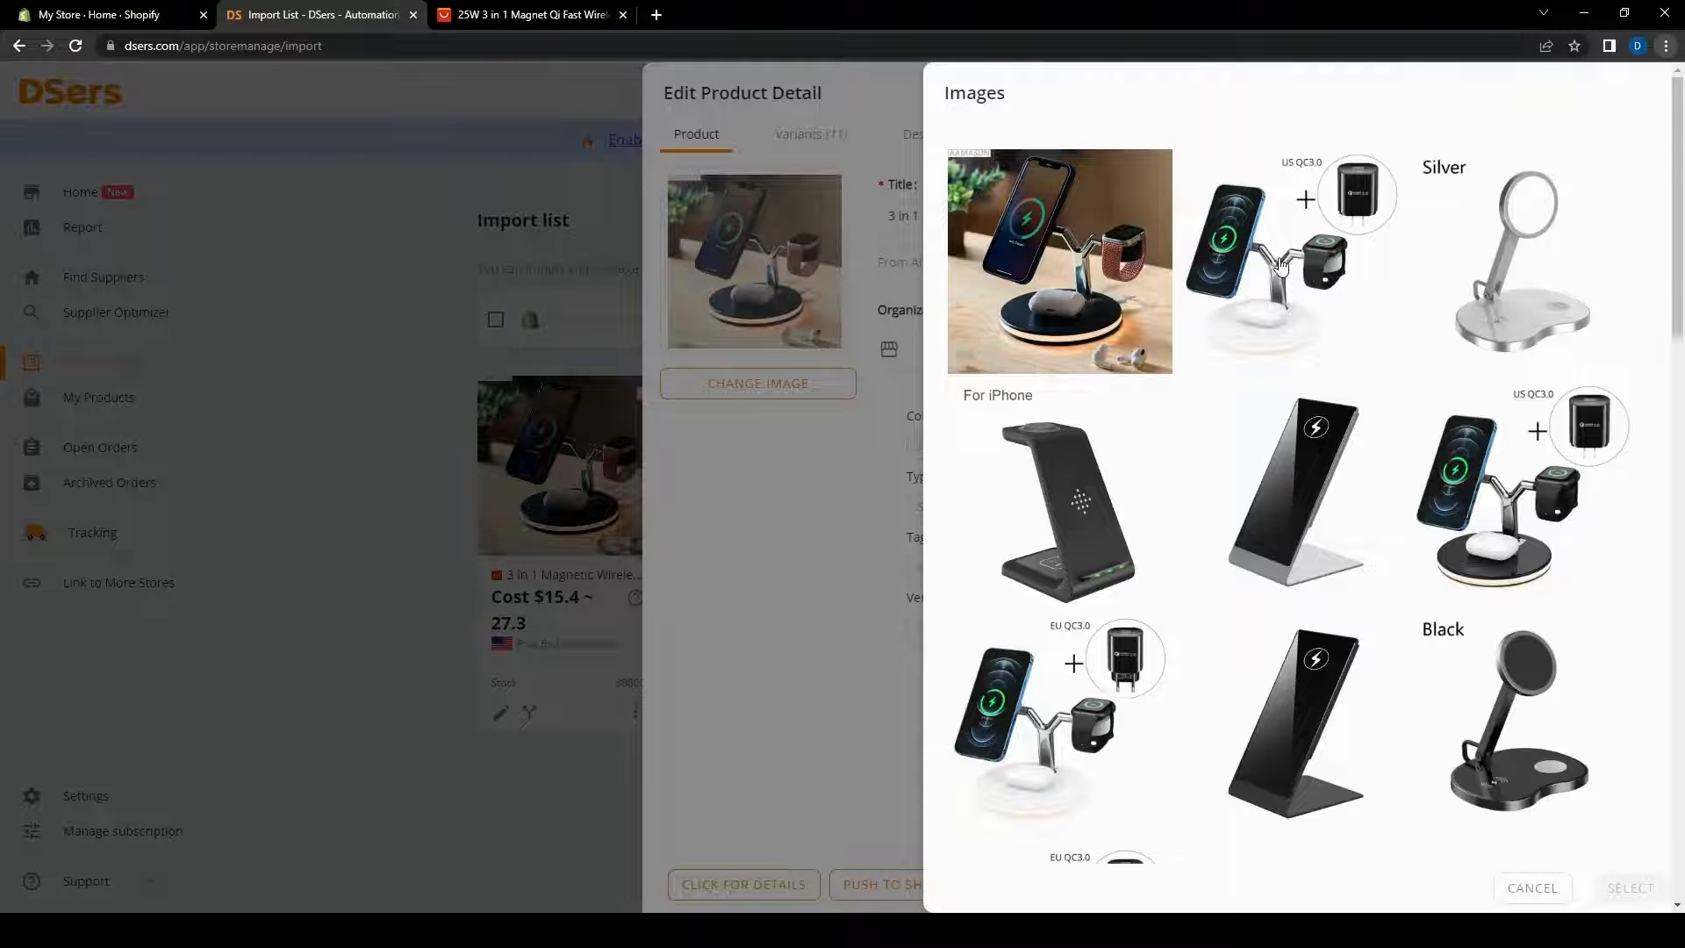
left_click(1282, 266)
left_click(1542, 488)
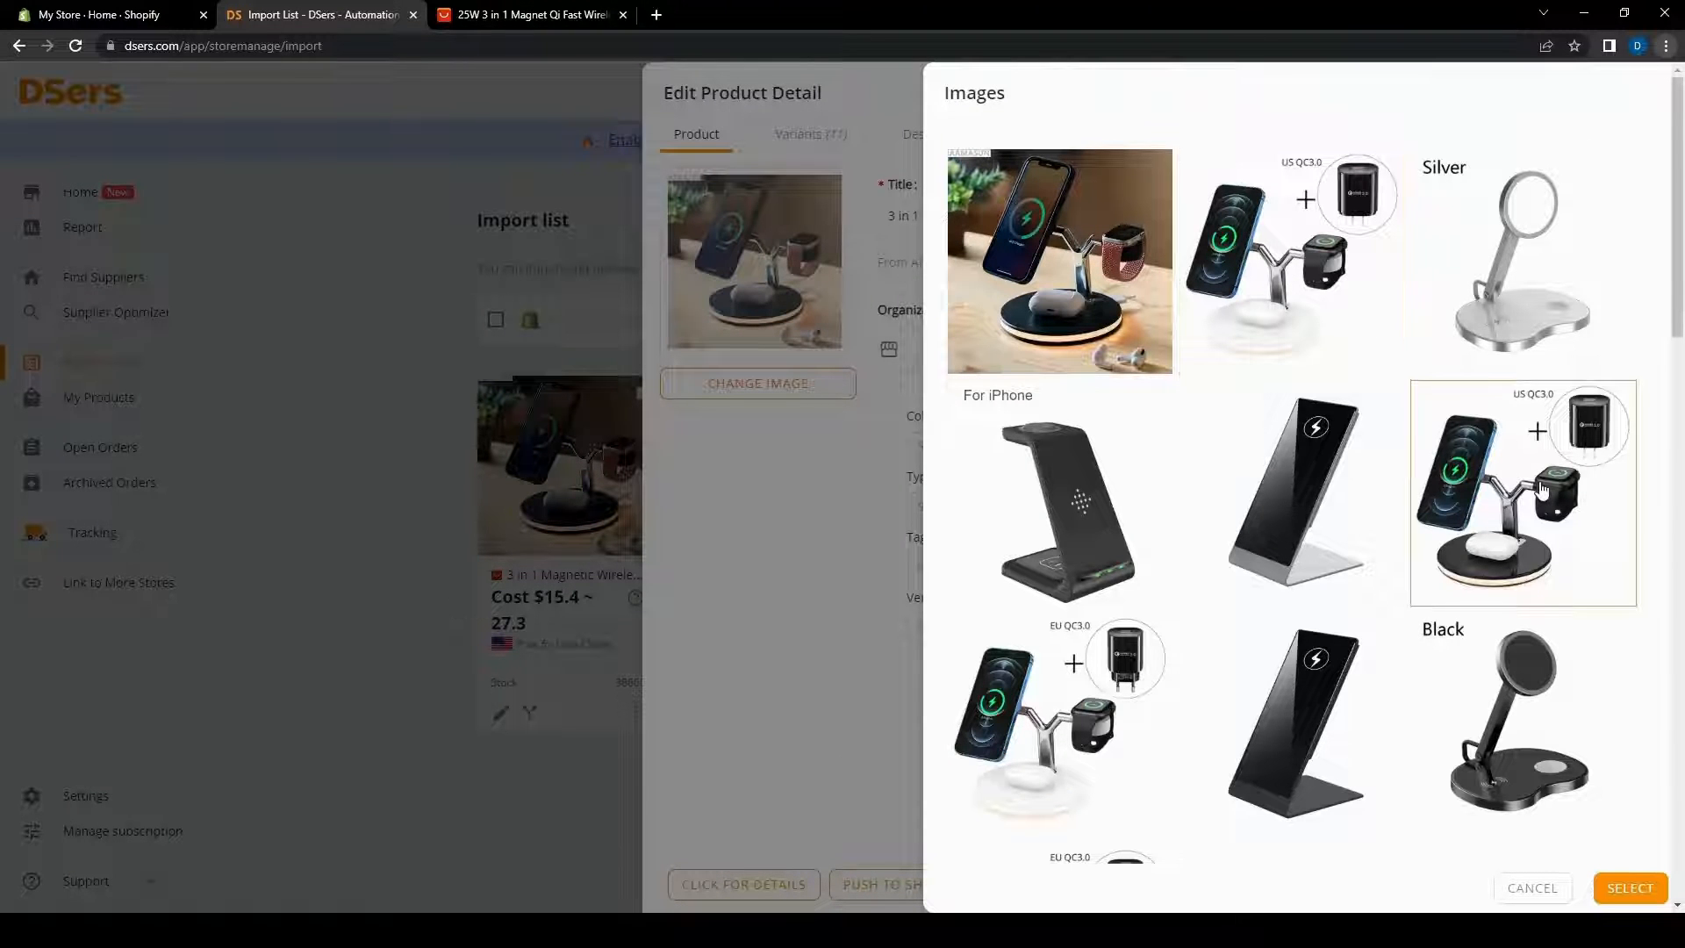
left_click(1121, 252)
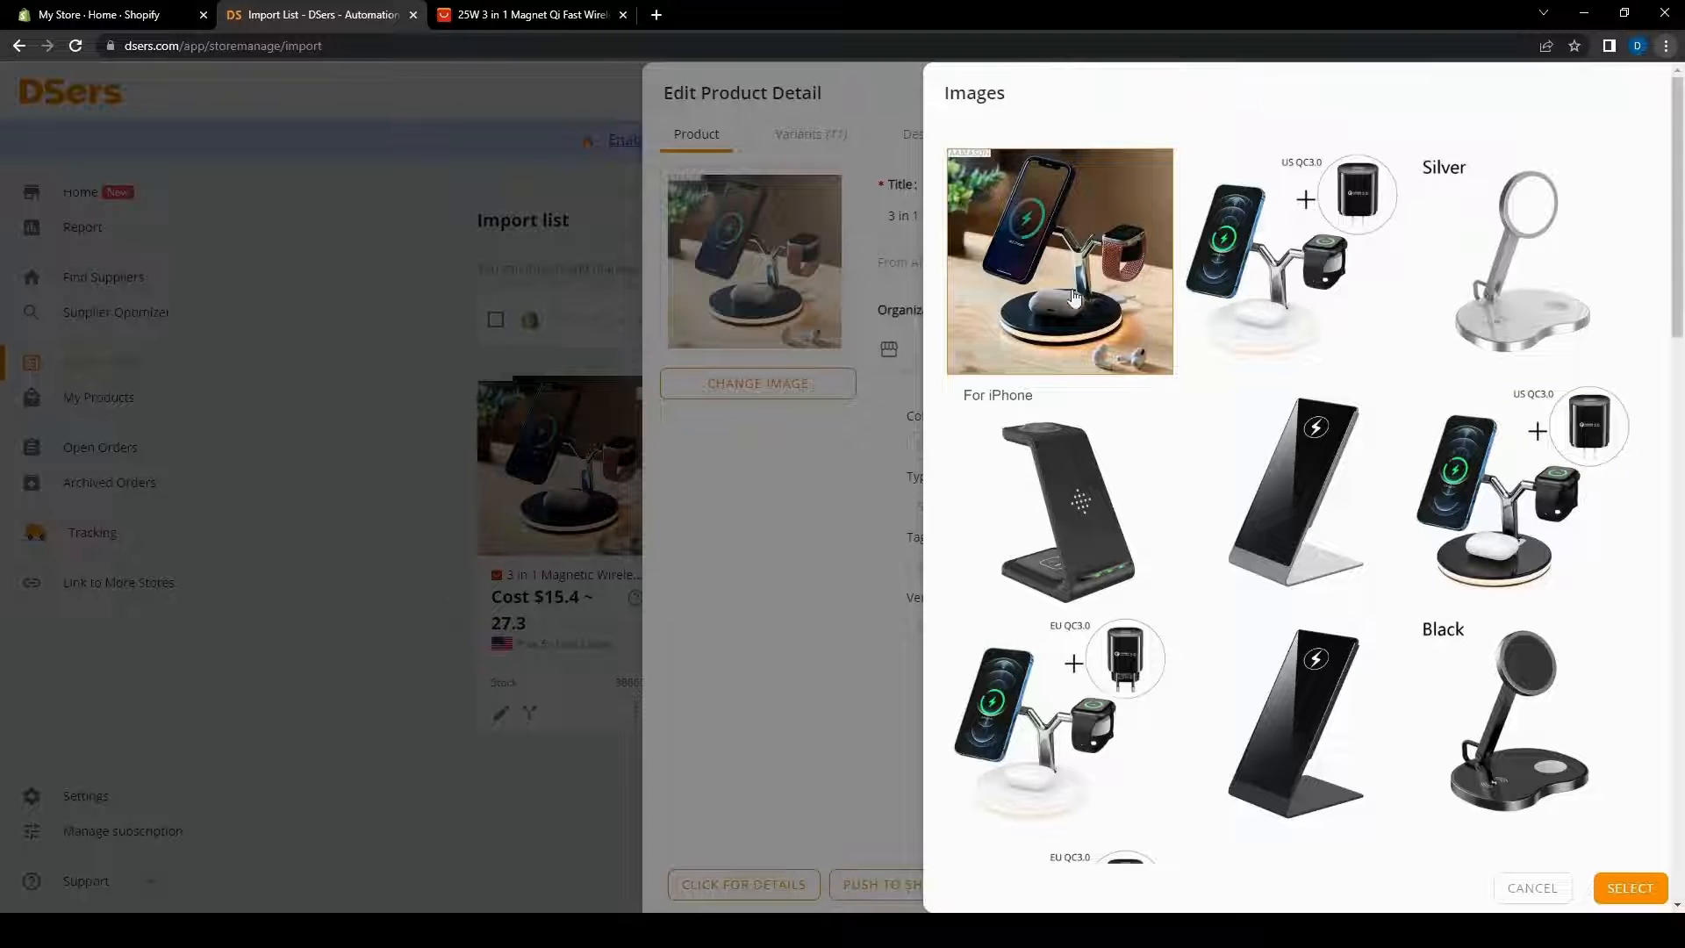
left_click(1525, 887)
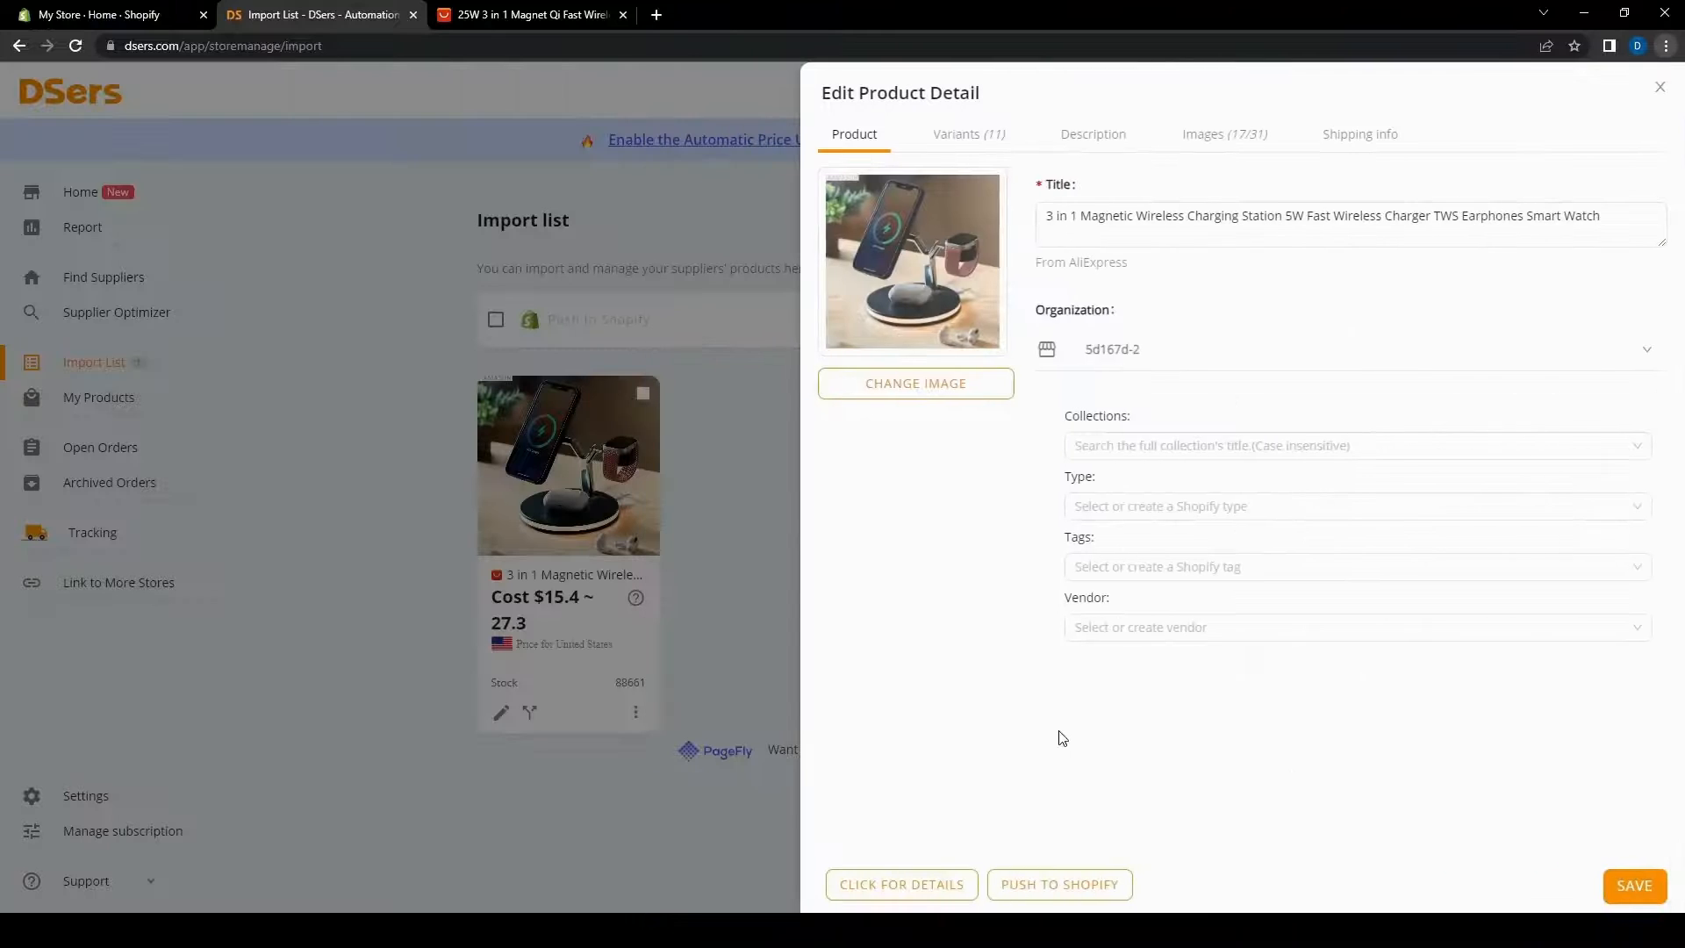
- Check the Collections and Type options without assigning any, and save the edited product details
left_click(1149, 444)
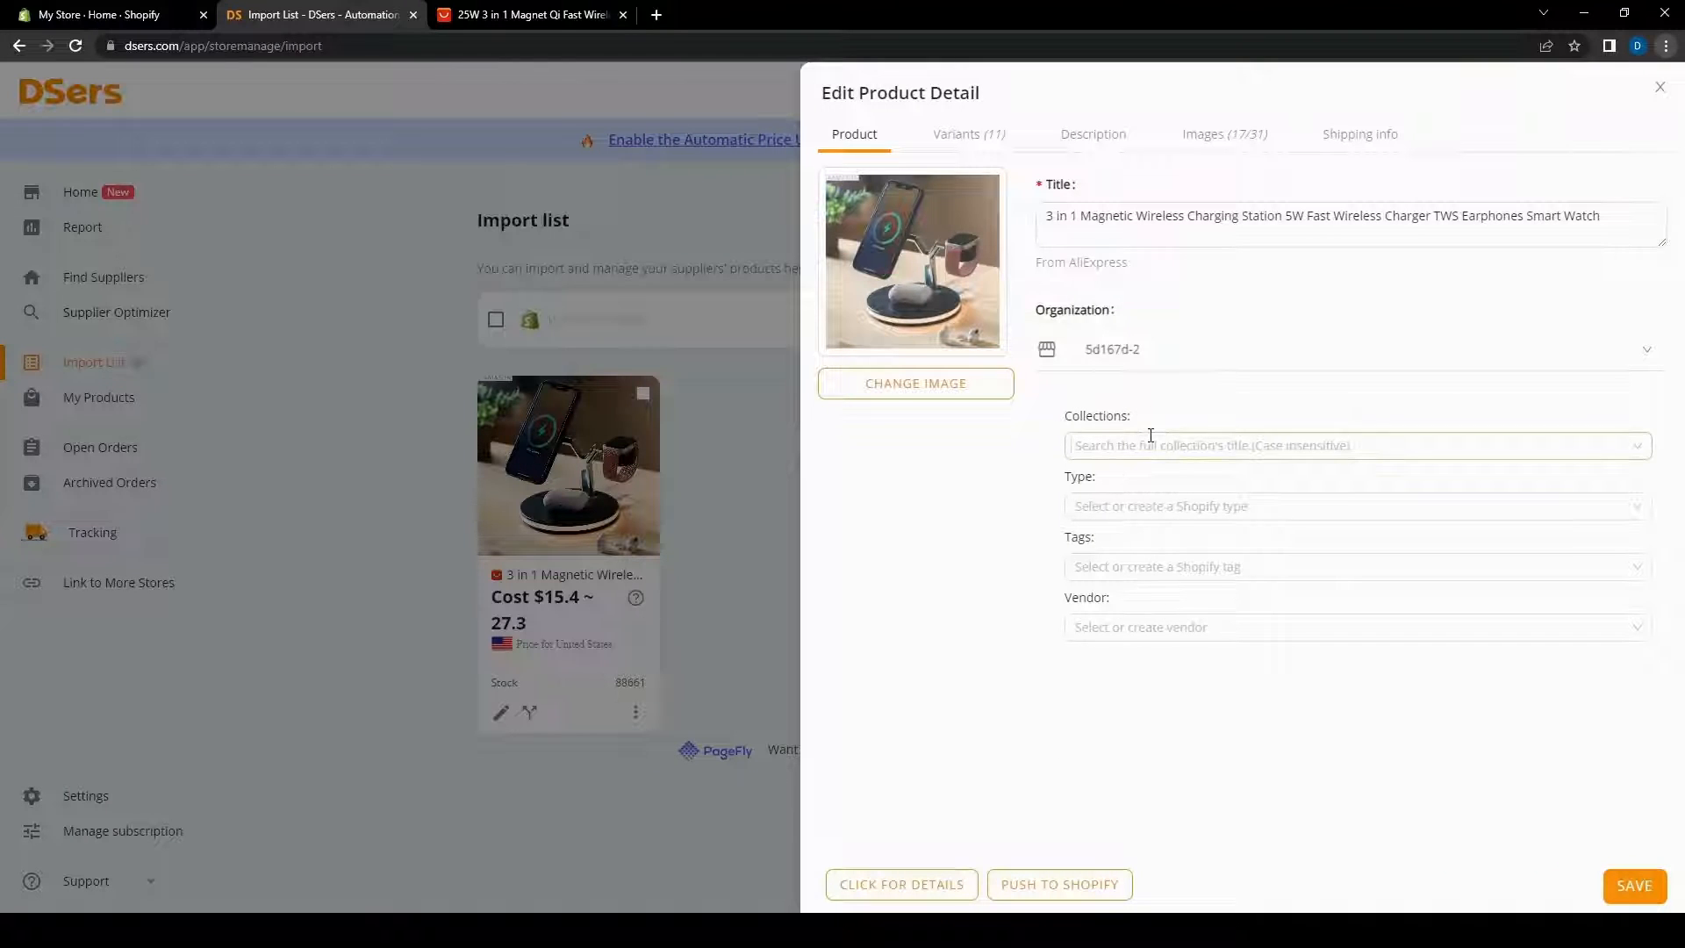
left_click(1207, 355)
left_click(1207, 357)
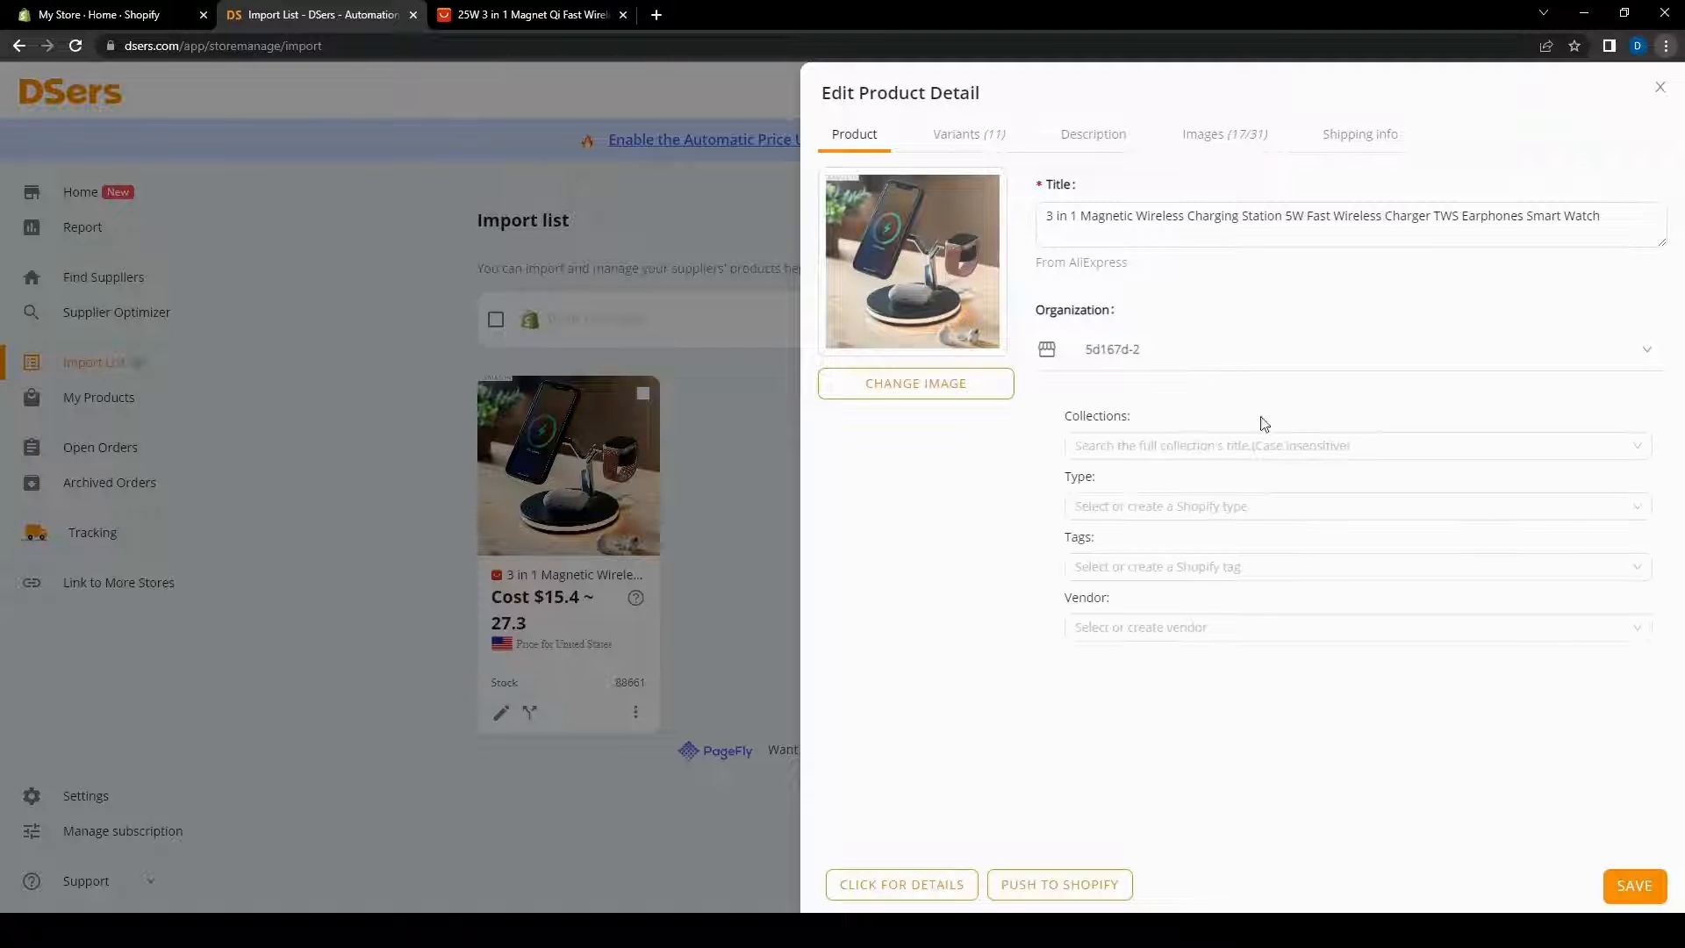
left_click(1158, 444)
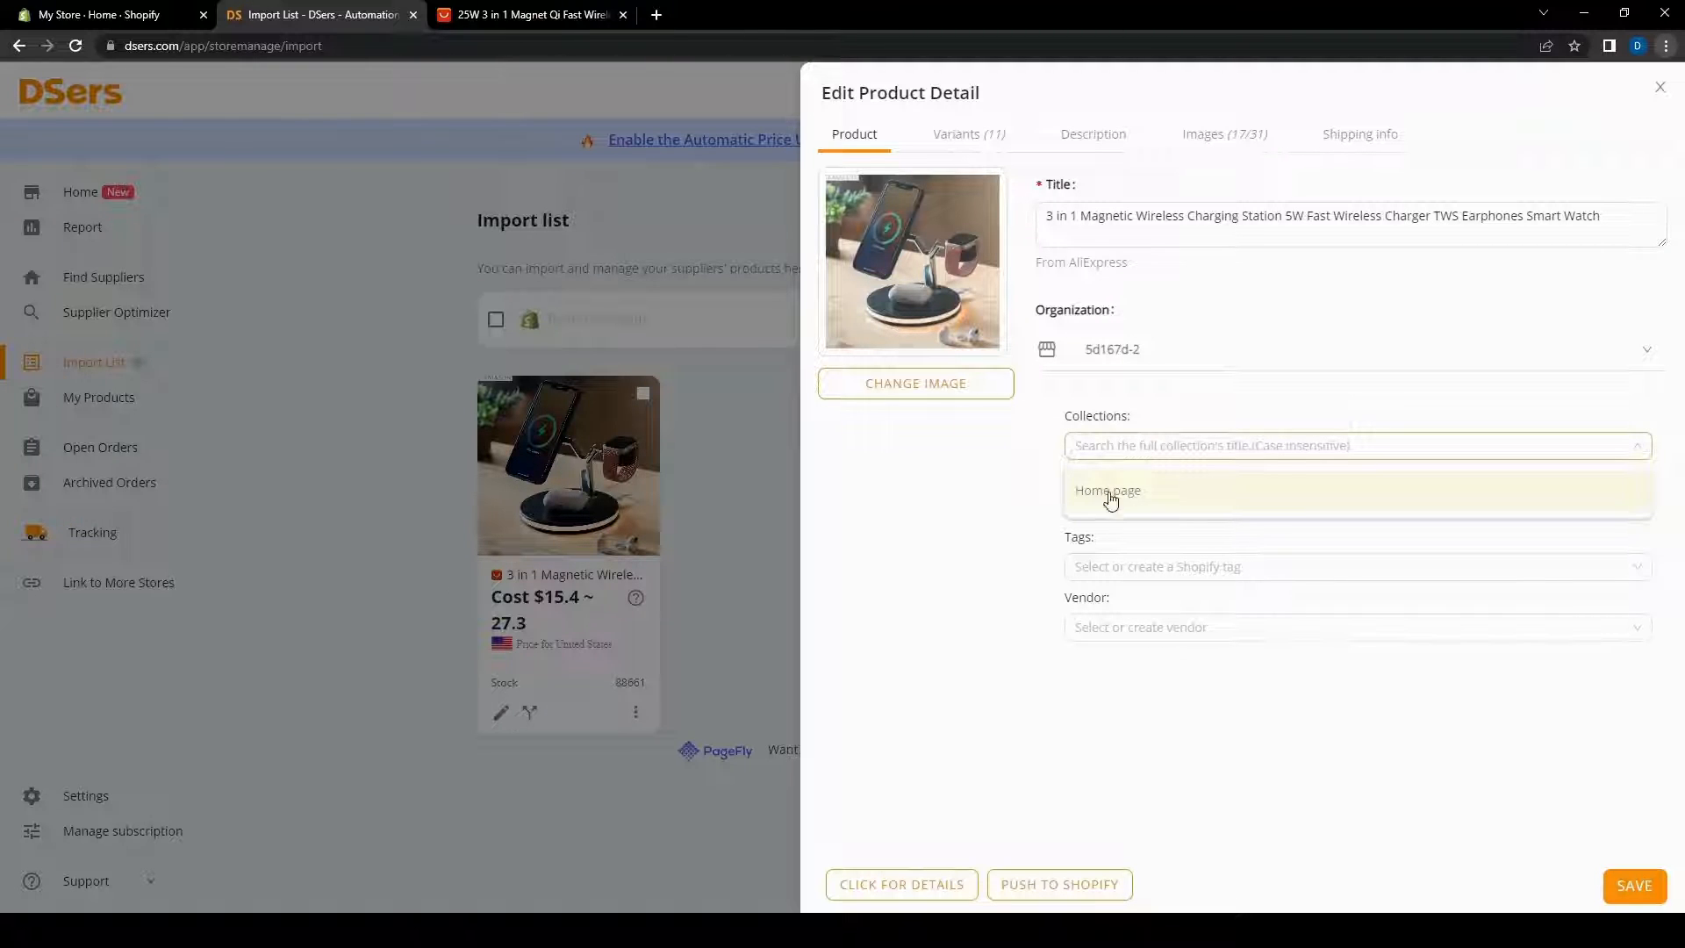
left_click(1009, 620)
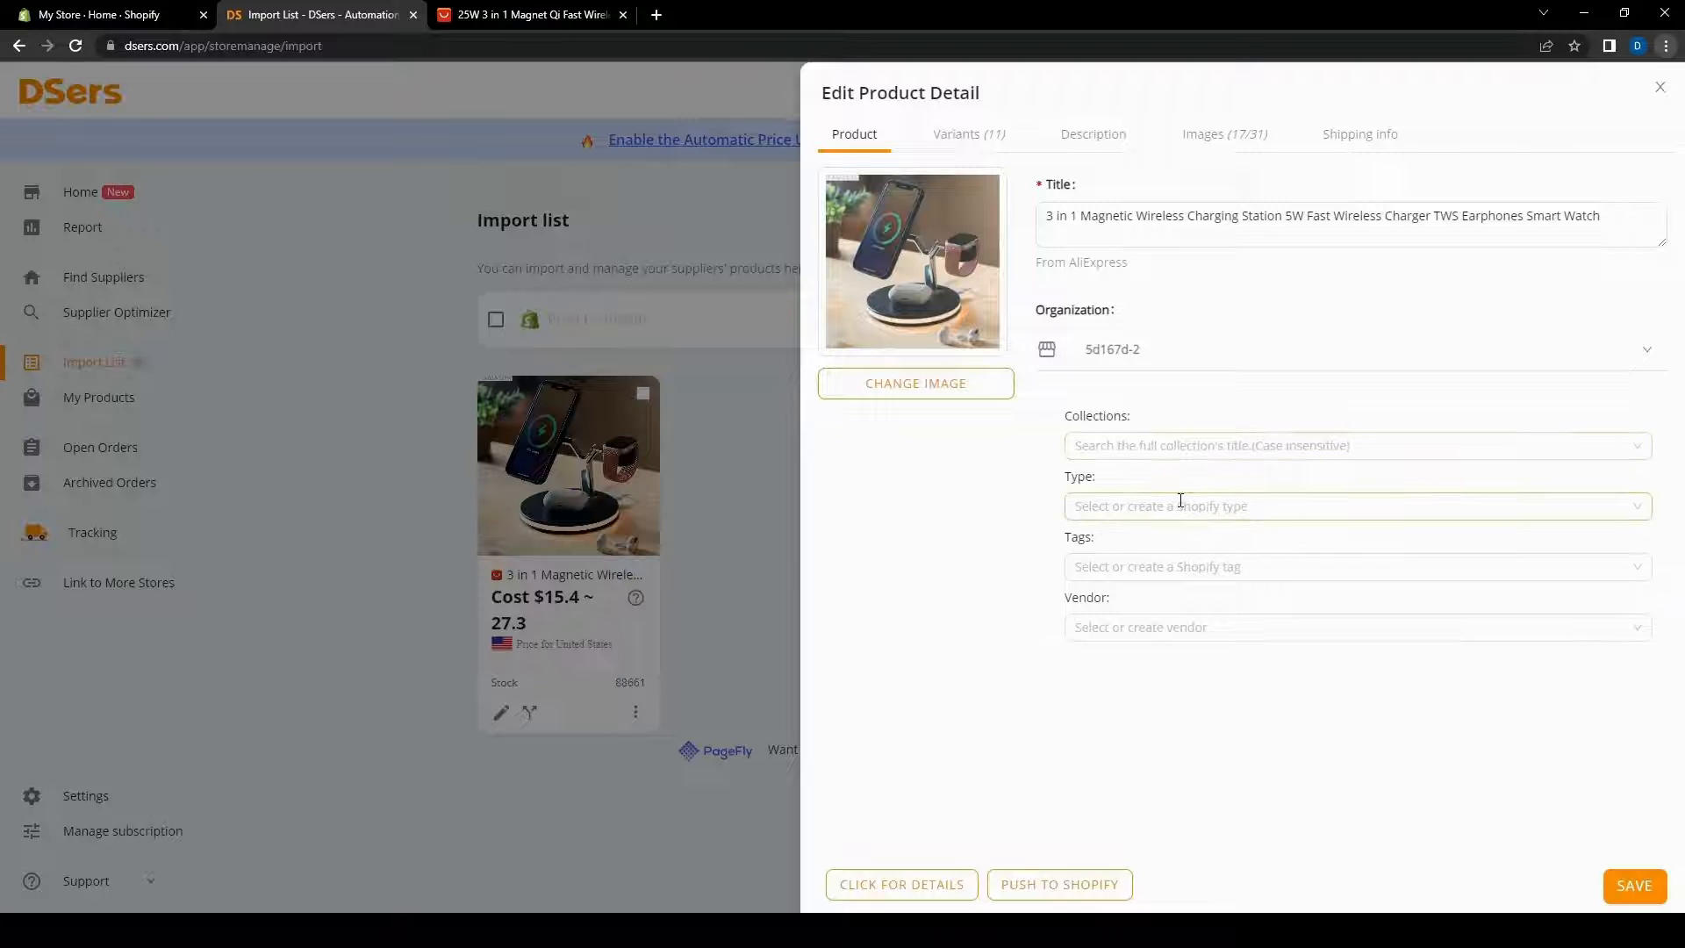
left_click(1180, 500)
left_click(987, 630)
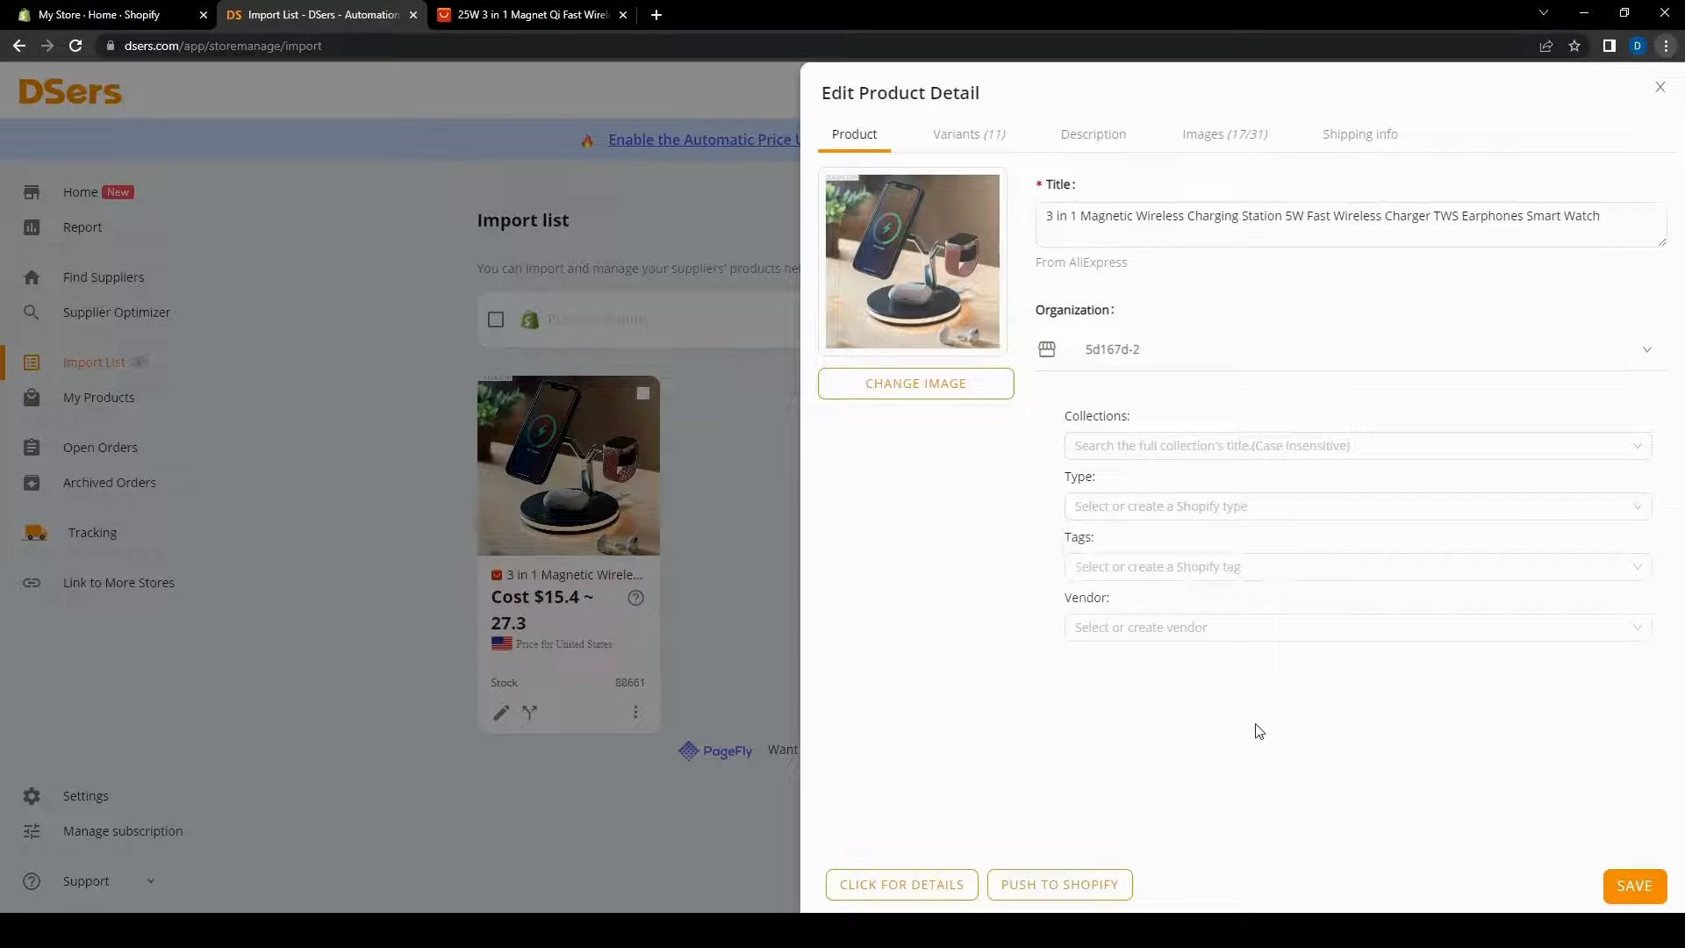
left_click(1634, 886)
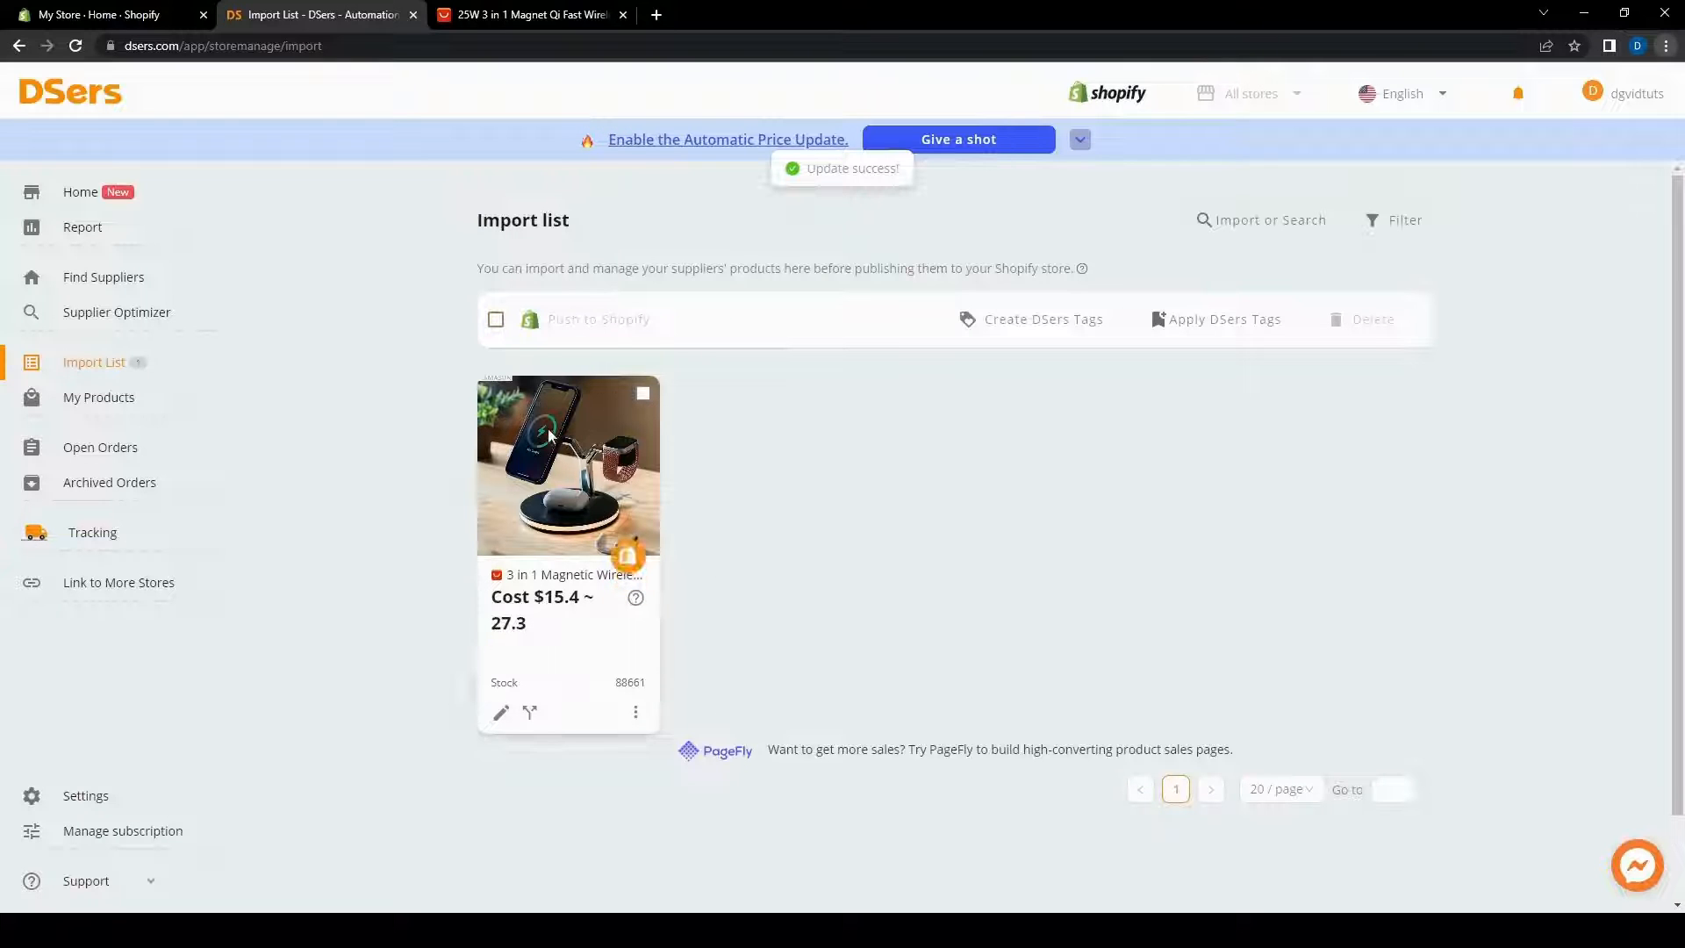
- Select the charging station in the import list and confirm its DSers tags without adding any tag
left_click(496, 320)
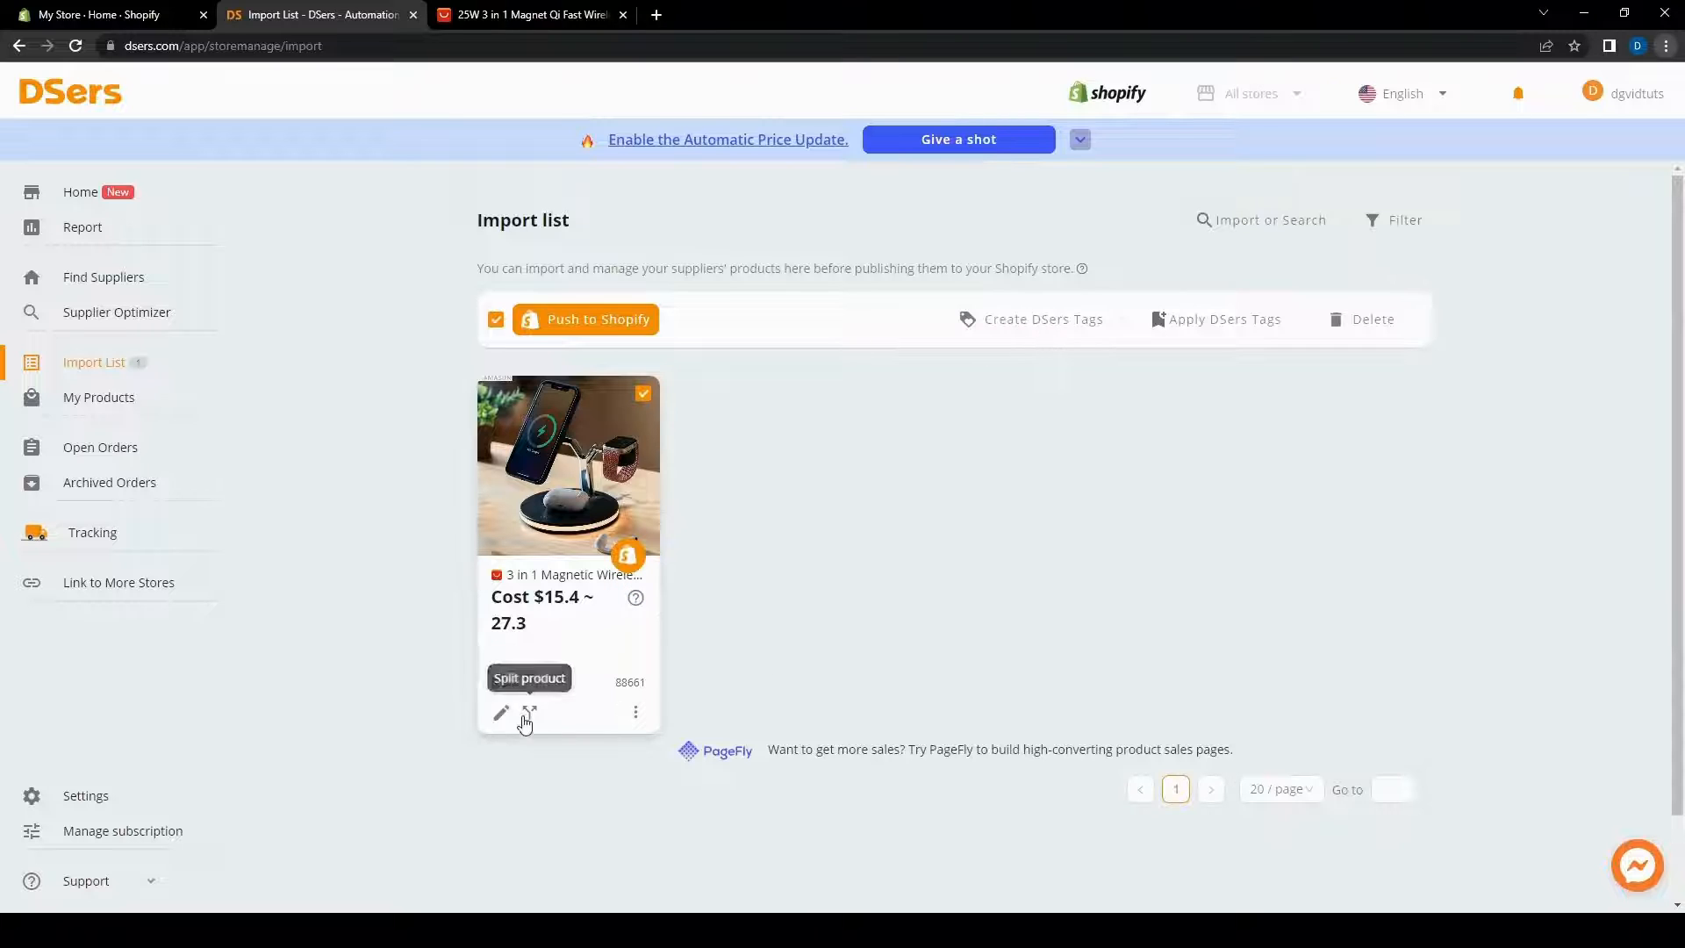
left_click(635, 711)
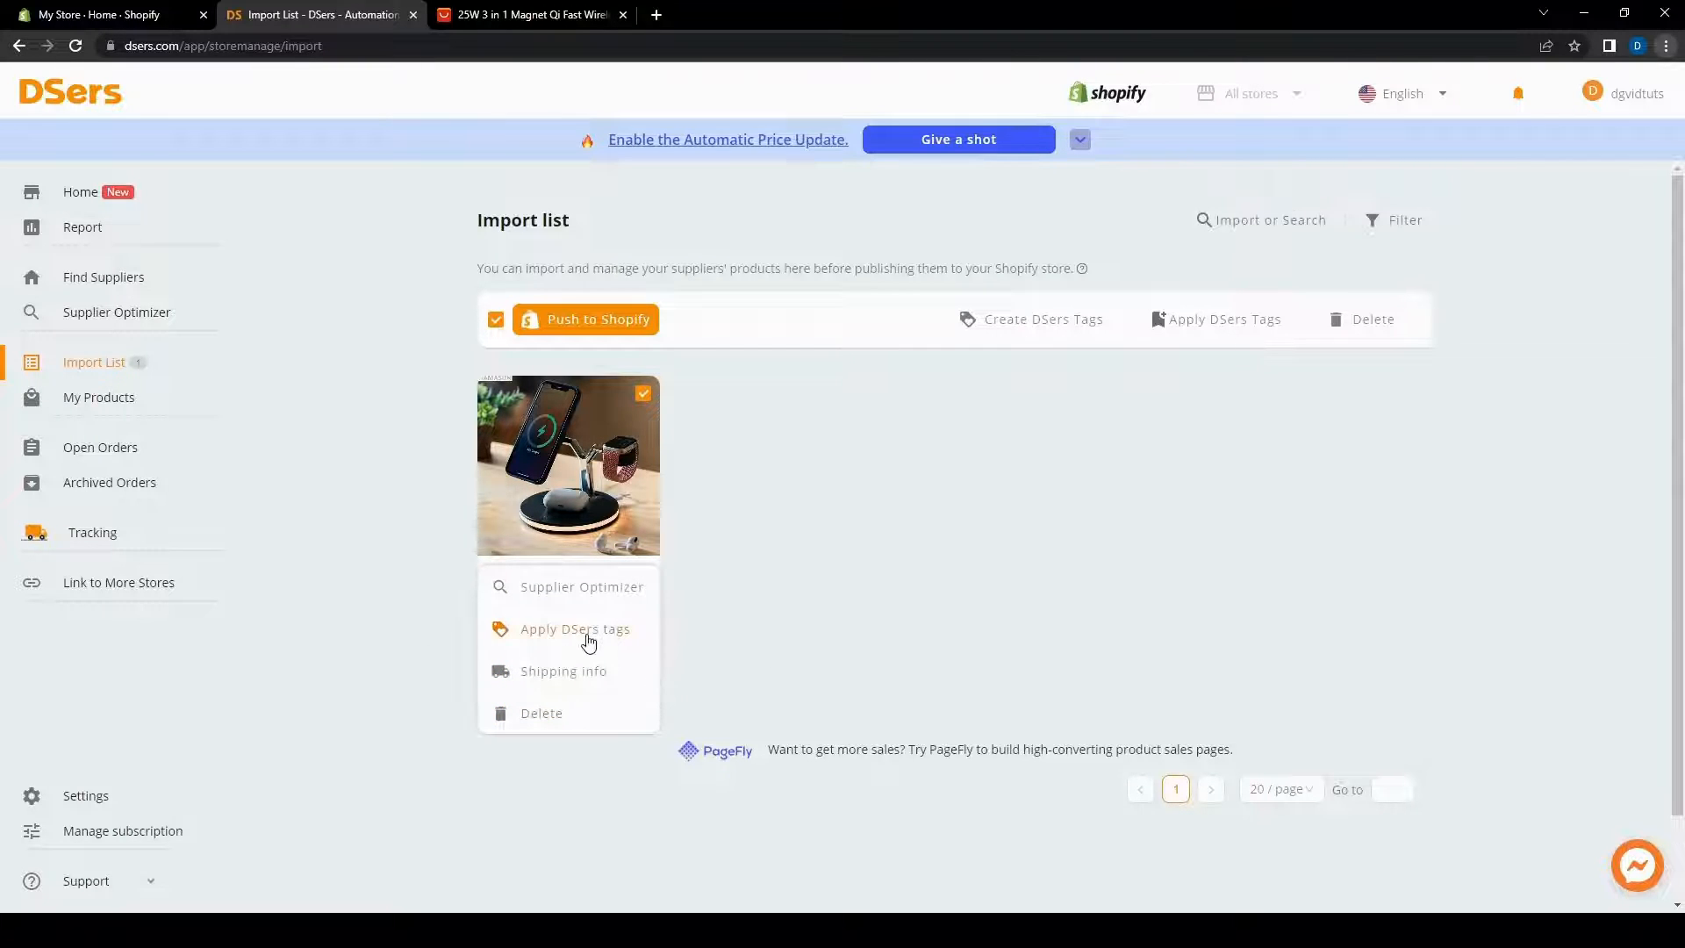
left_click(583, 628)
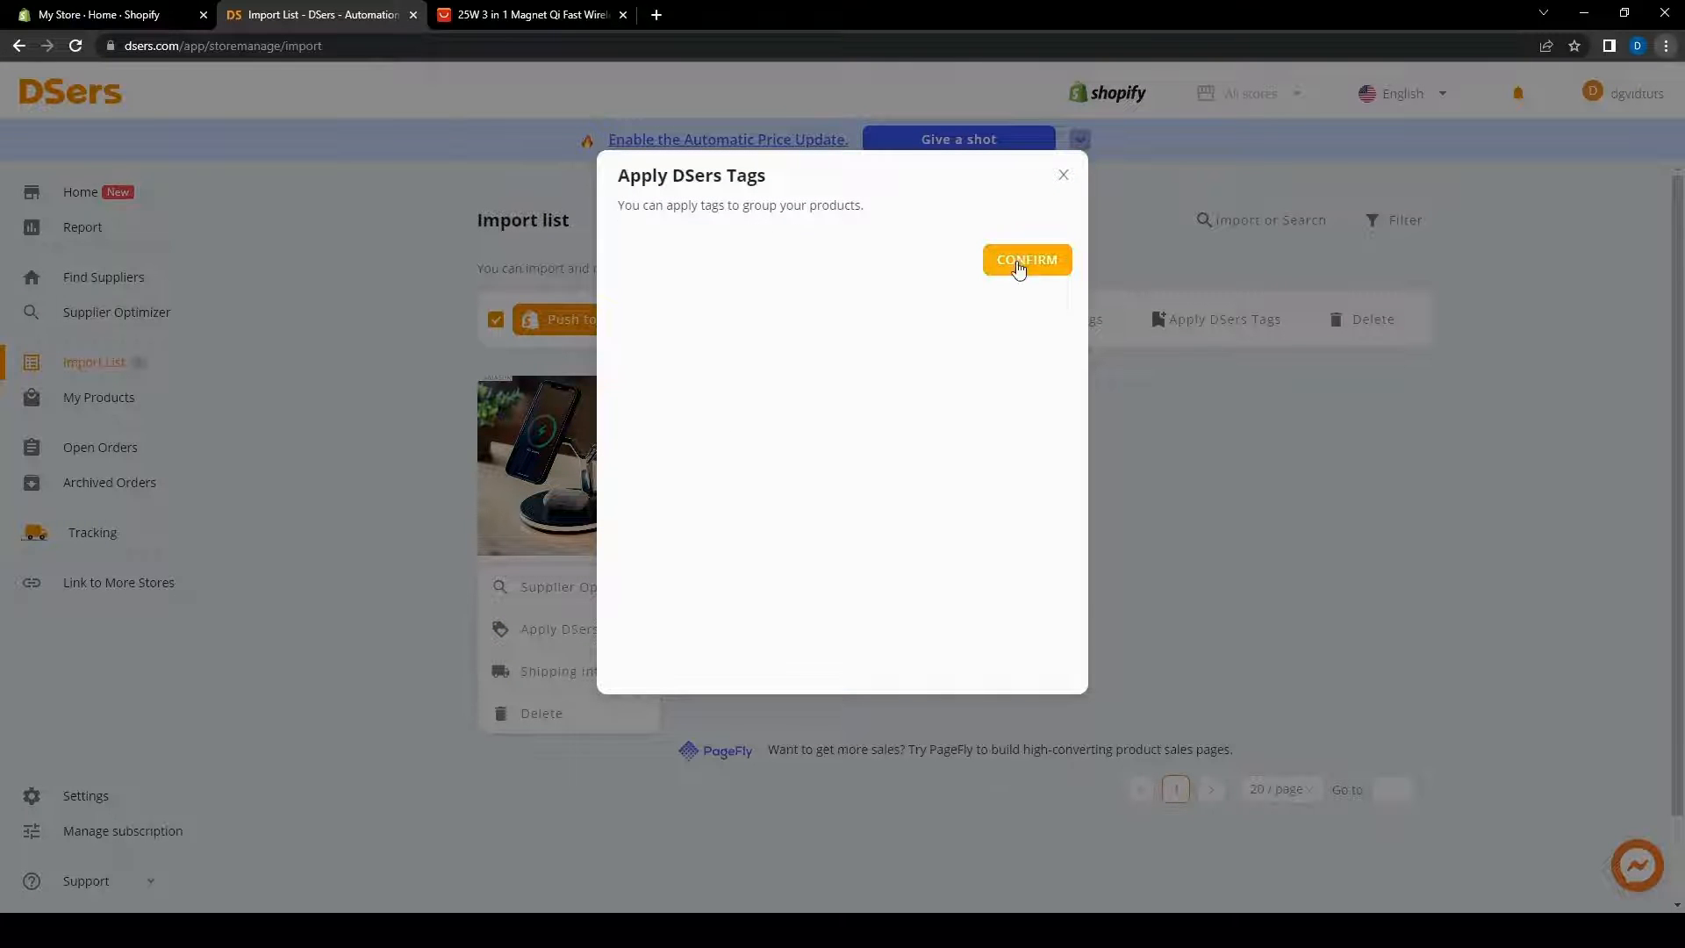
left_click(1027, 263)
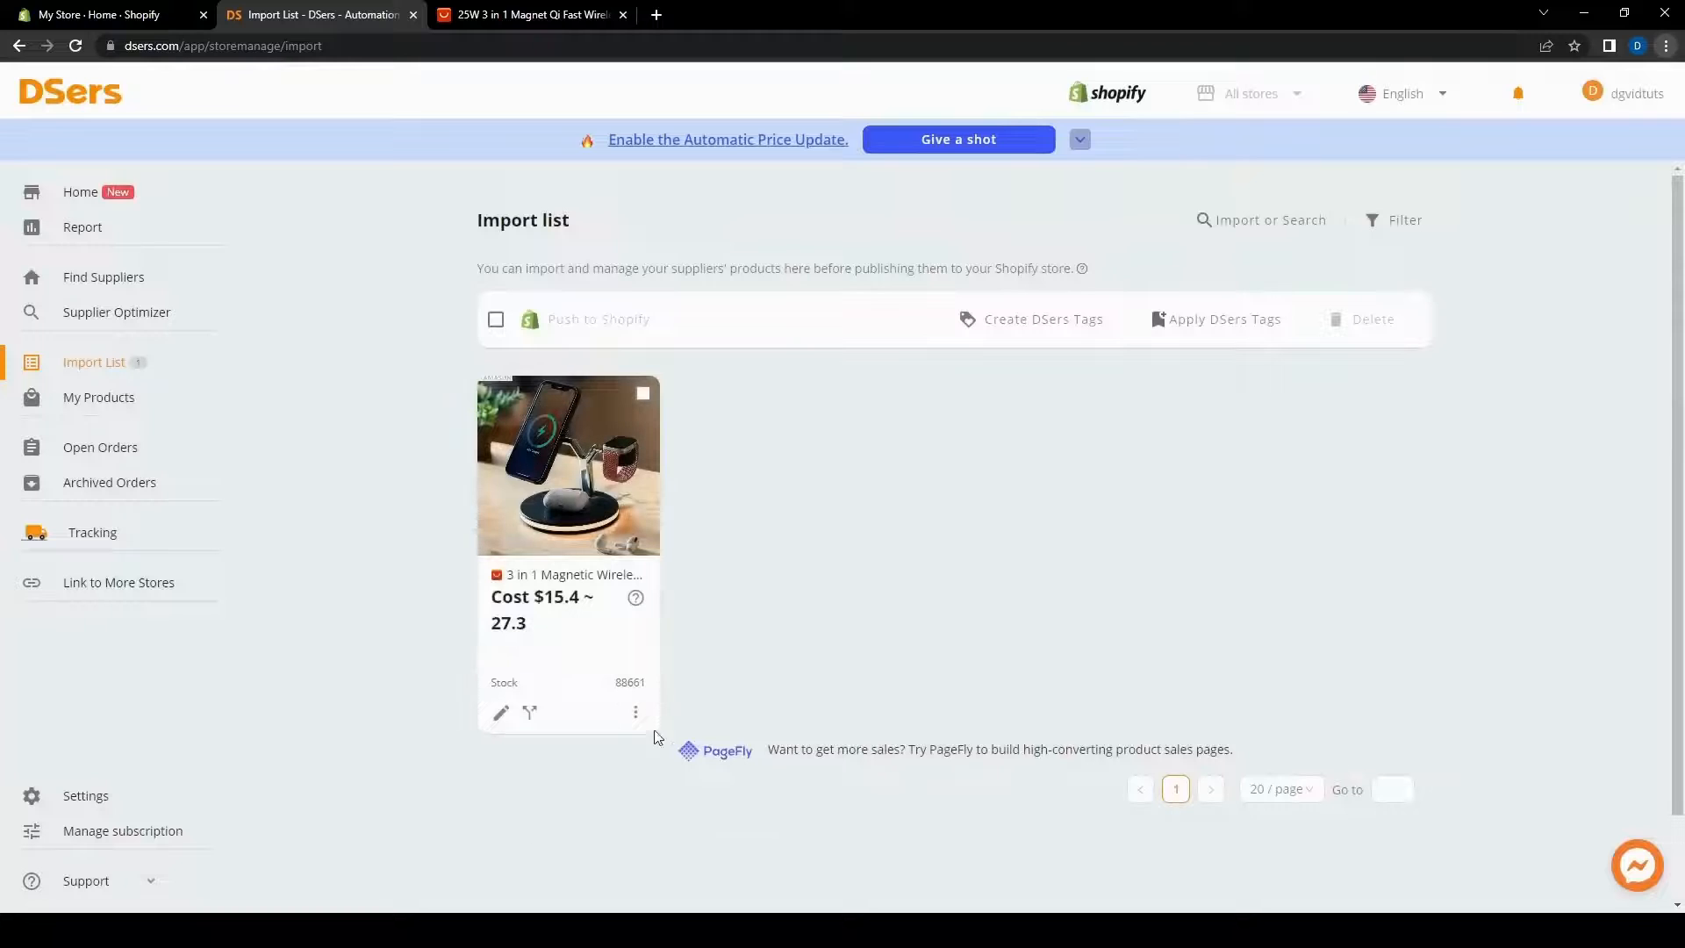
- Open the imported charging station's shipping info and review its product organization fields and variants
left_click(636, 713)
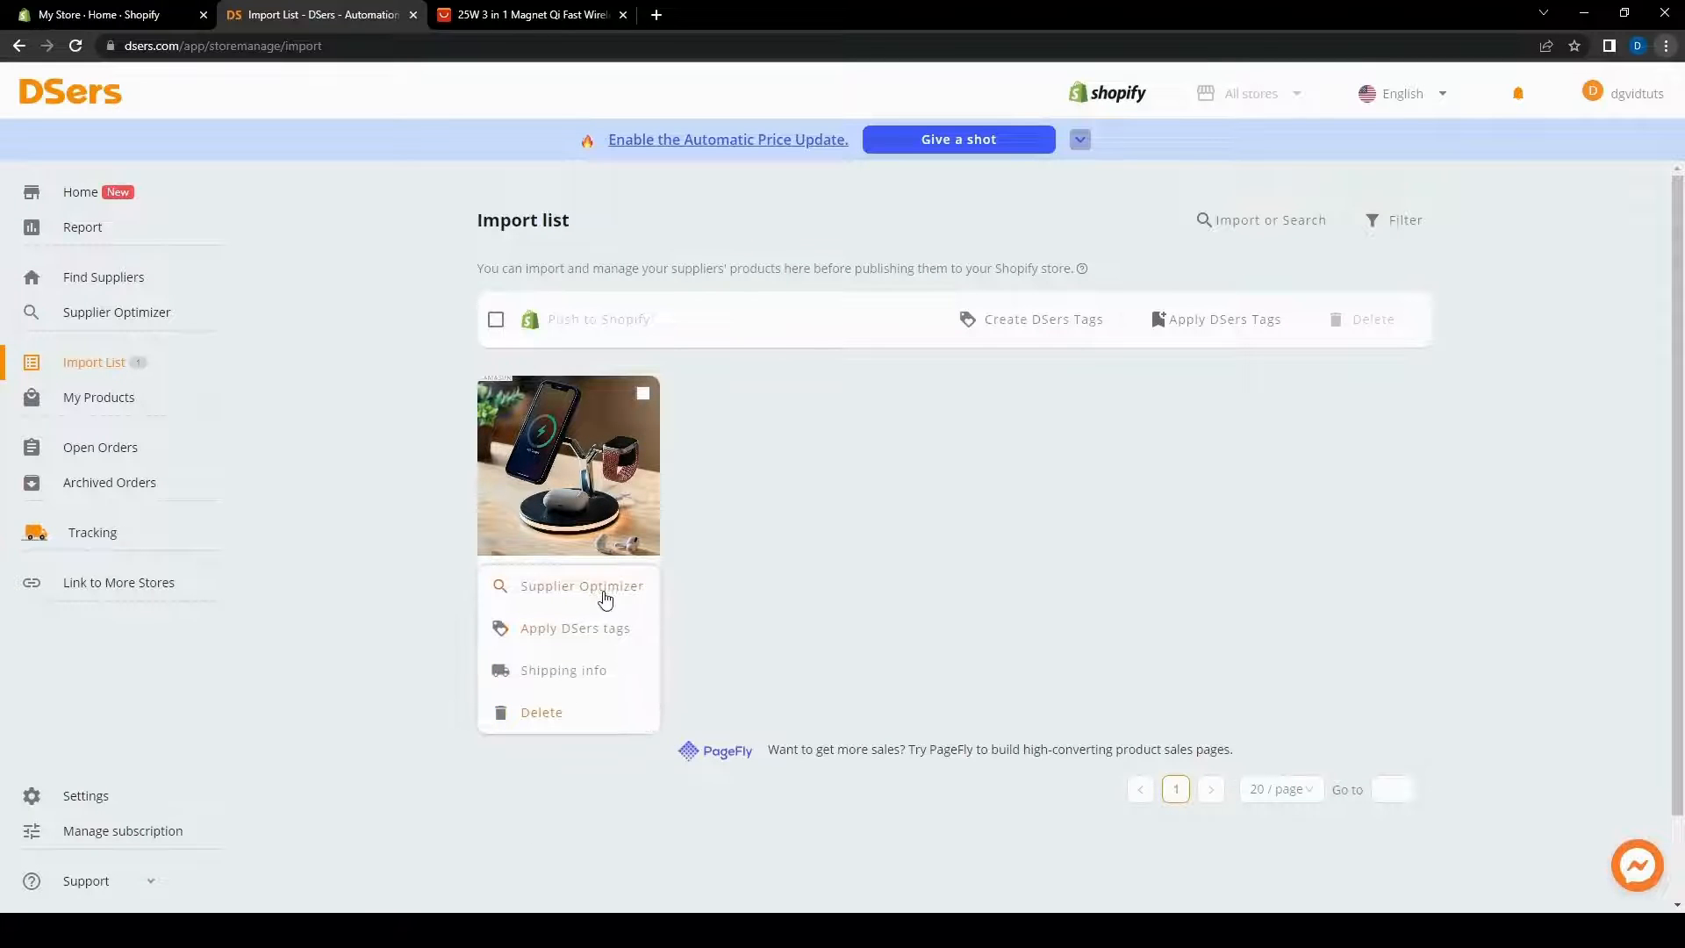
left_click(598, 670)
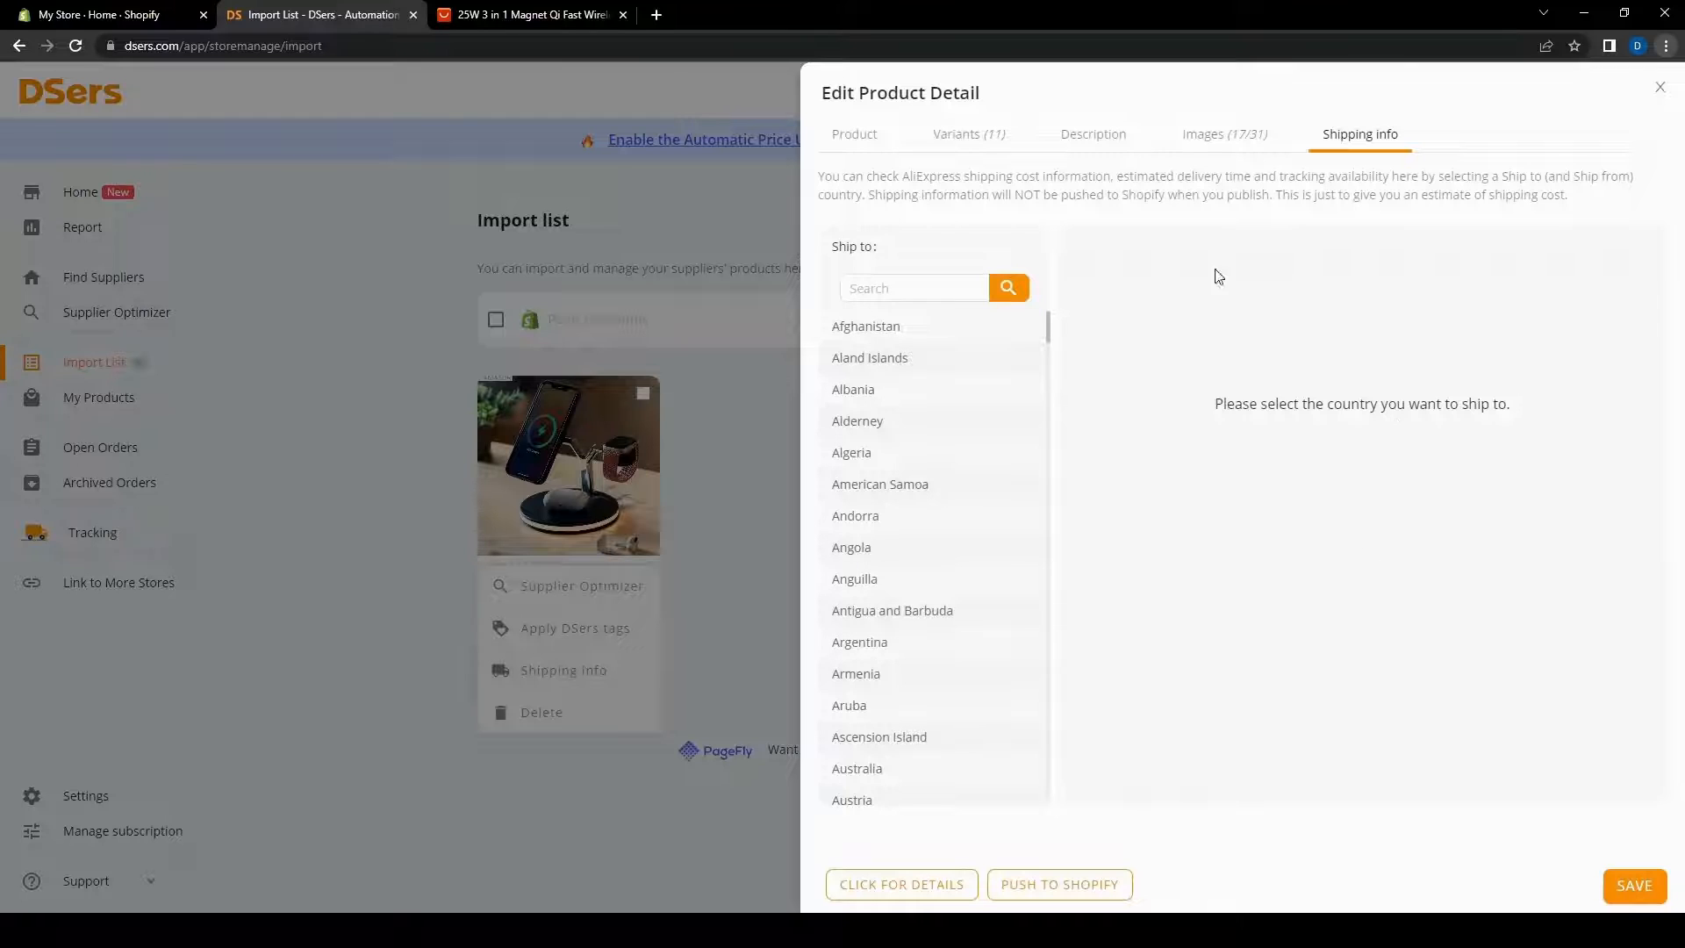
left_click(867, 142)
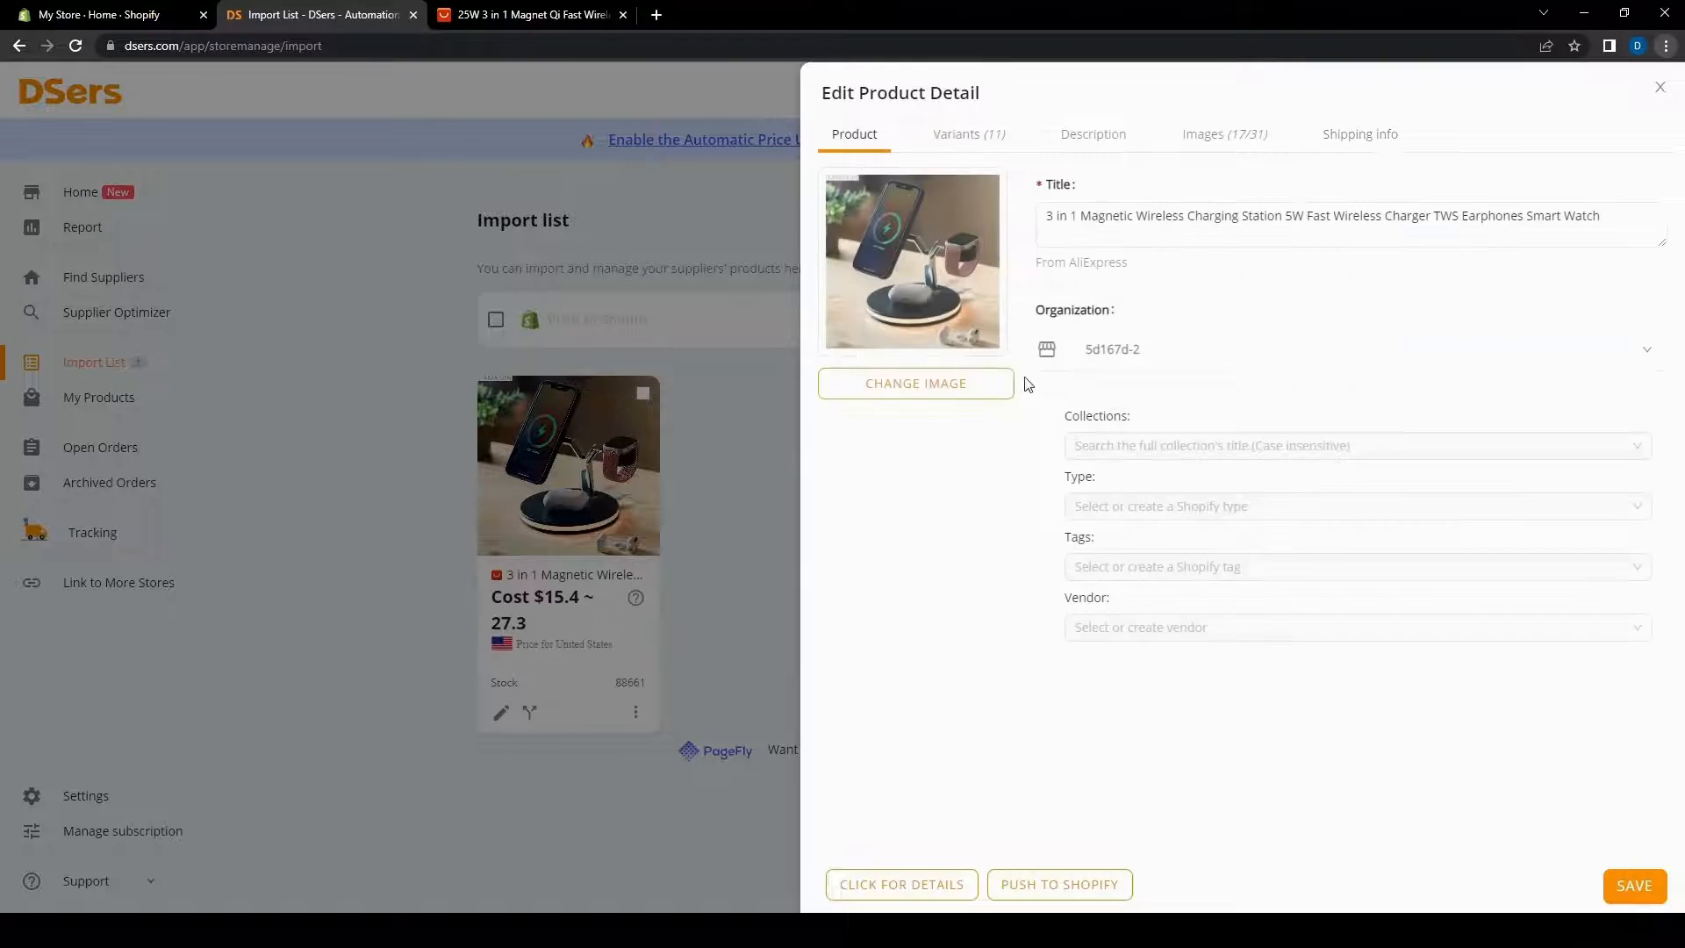
left_click(1116, 456)
left_click(1016, 555)
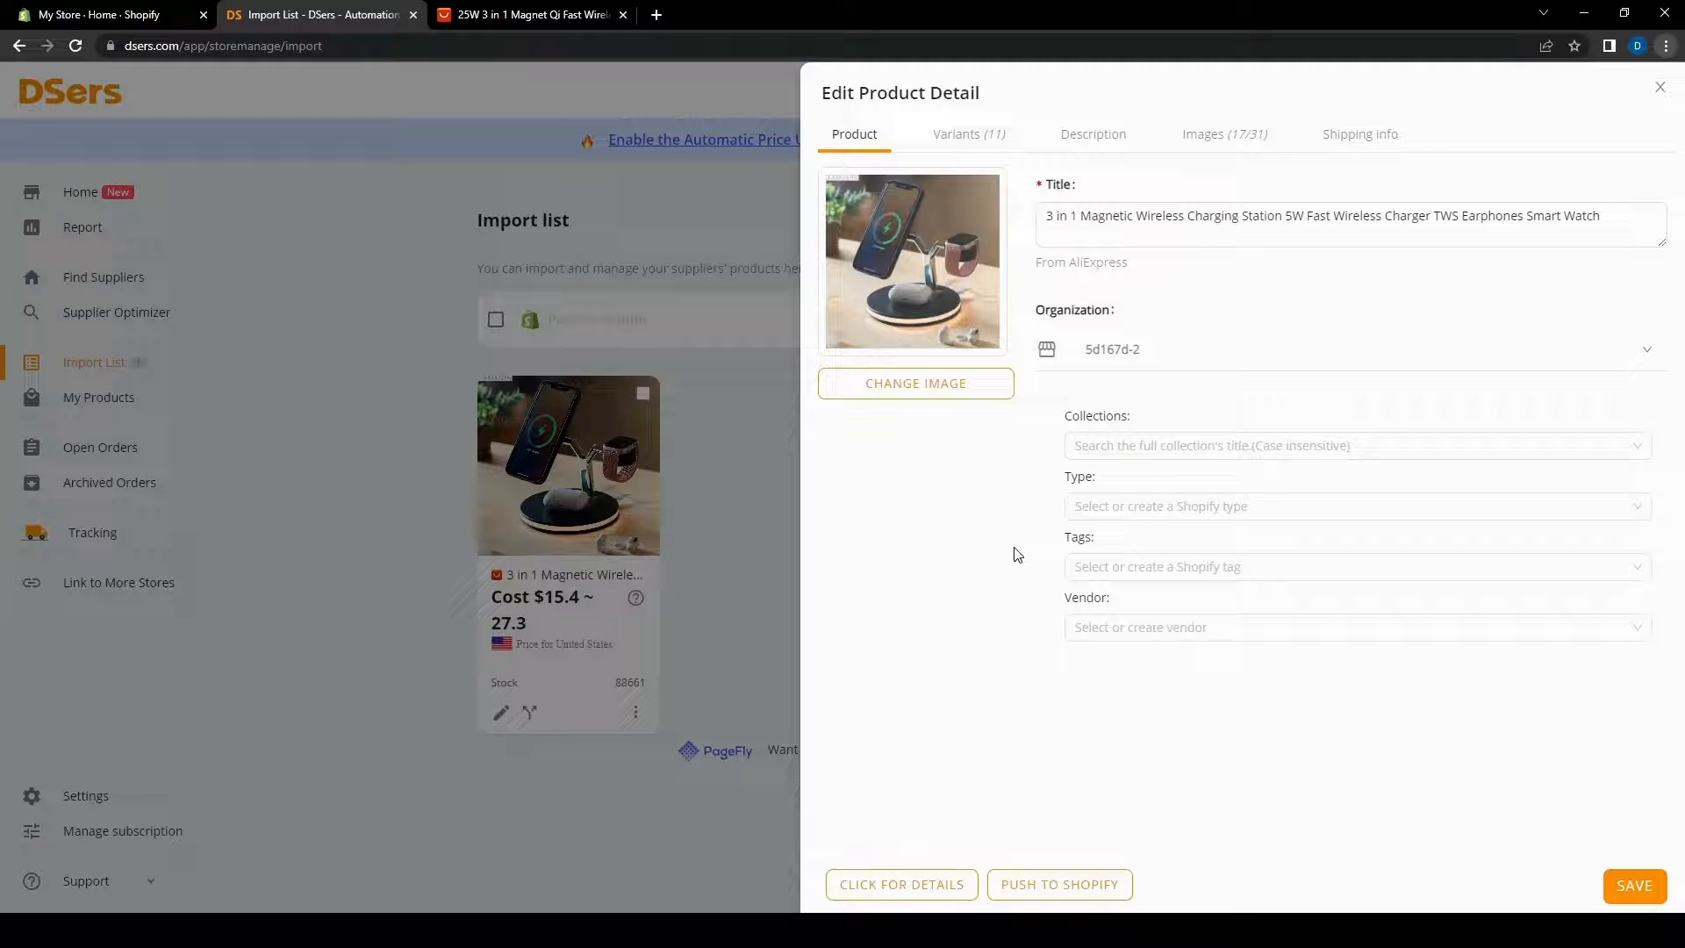
left_click(962, 155)
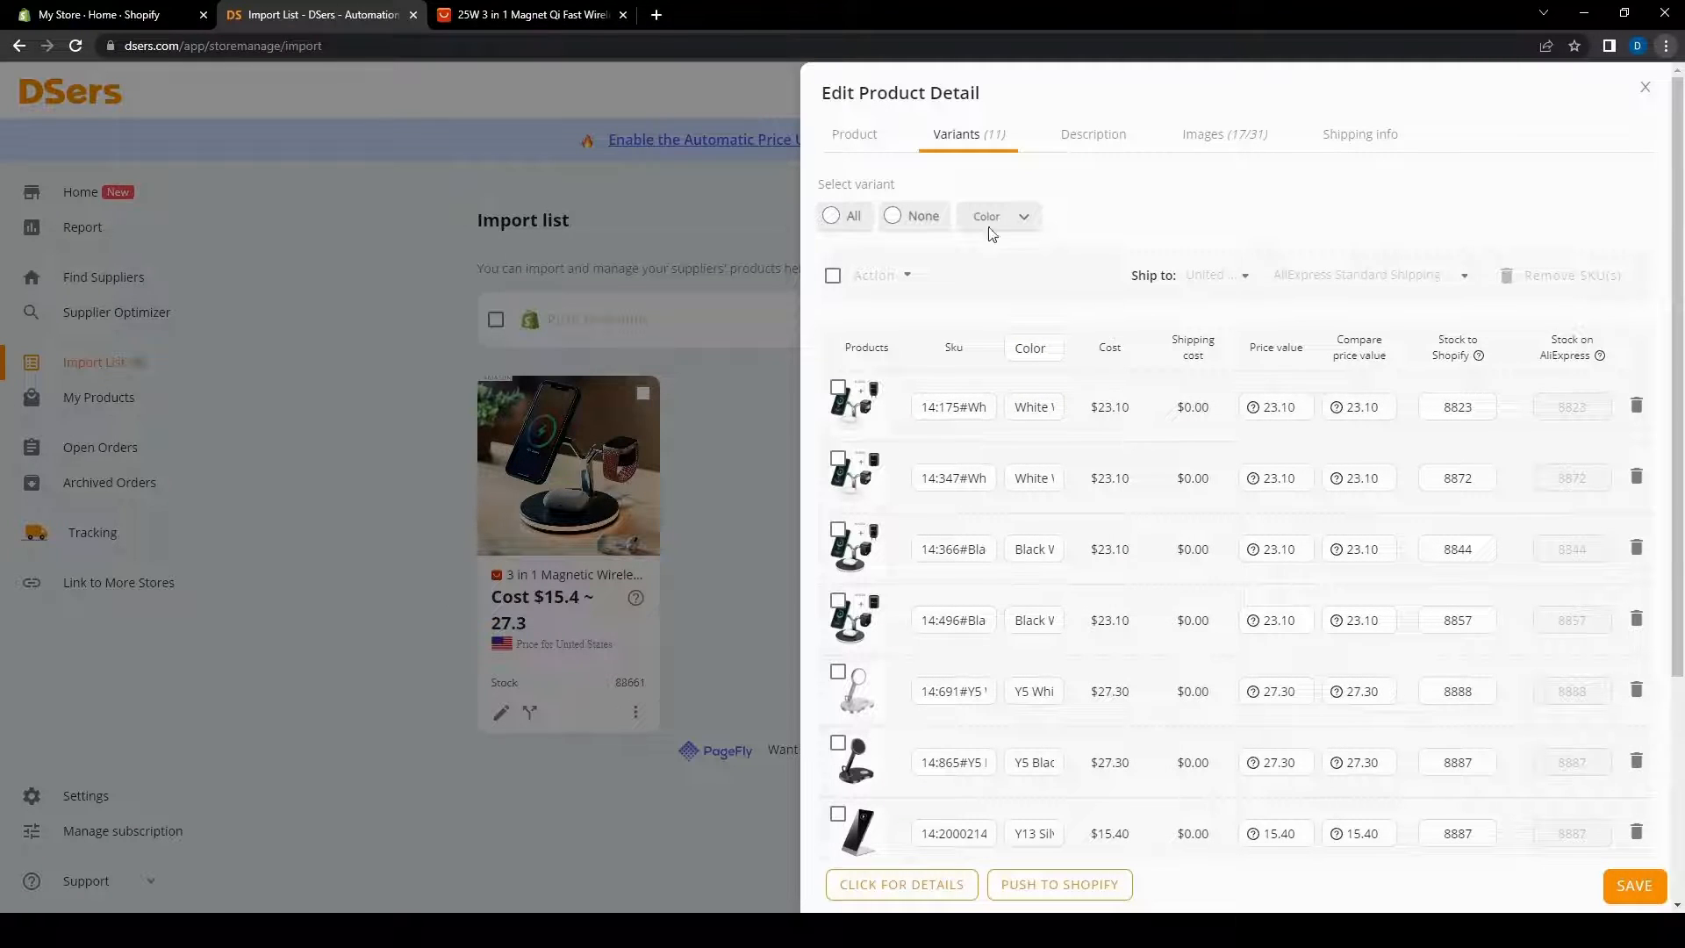
- Examine the specifications and the overview pictures in the charging station's description
left_click(1081, 138)
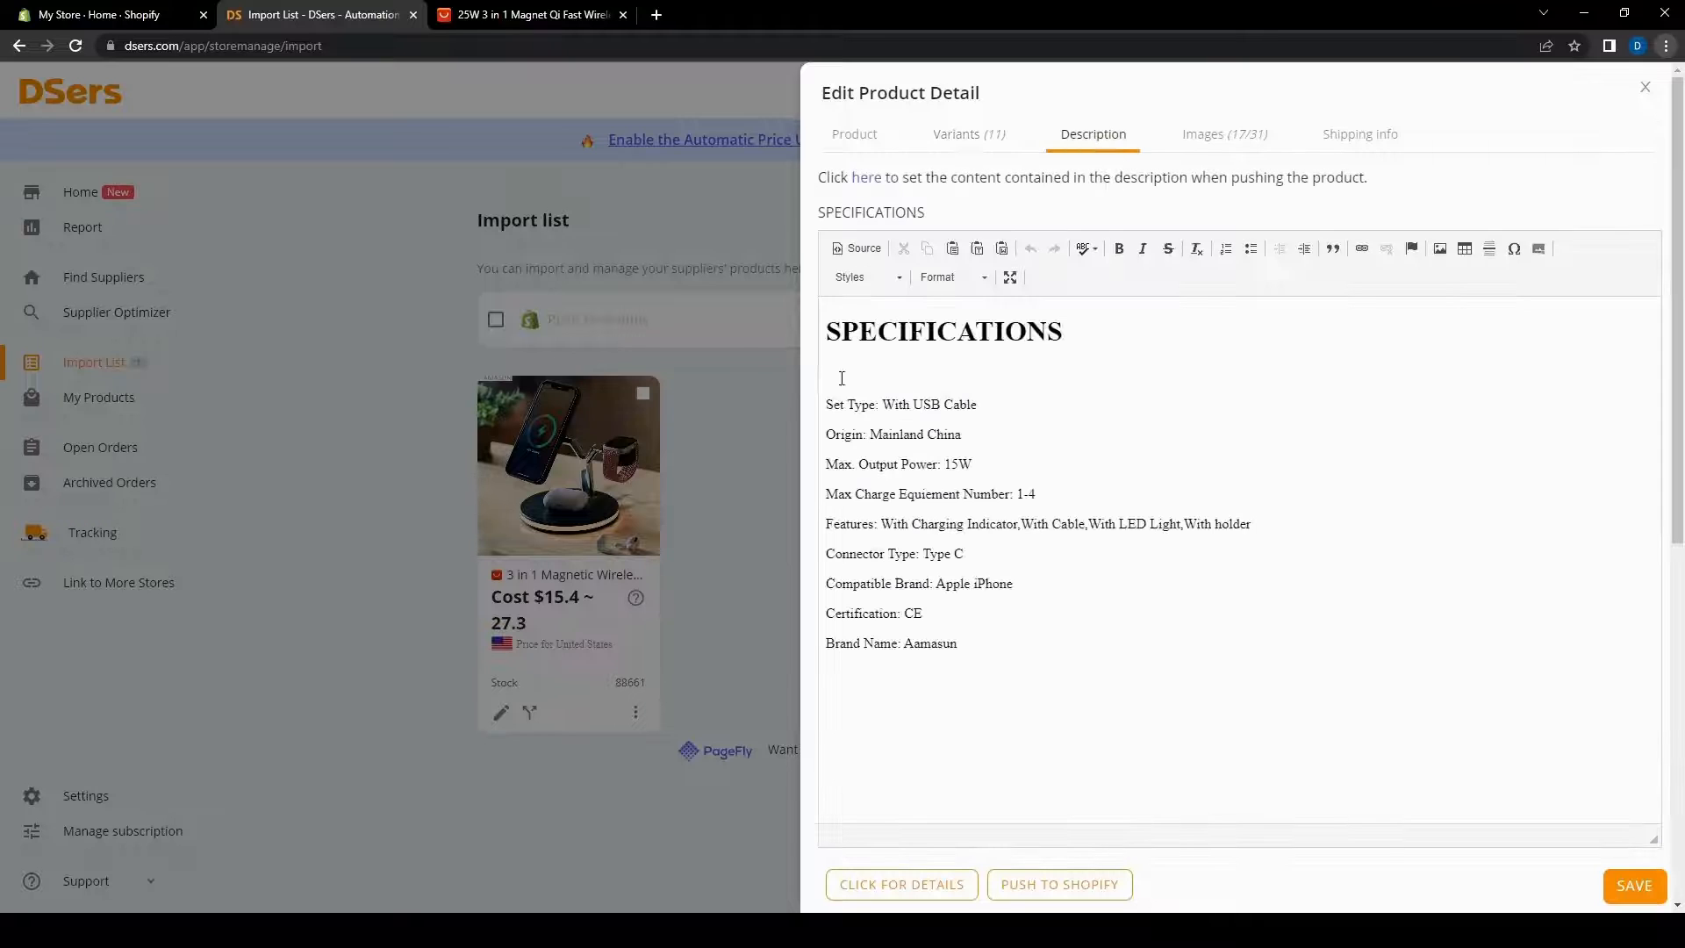
scroll(1036, 405, "down", 7)
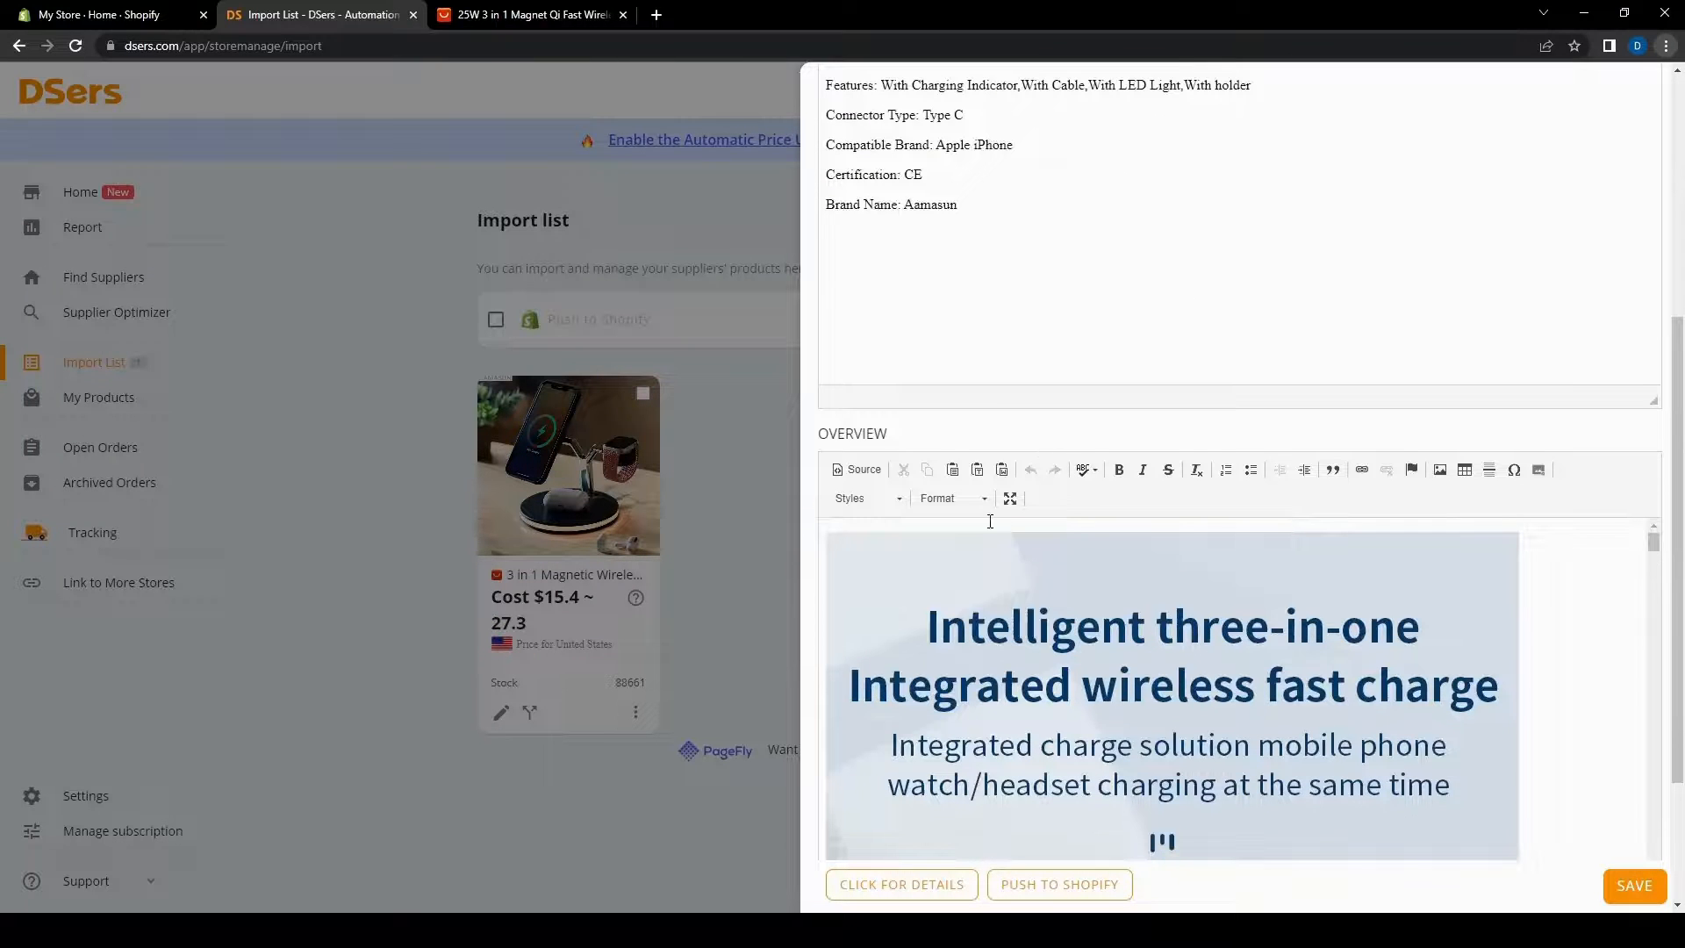
scroll(1283, 723, "down", 10)
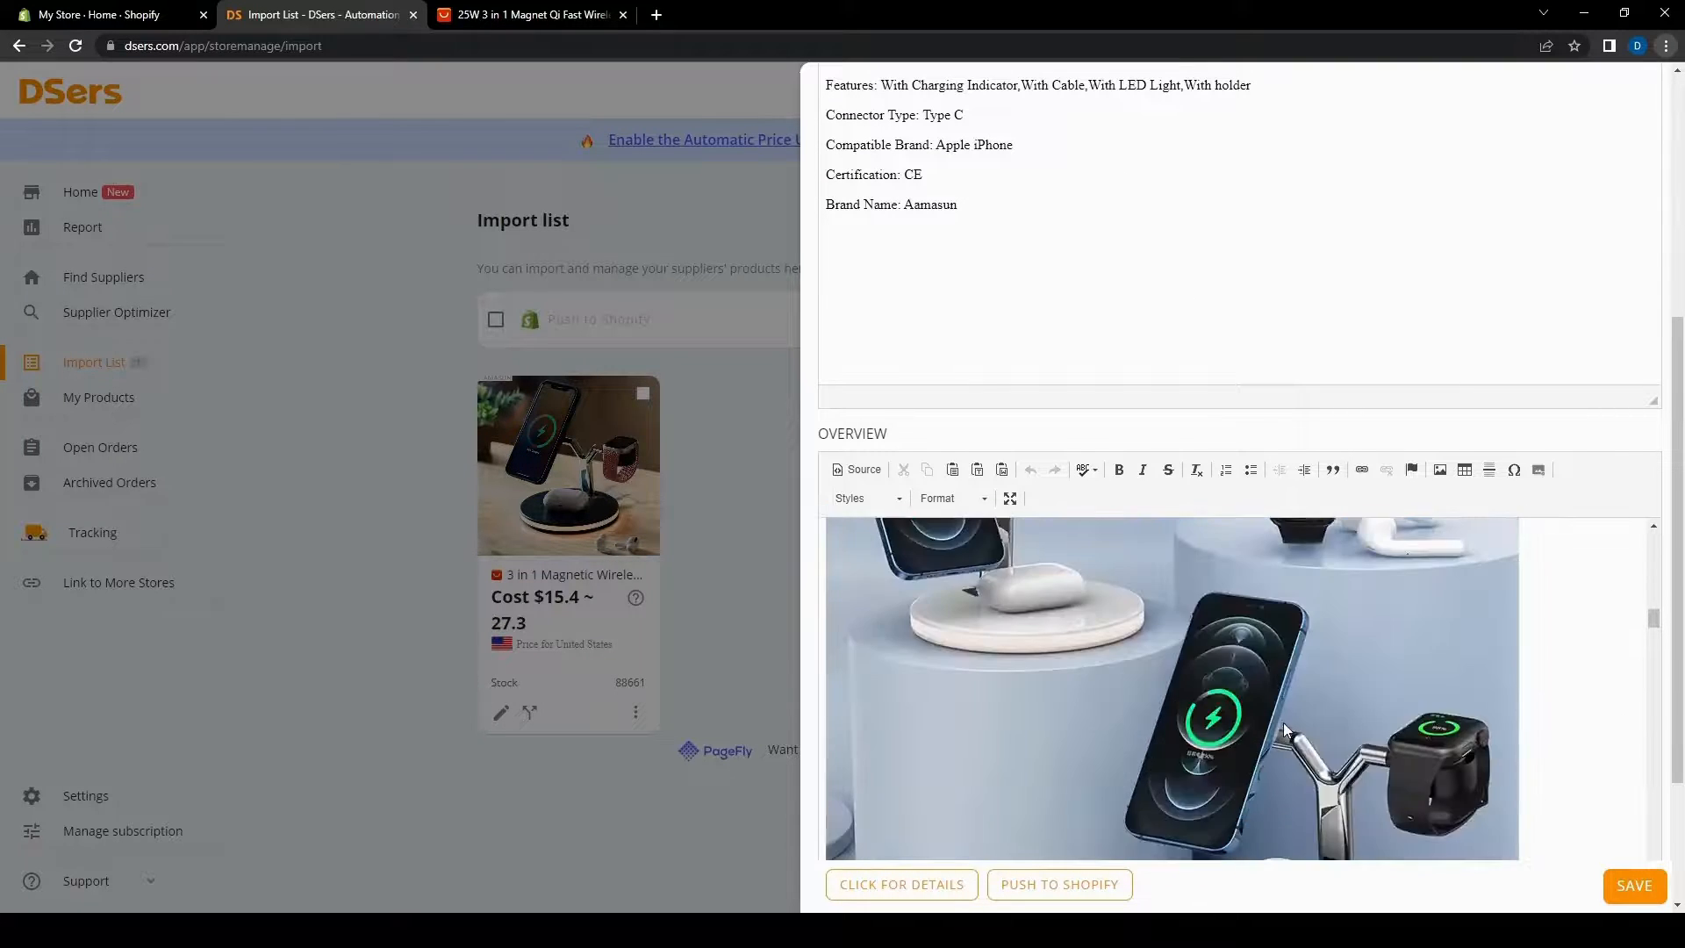
scroll(1284, 729, "down", 10)
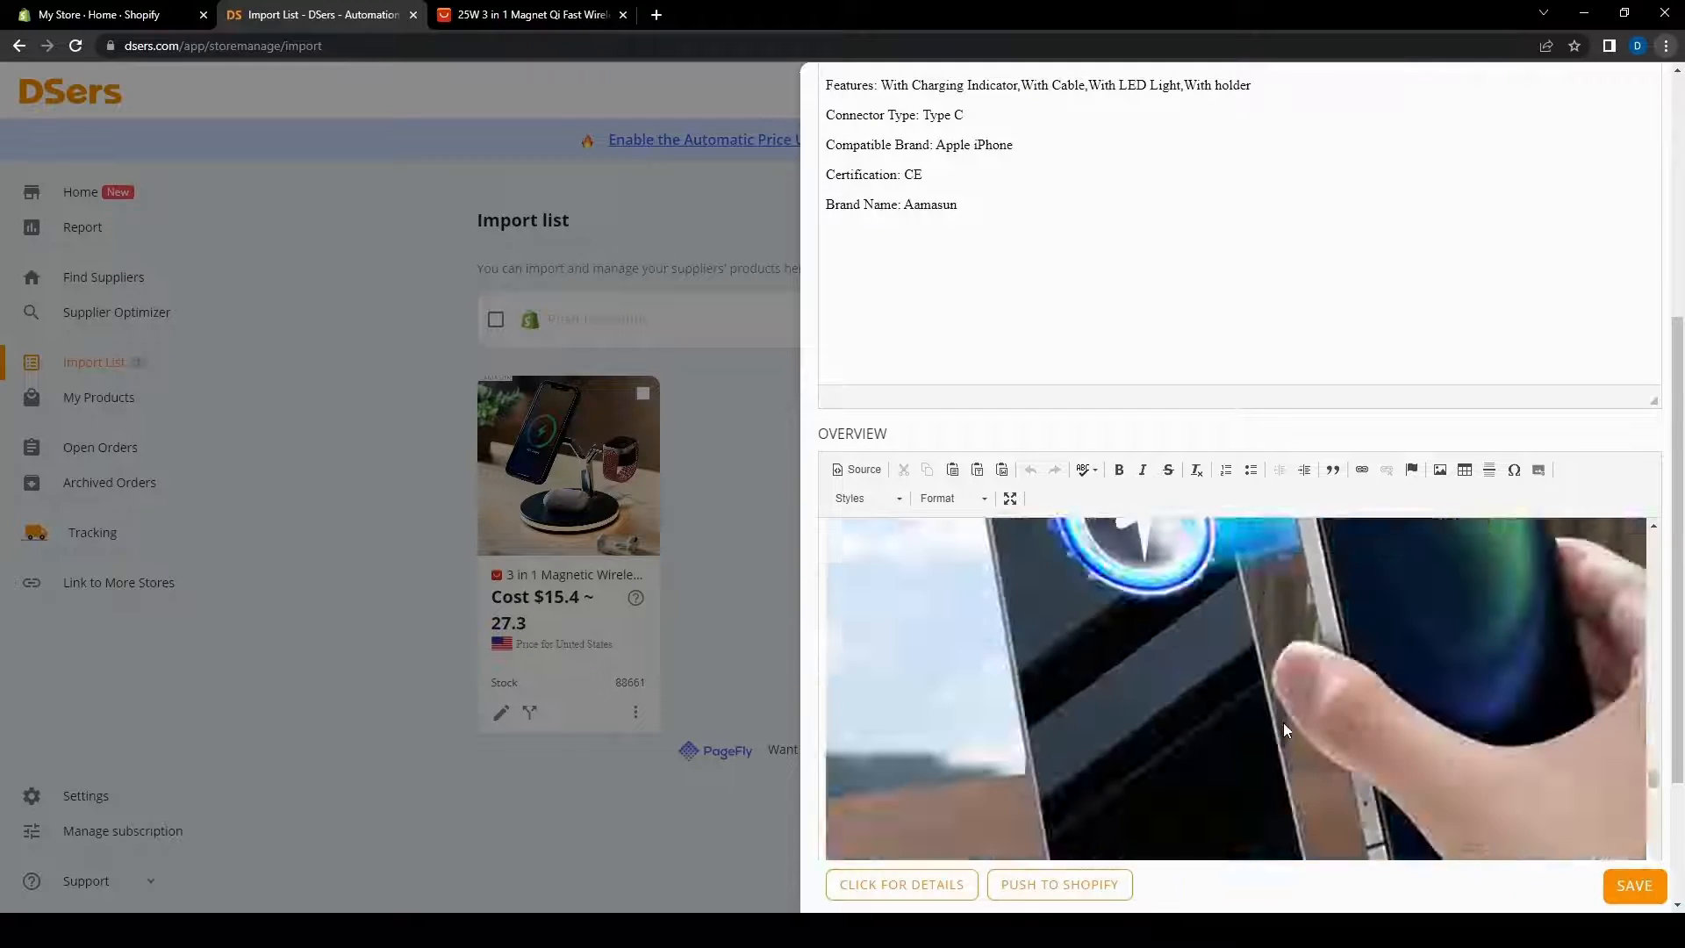
scroll(1272, 737, "up", 10)
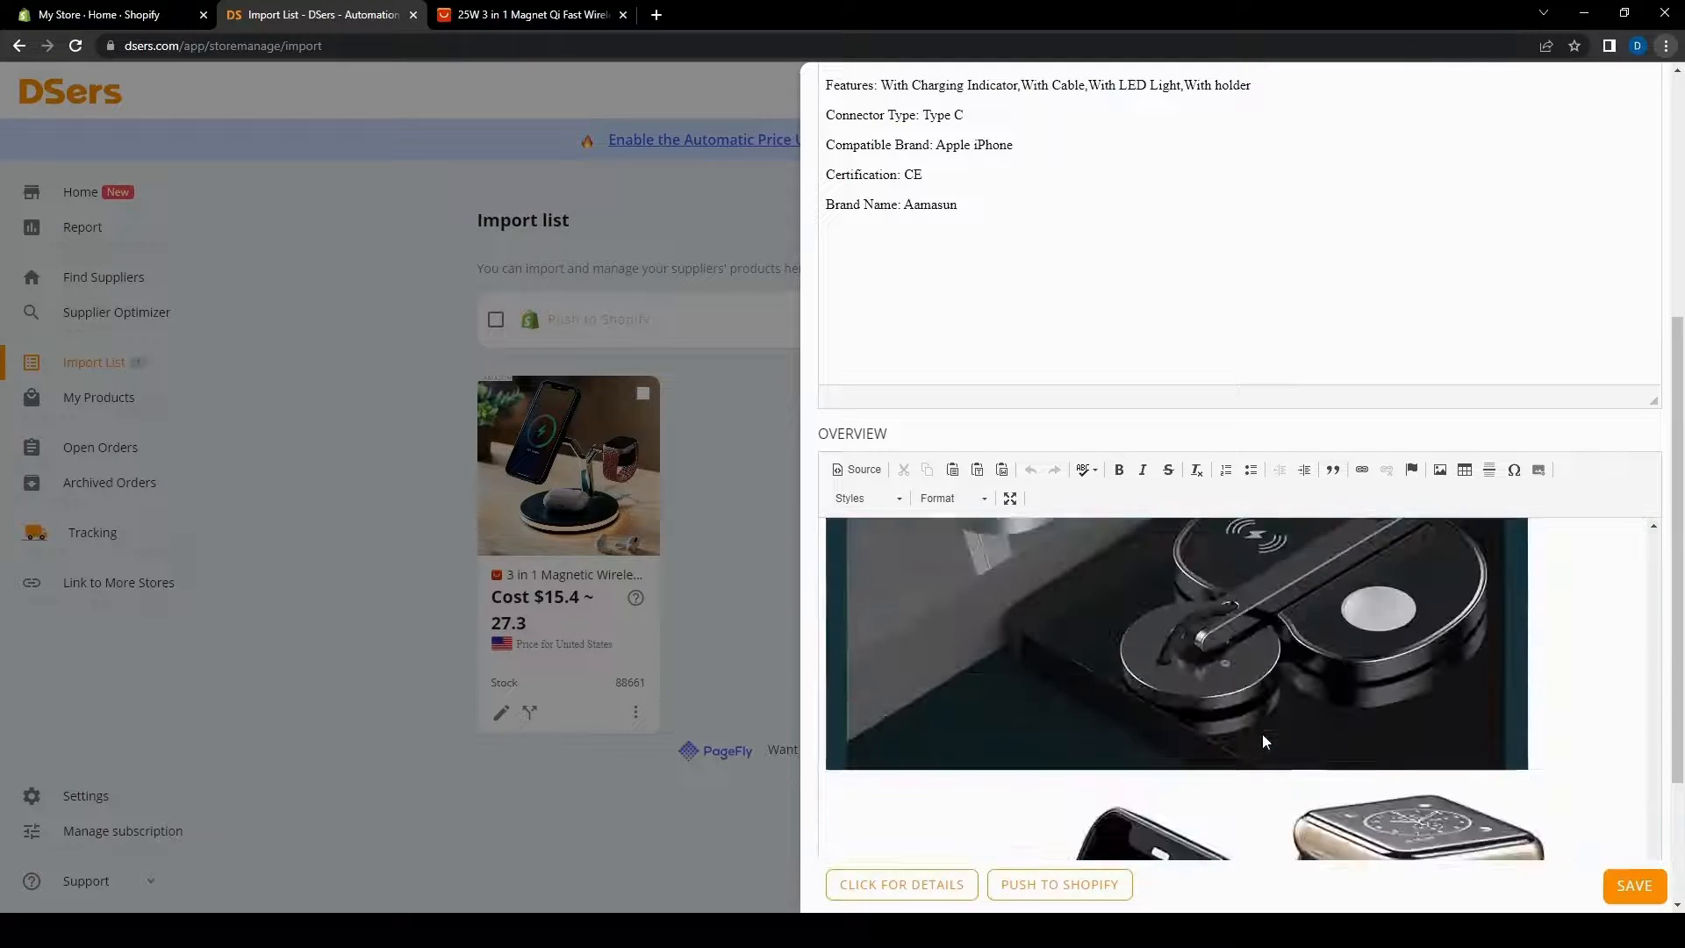
scroll(952, 377, "up", 5)
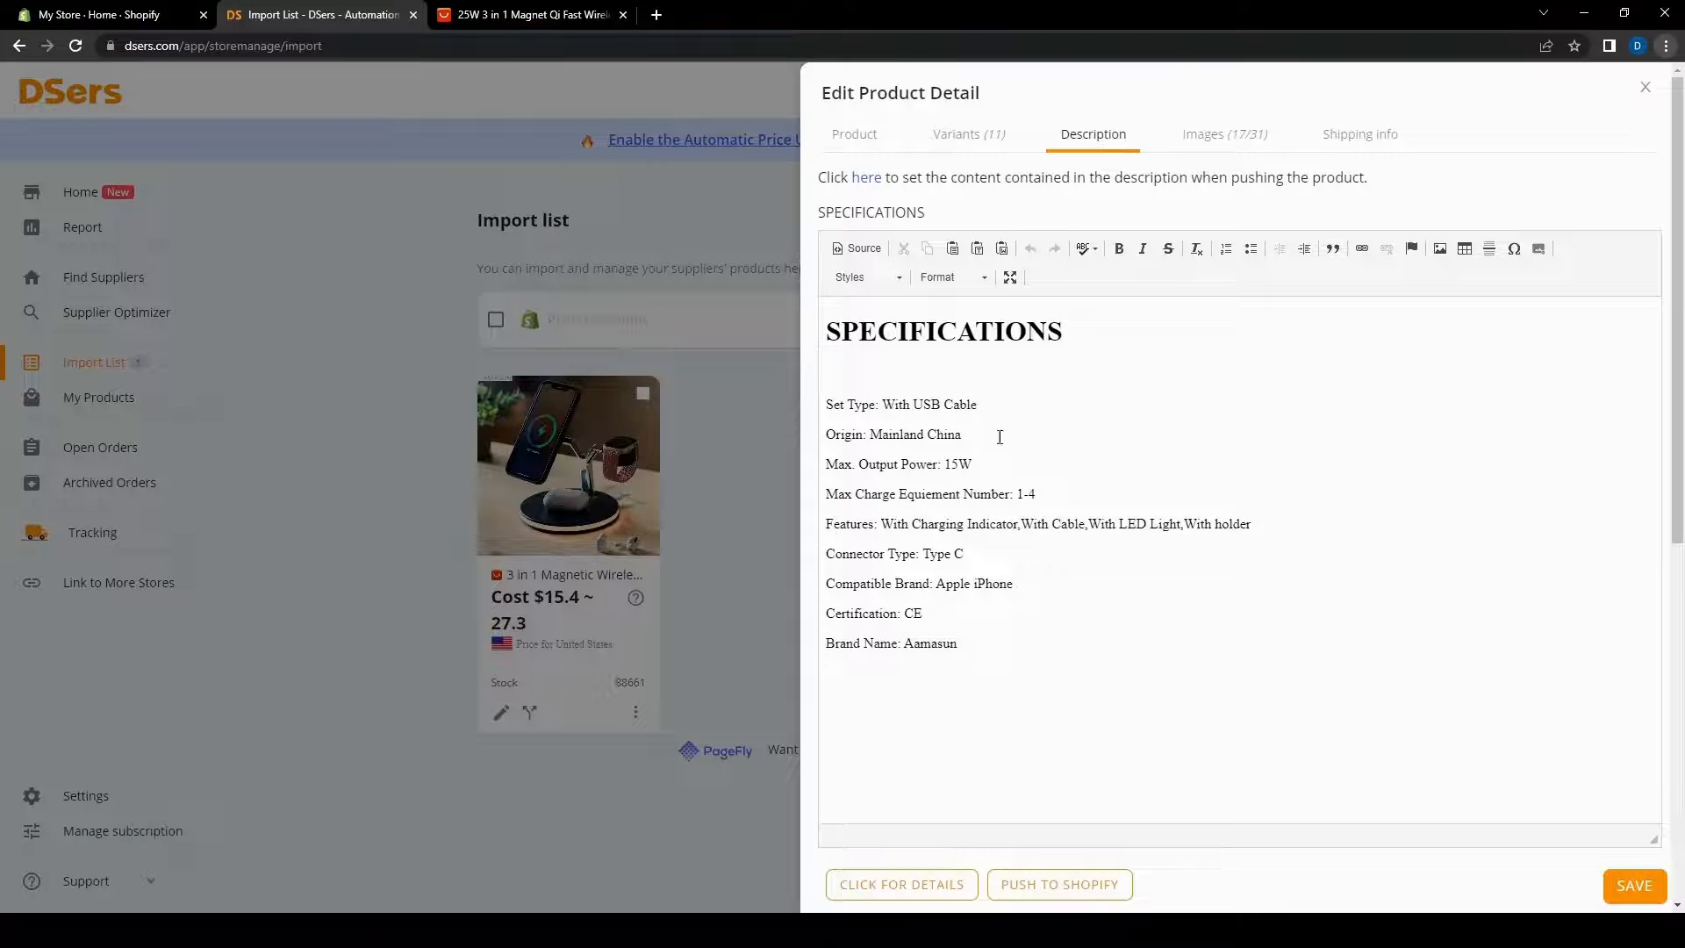
- Look through the charging station's images to check which ones are selected for the Shopify product media
left_click(1233, 136)
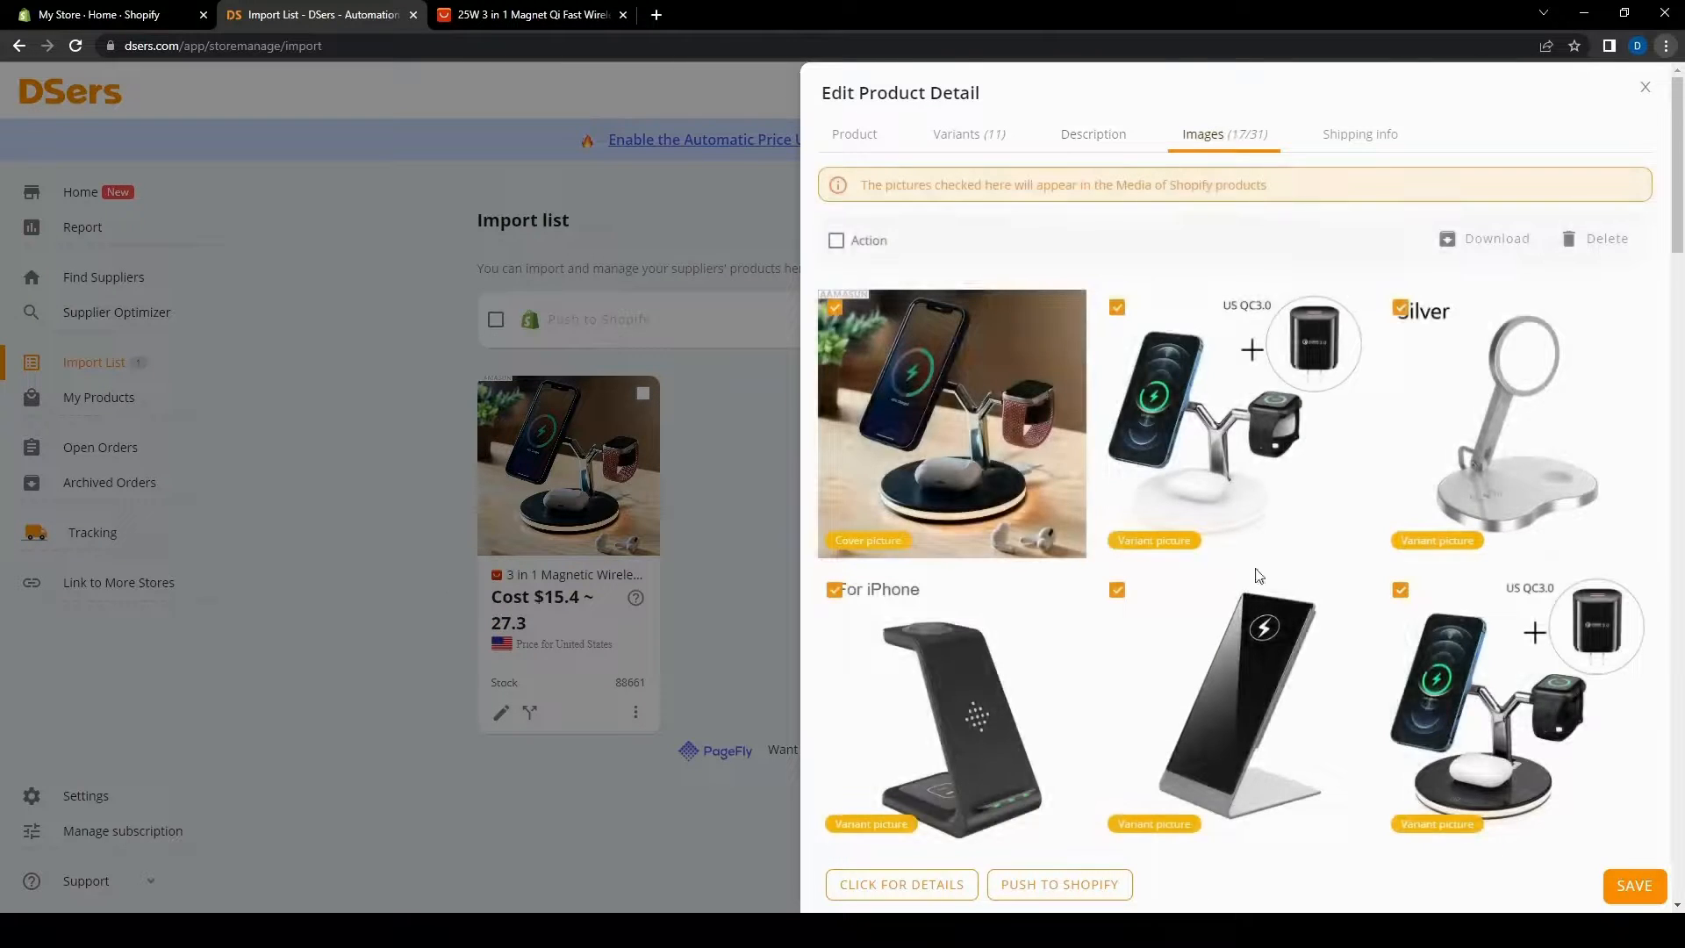
scroll(1256, 571, "down", 10)
scroll(1264, 552, "up", 4)
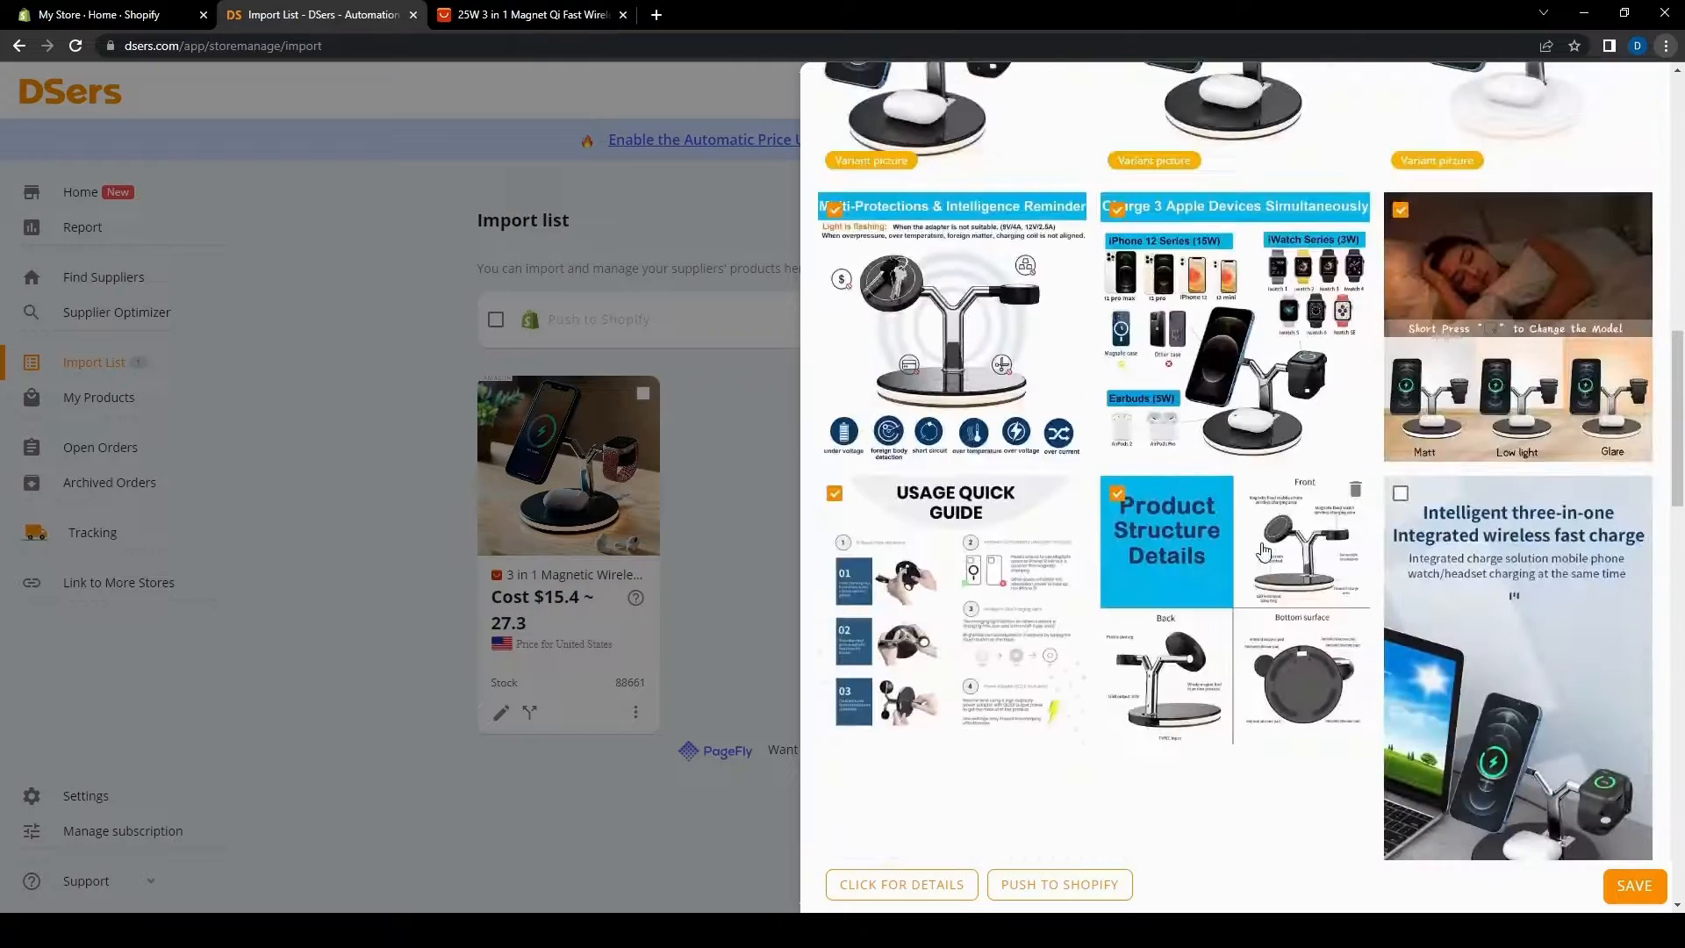
scroll(1264, 553, "down", 8)
scroll(1264, 552, "down", 3)
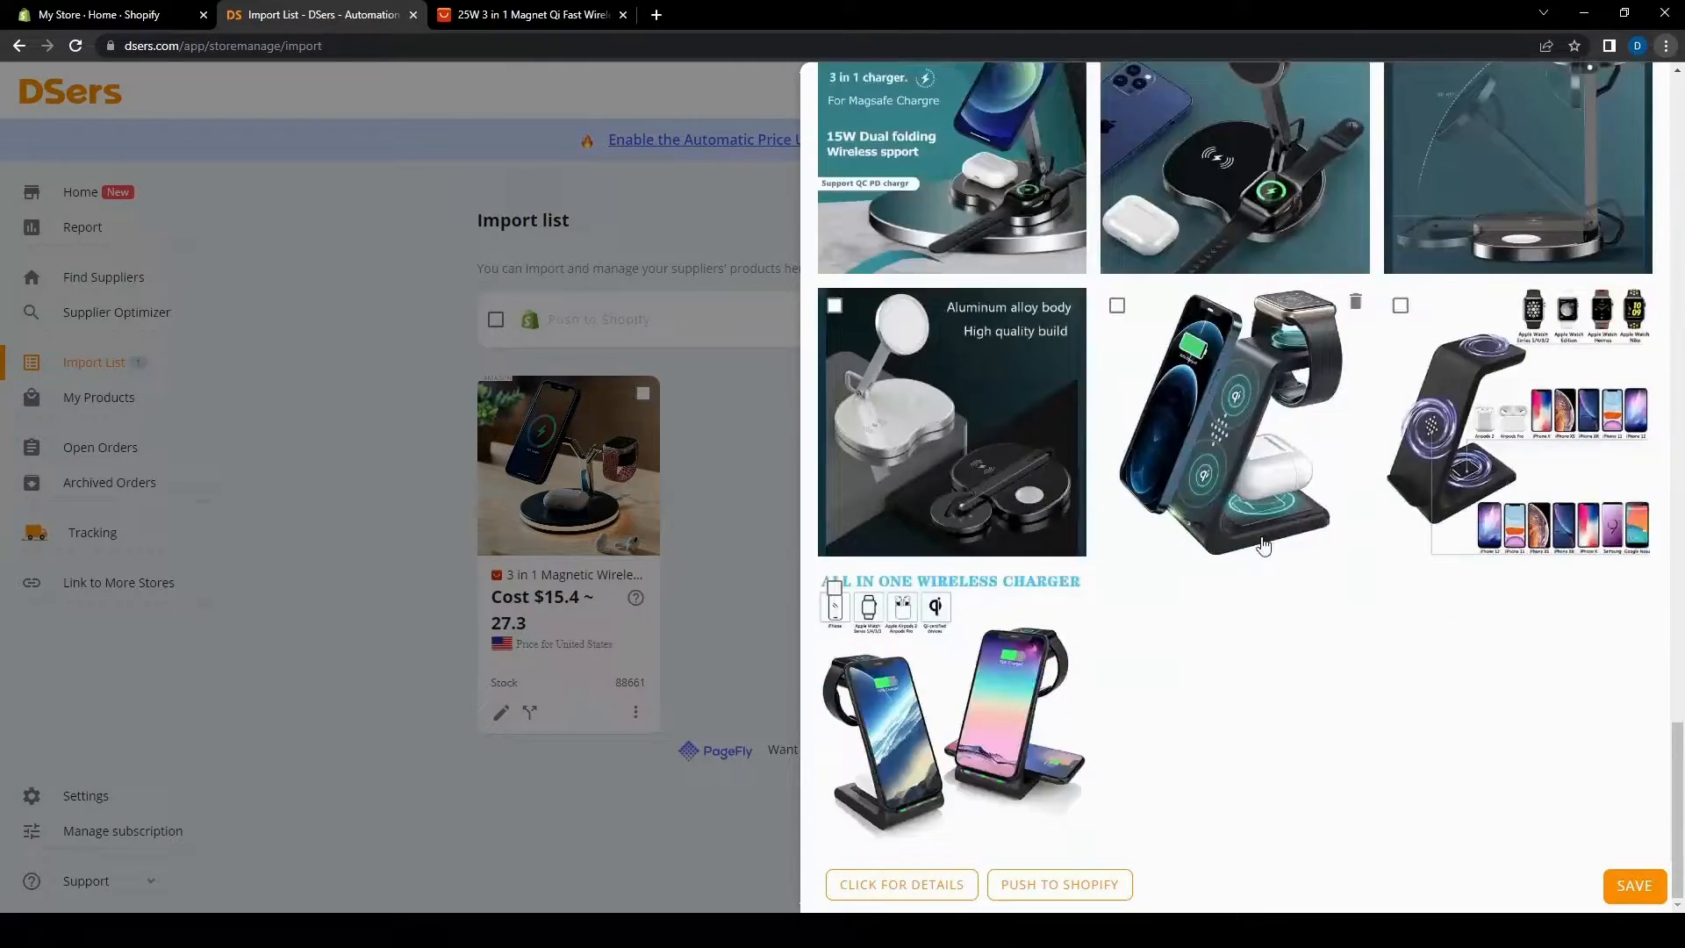
scroll(1264, 551, "up", 7)
scroll(1263, 551, "up", 10)
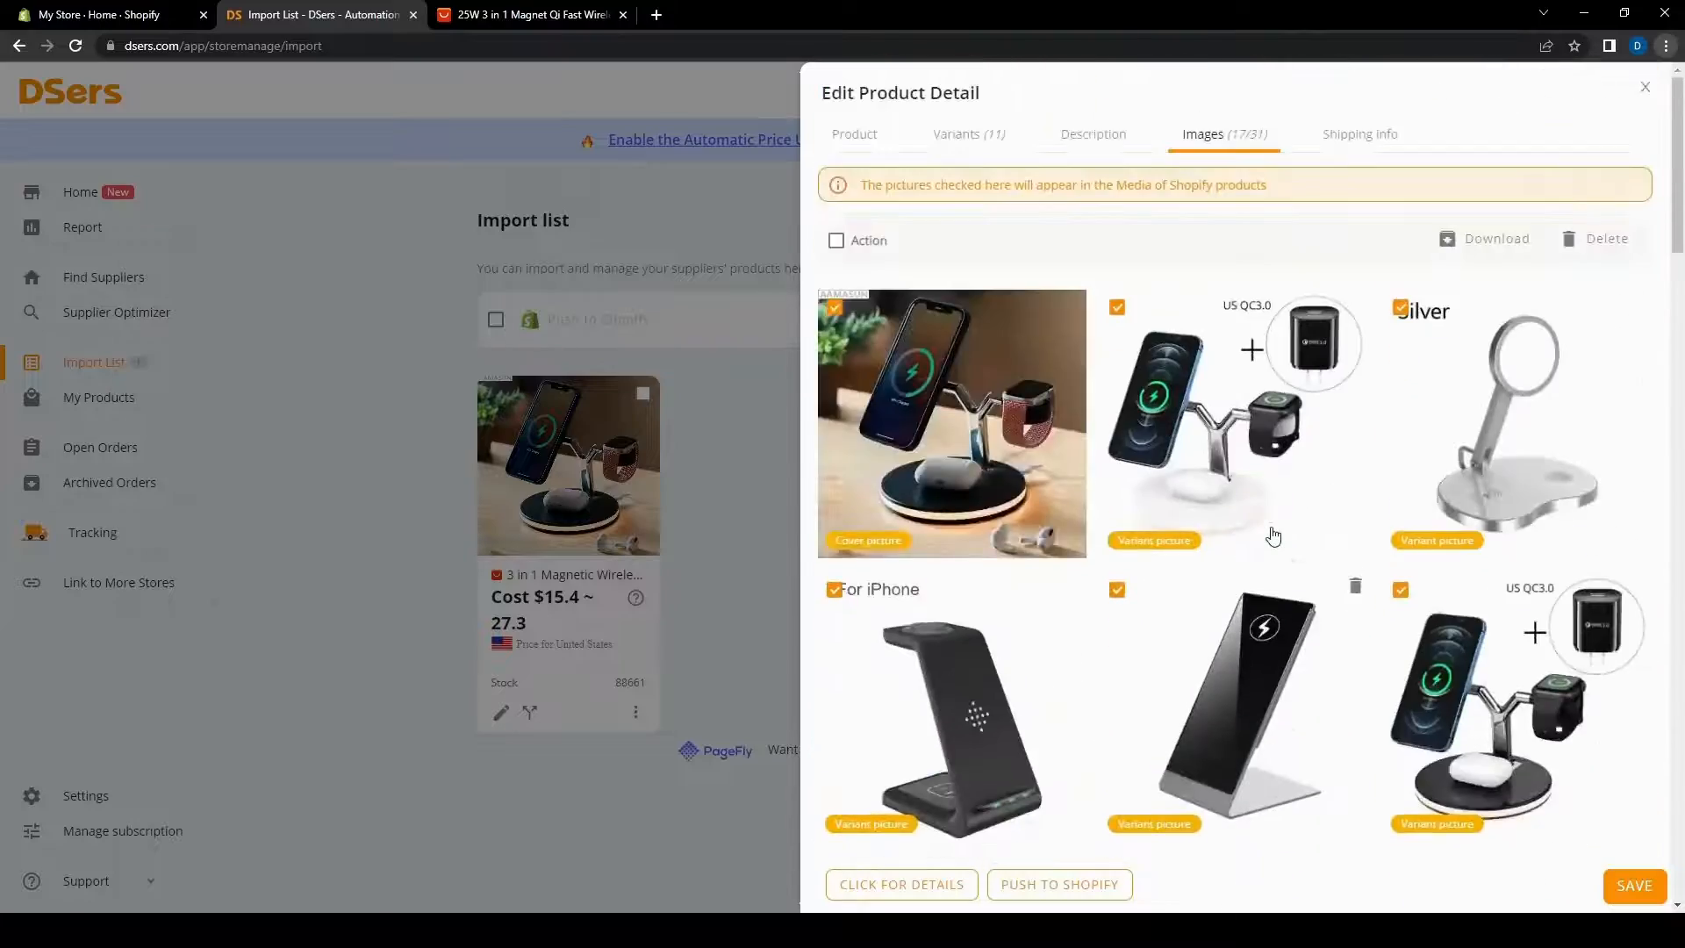
- Recheck the shipping info and images without choosing a country, and save the product details
left_click(1390, 137)
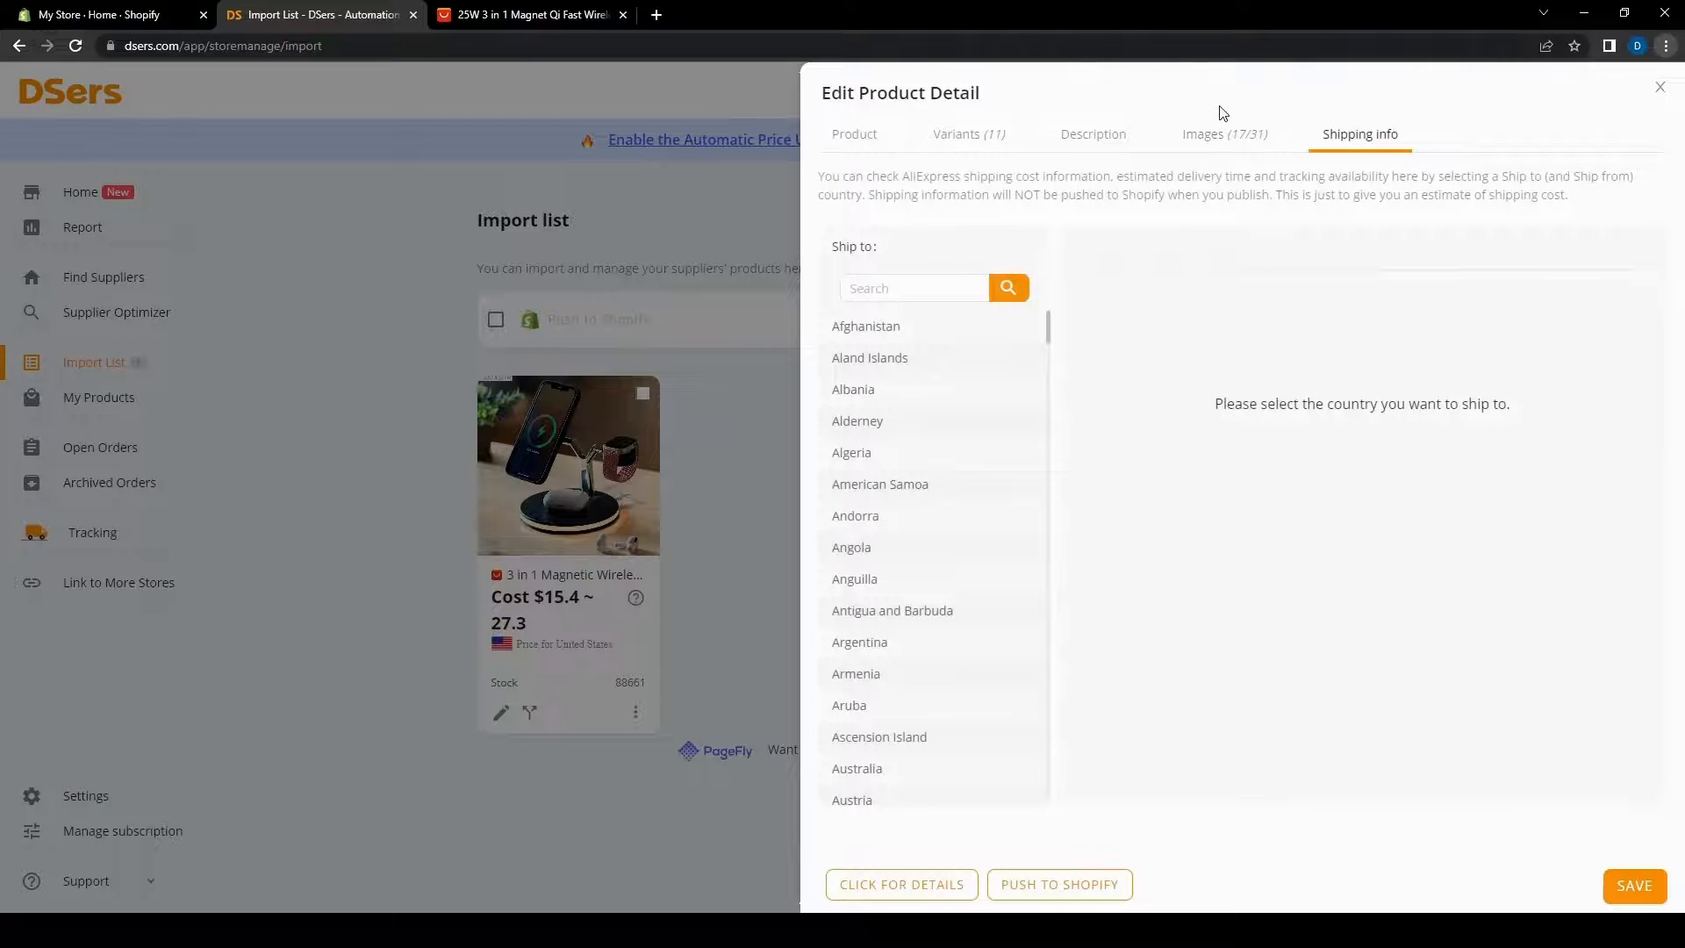
left_click(1220, 136)
left_click(1641, 888)
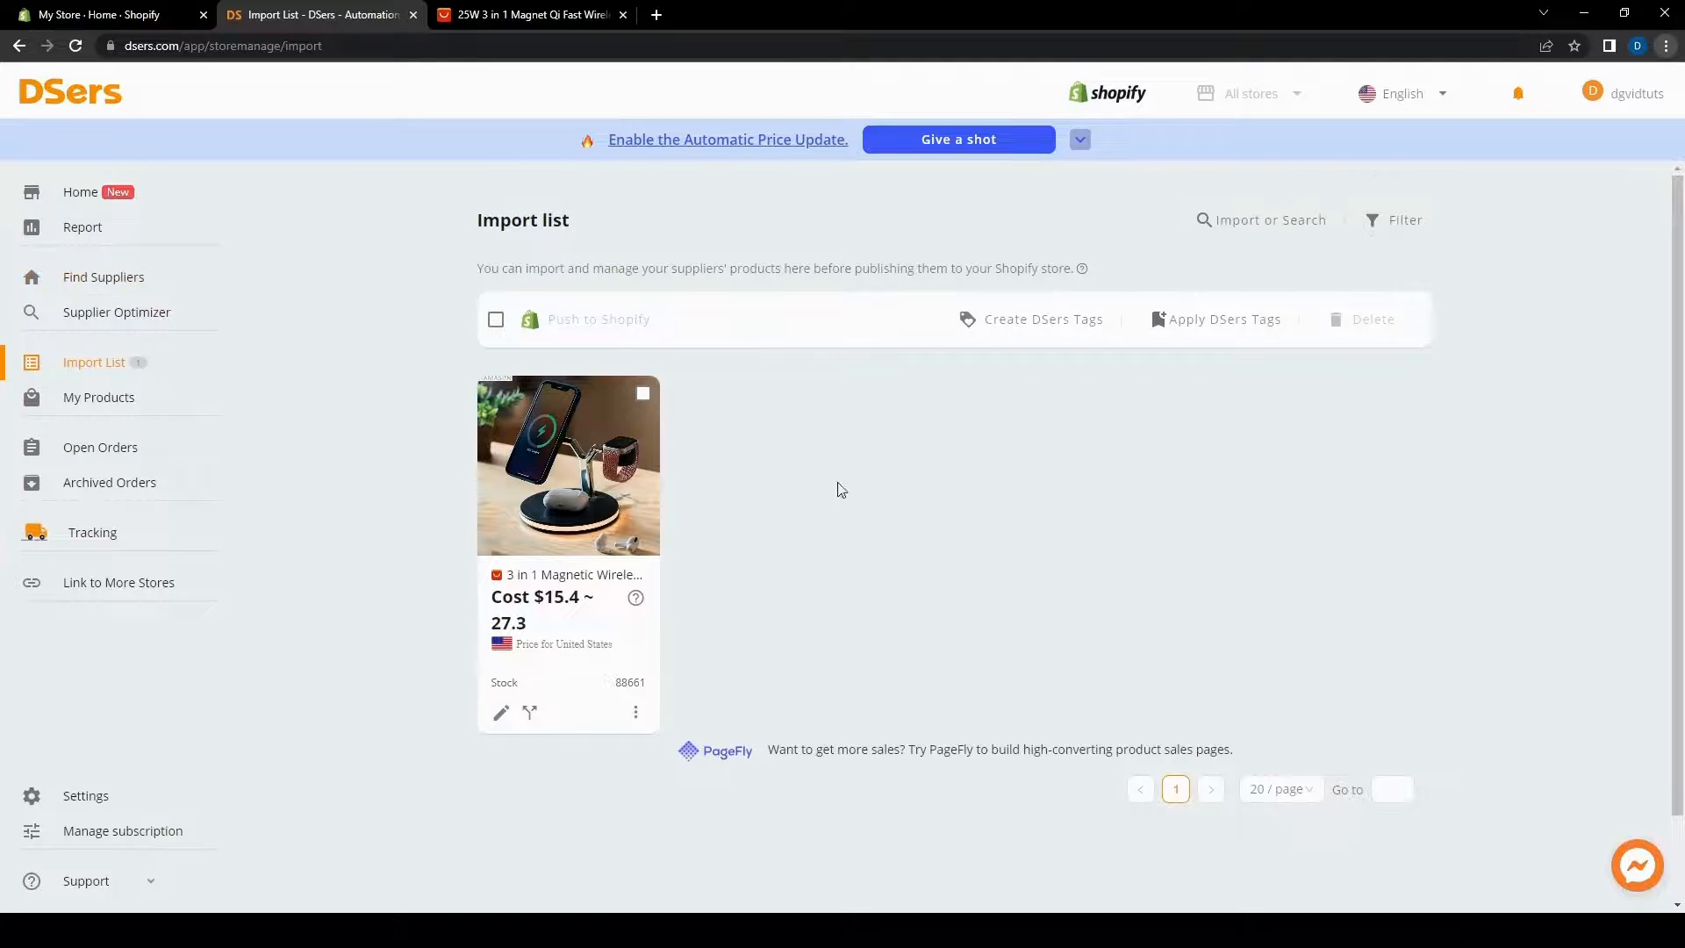
- View the sales report page, return to the DSers home page, and collapse the "No products, no orders" guide
left_click(72, 227)
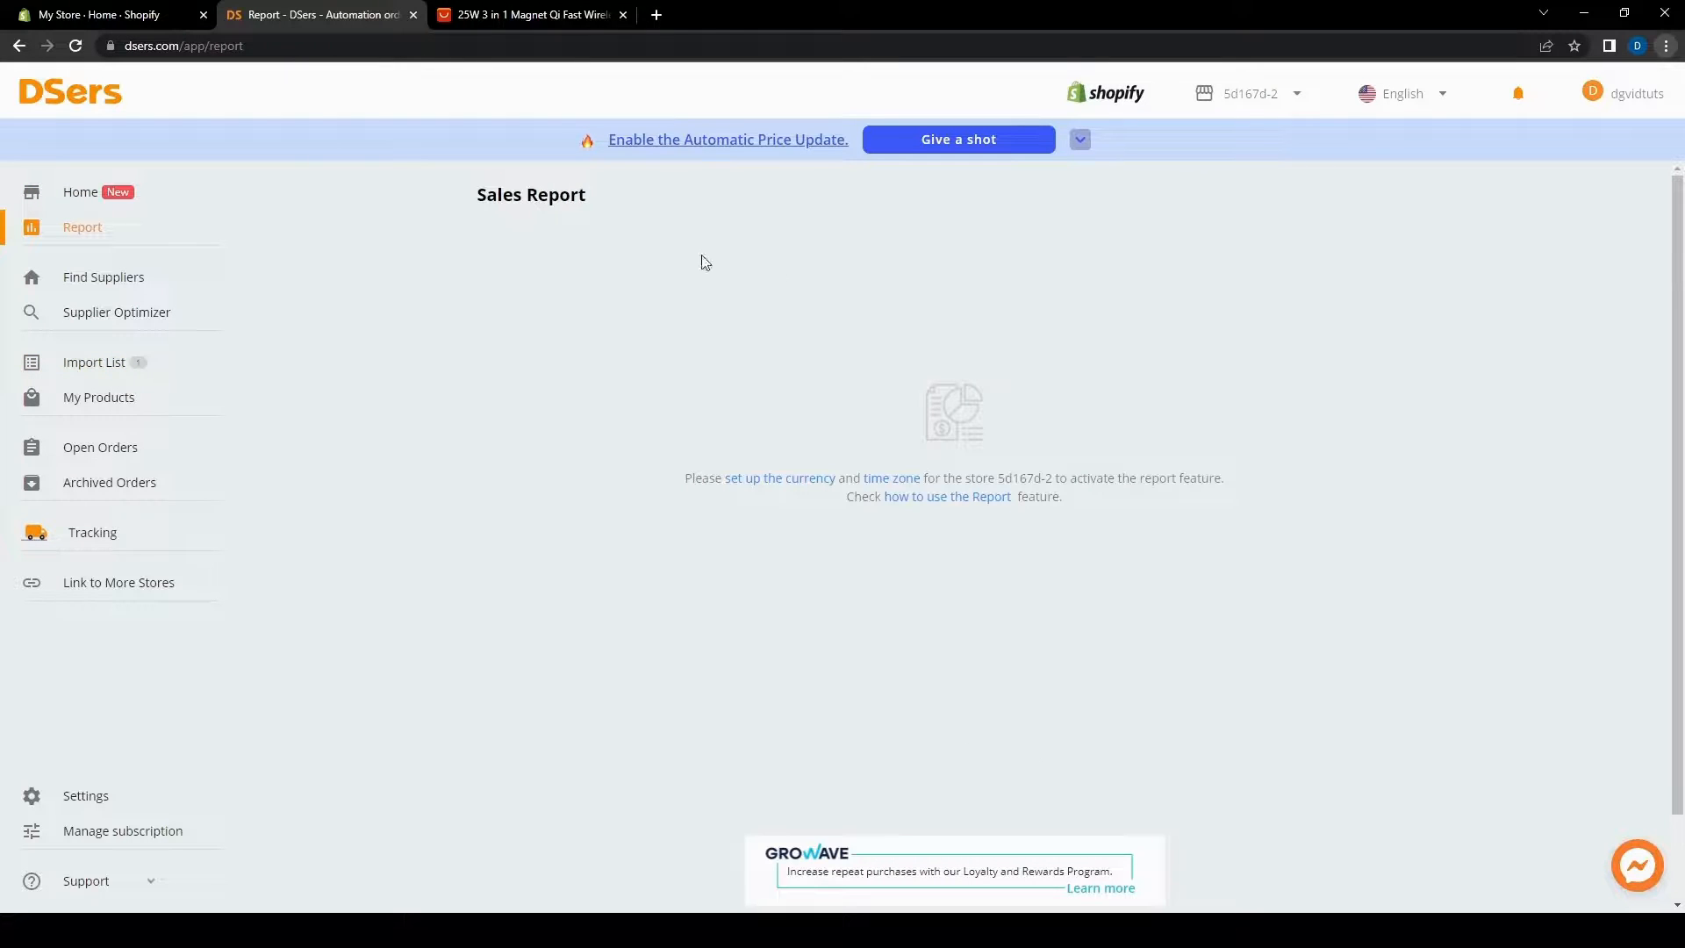
left_click(81, 193)
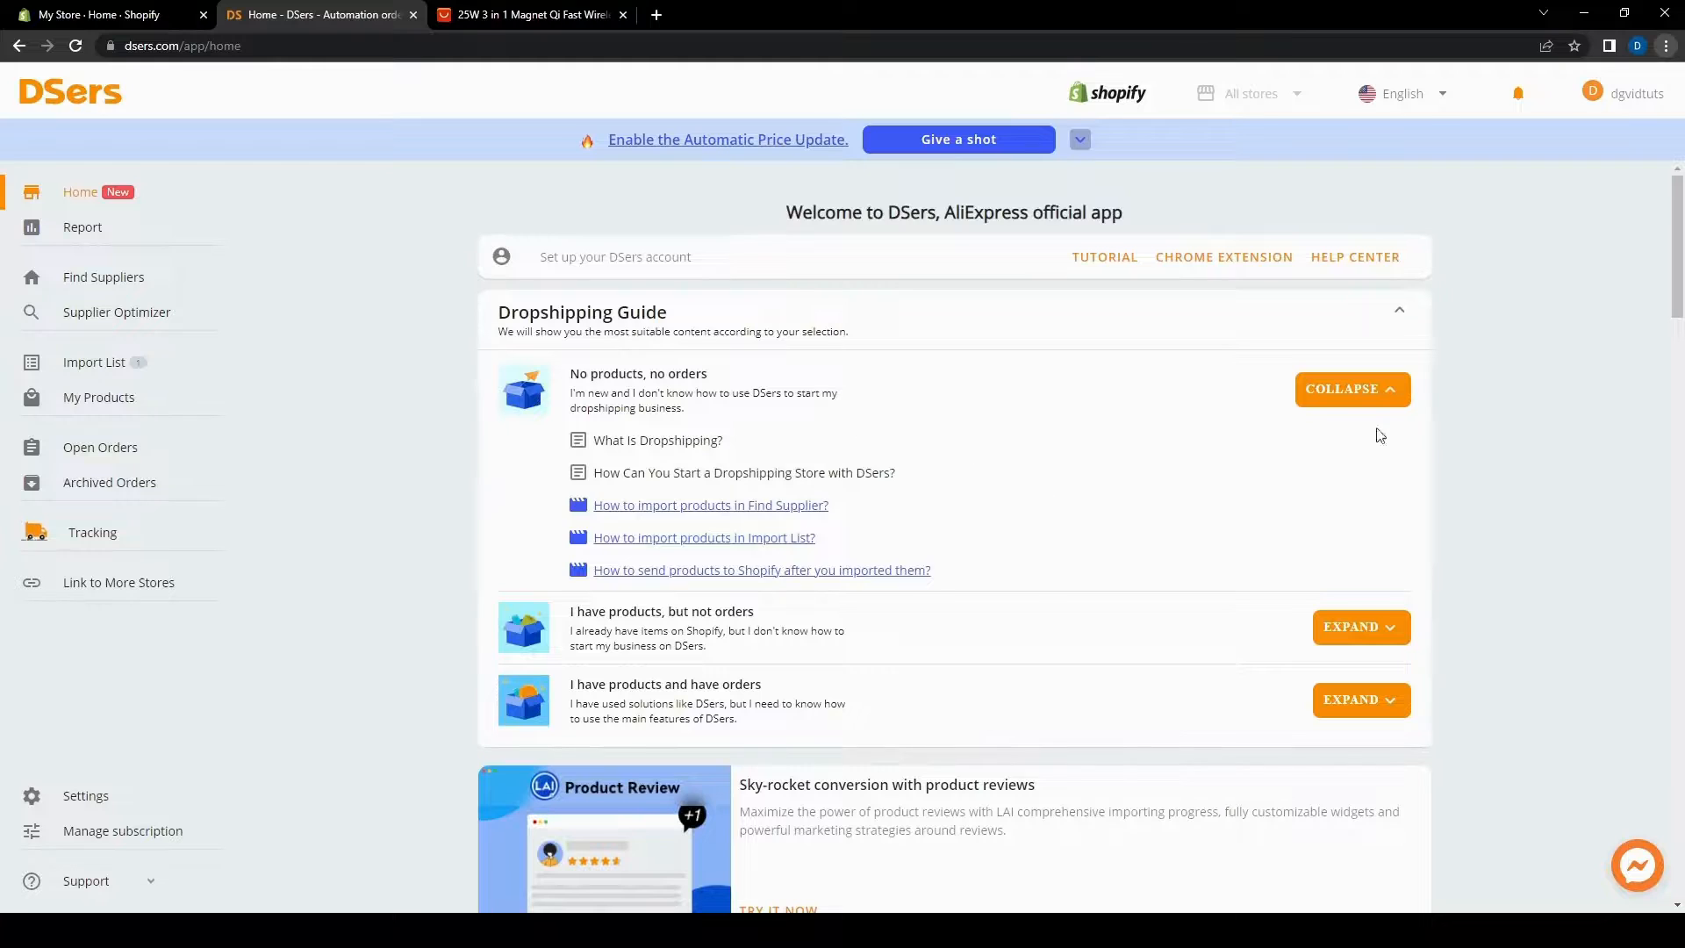
left_click(1380, 391)
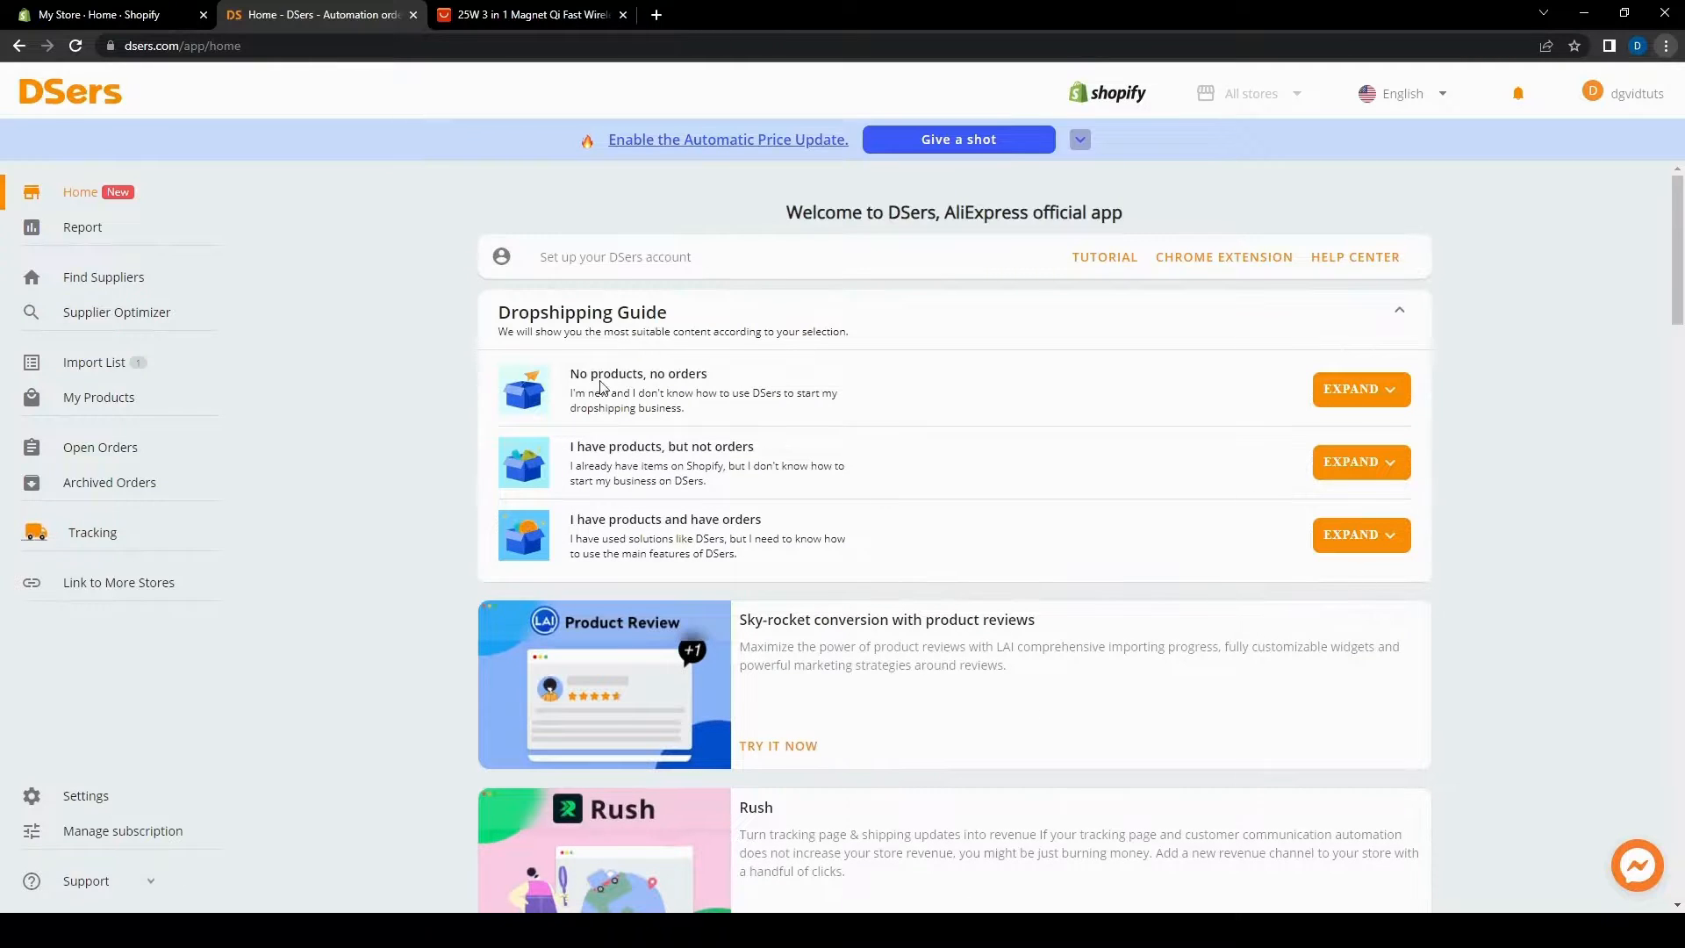